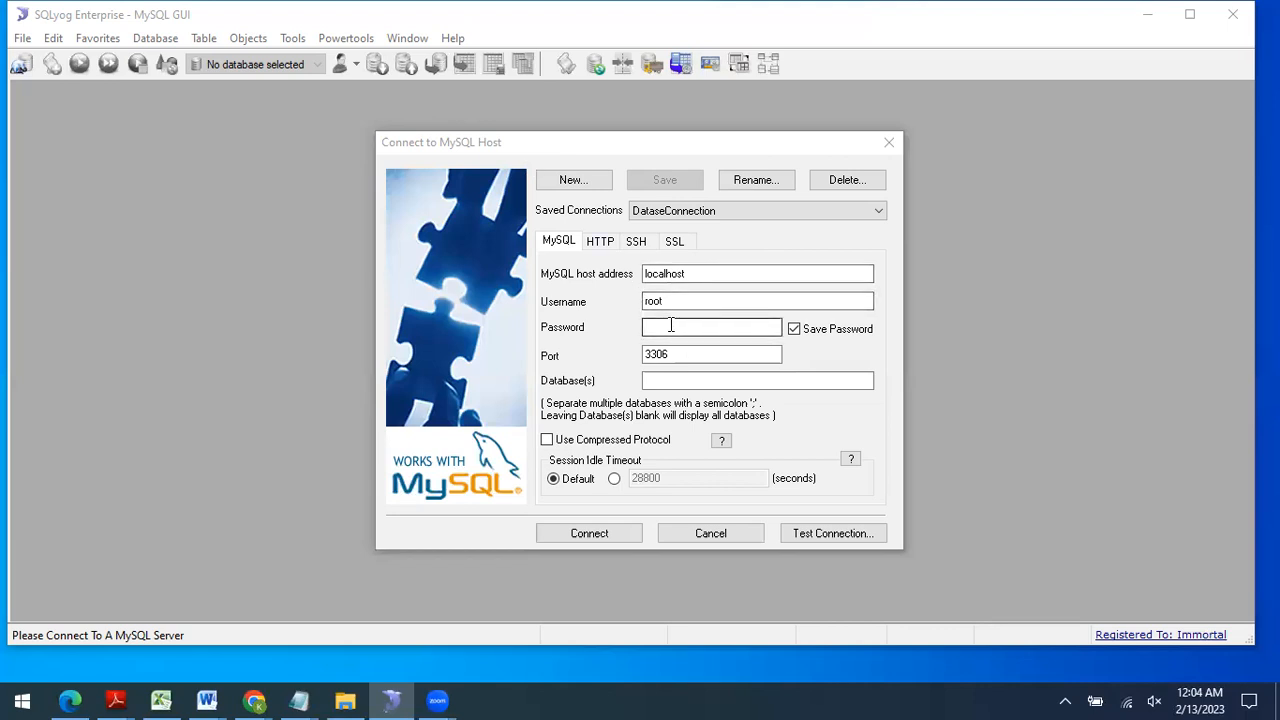
Step: Connect to the saved localhost MySQL connection as root on port 3306
{"action": "left_click", "coordinate": [593, 535]}
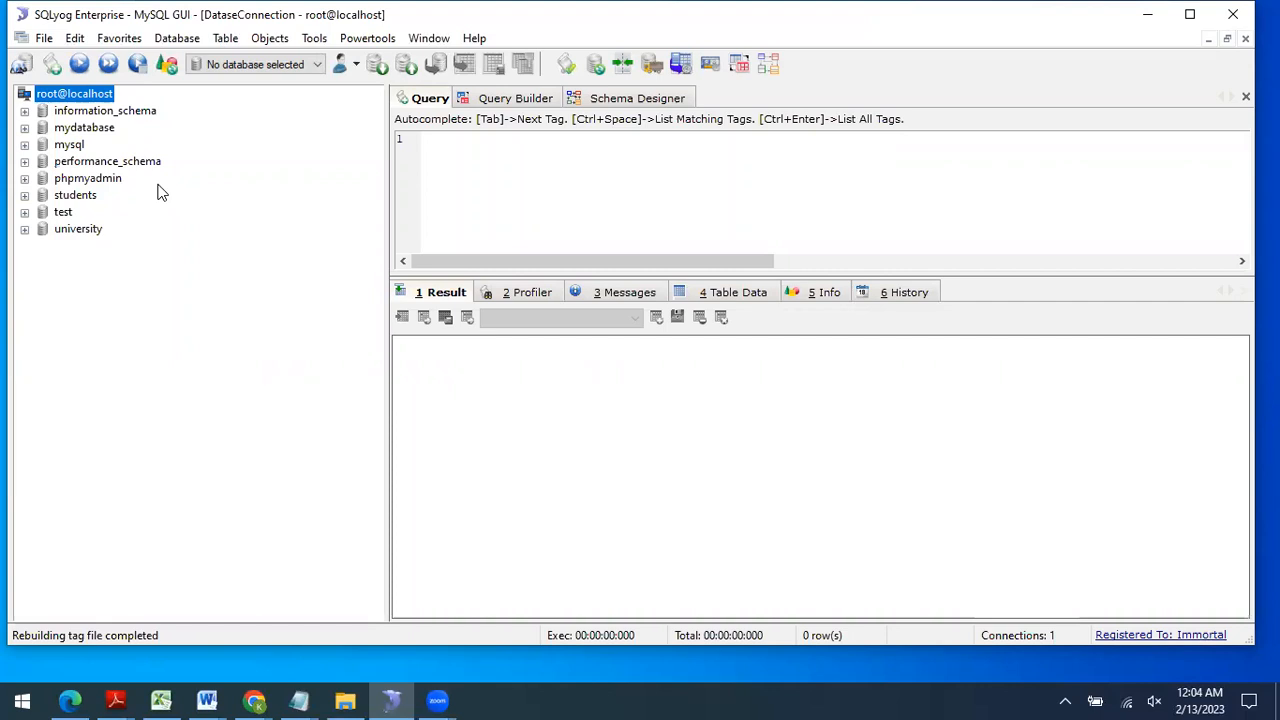
Step: Expand mydatabase's tables and view the dept and employees table data
{"action": "double_click", "coordinate": [92, 134]}
{"action": "double_click", "coordinate": [99, 150]}
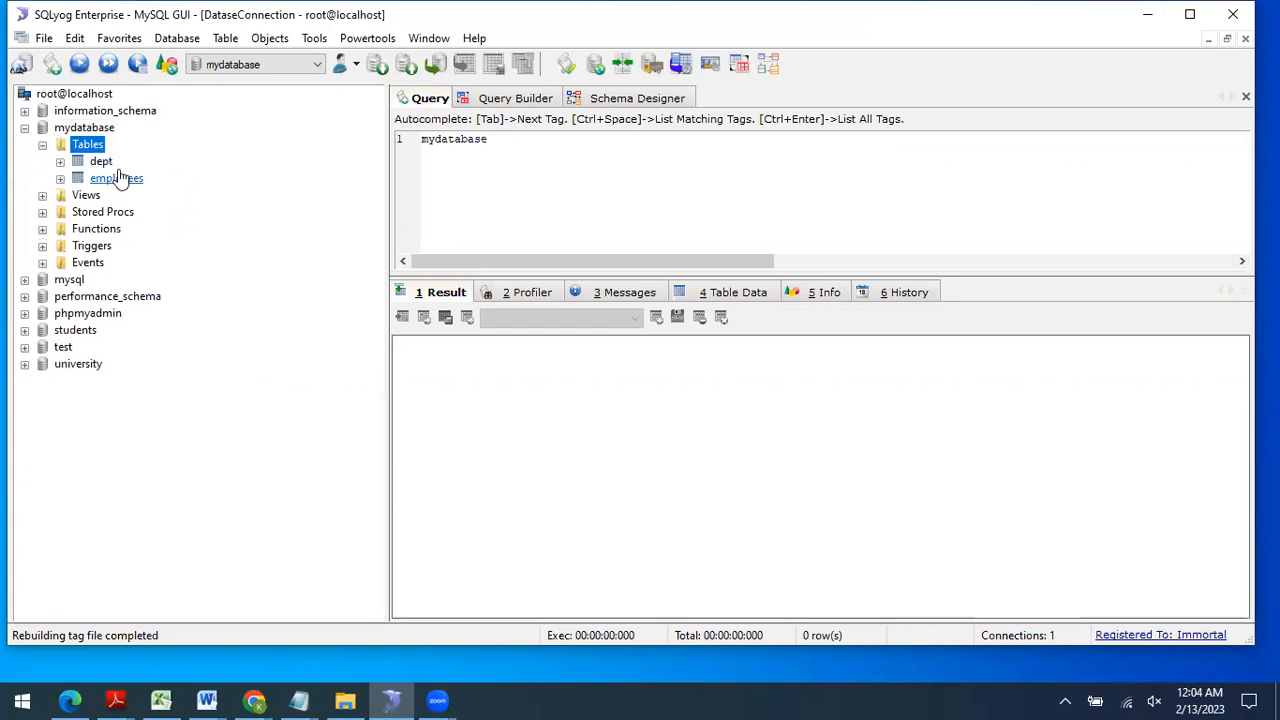
{"action": "left_click", "coordinate": [101, 162]}
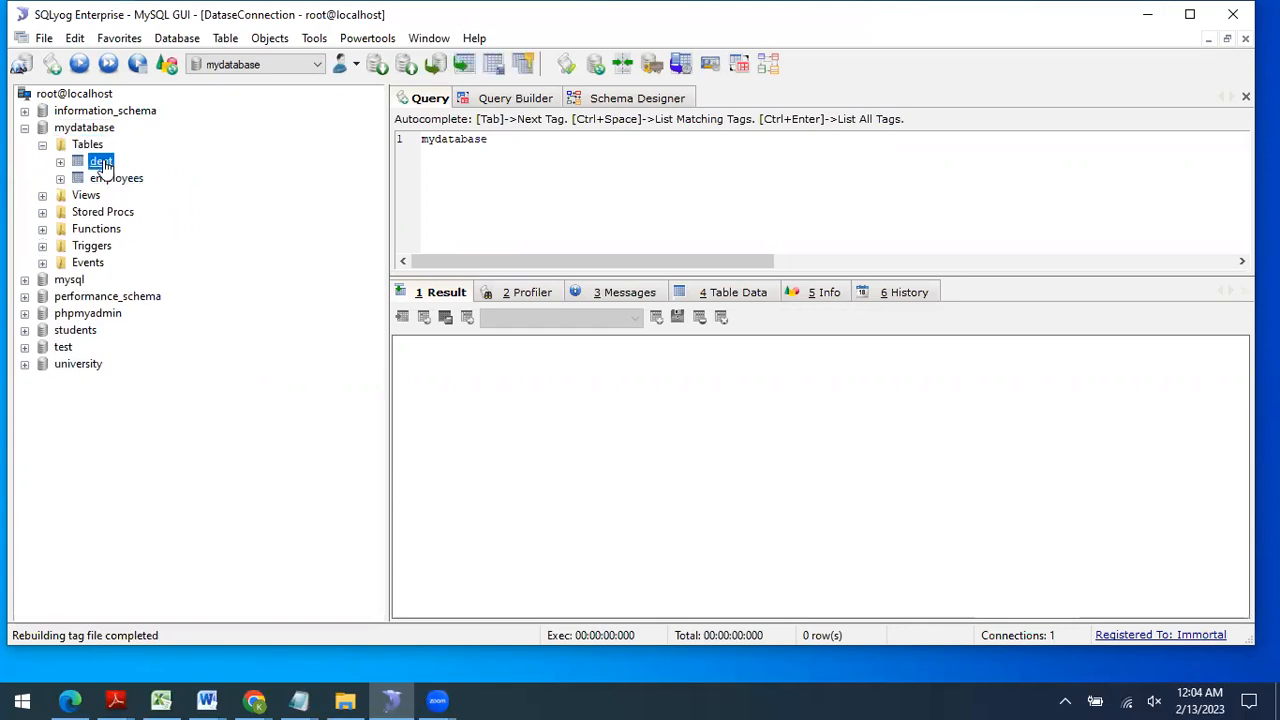
{"action": "left_click", "coordinate": [710, 298]}
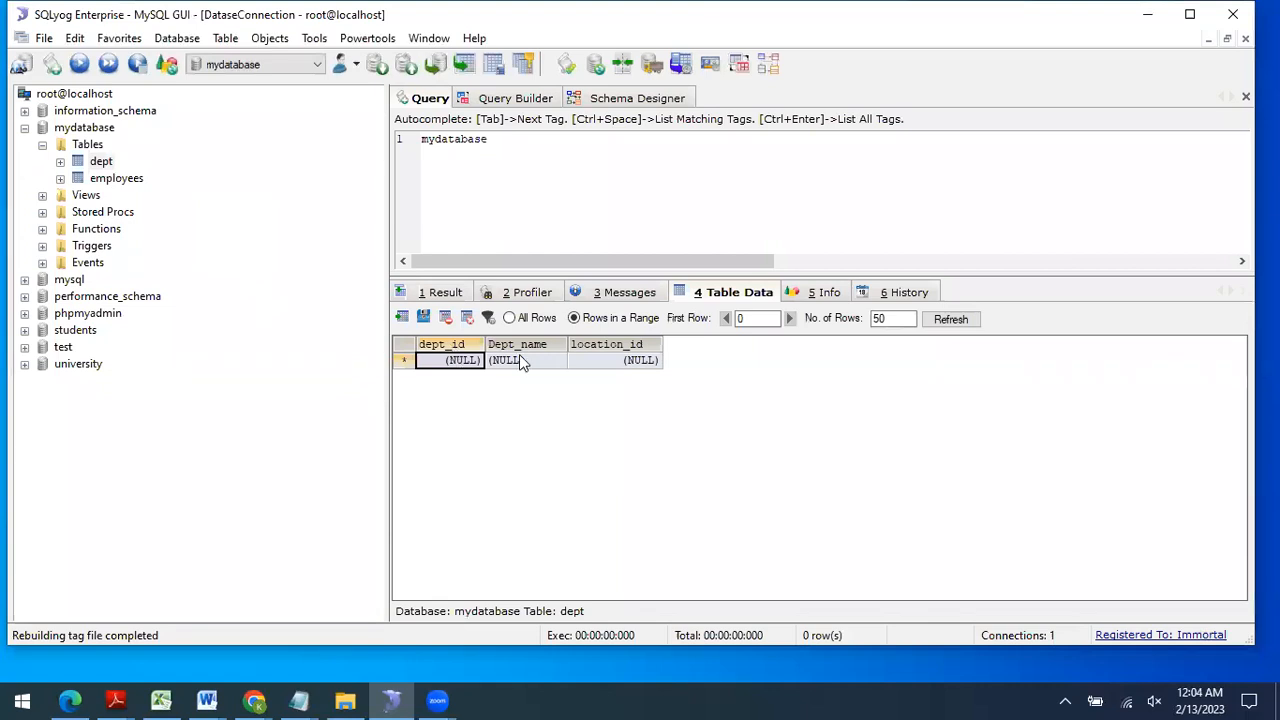
{"action": "left_click", "coordinate": [125, 177]}
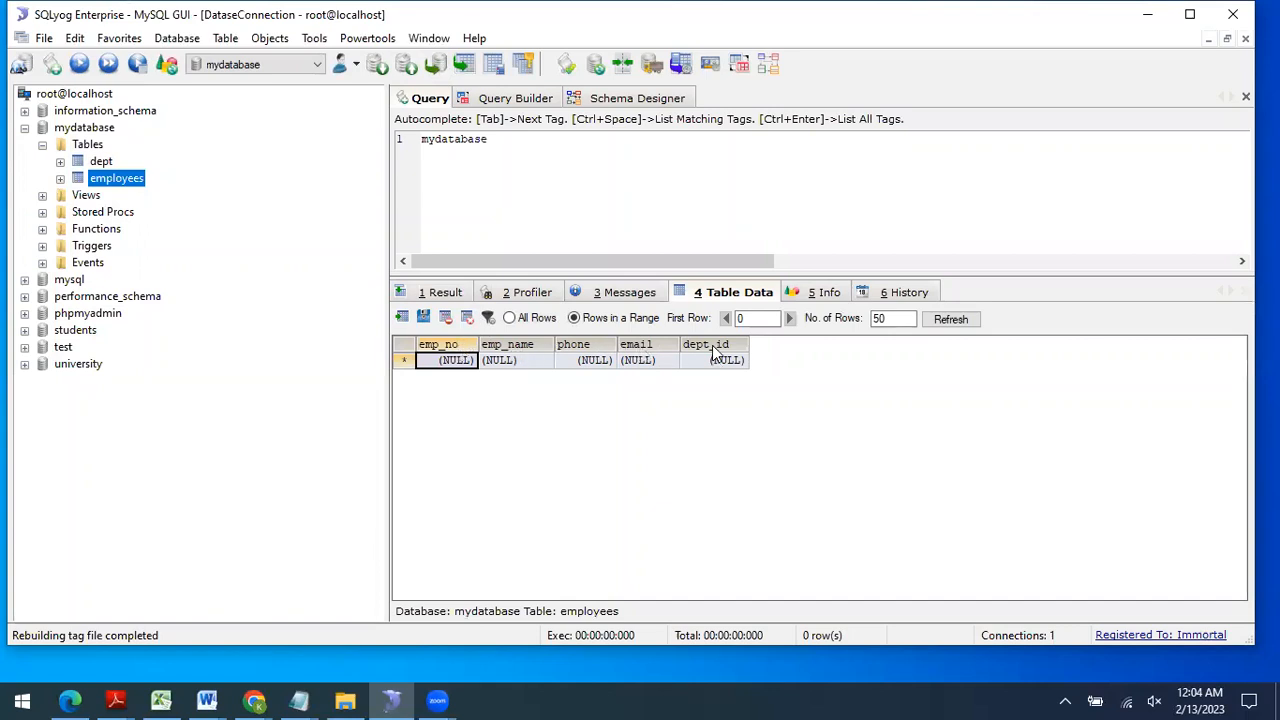
Step: Select the dept table and switch to the Schema Designer
{"action": "left_click", "coordinate": [100, 162]}
{"action": "left_click", "coordinate": [534, 197]}
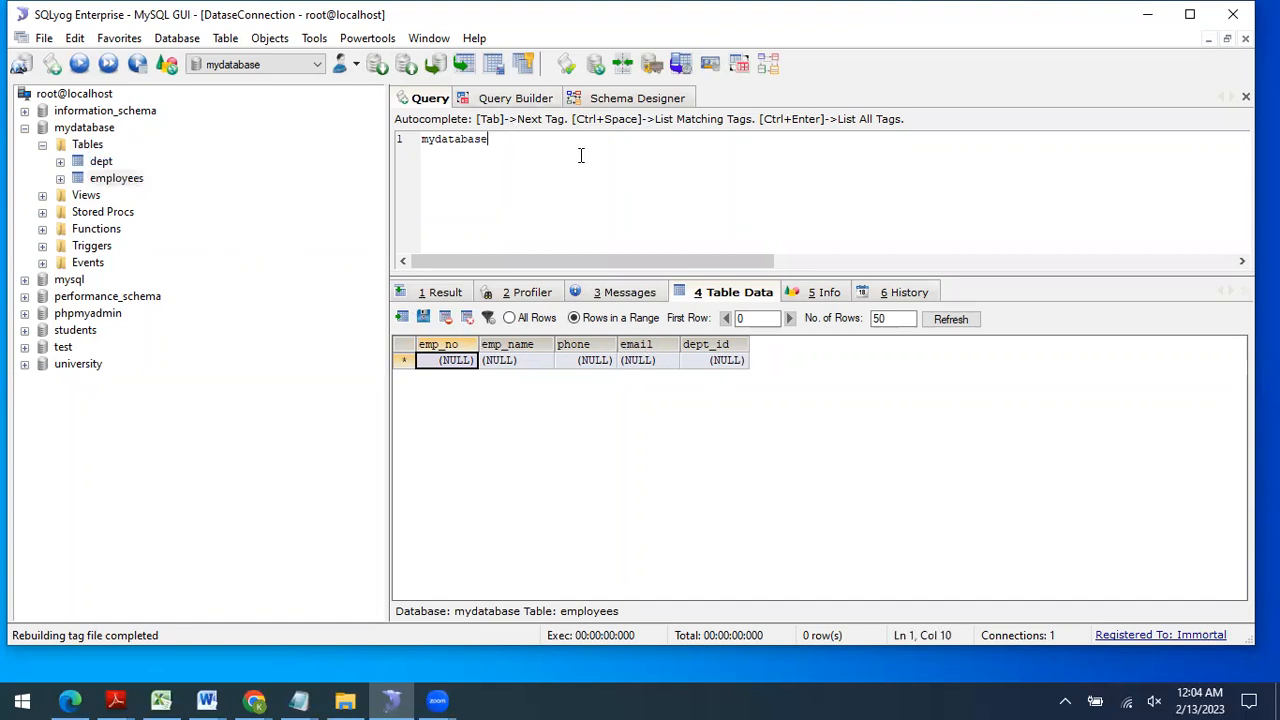
{"action": "left_click", "coordinate": [615, 100]}
Step: Place dept and employees on the canvas and delete their existing foreign key
{"action": "left_click_drag", "start_coordinate": [112, 164], "coordinate": [554, 267]}
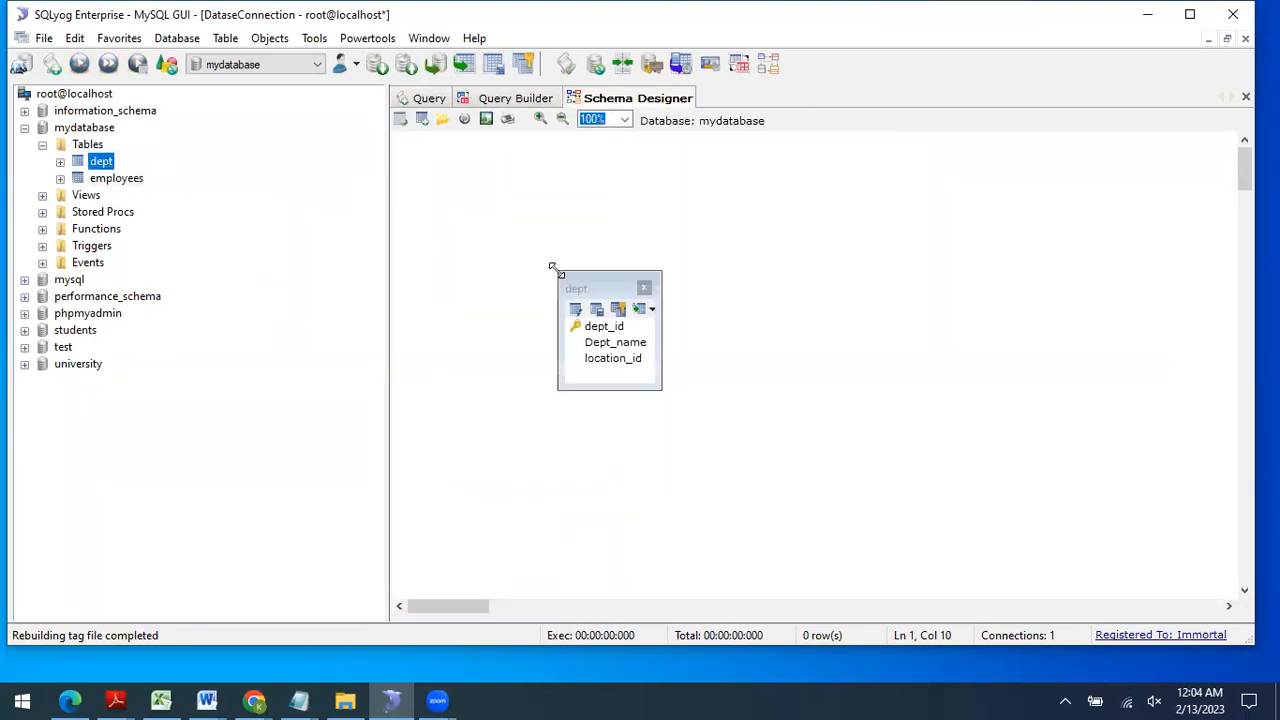
{"action": "left_click", "coordinate": [108, 178]}
{"action": "left_click_drag", "start_coordinate": [620, 295], "coordinate": [852, 294]}
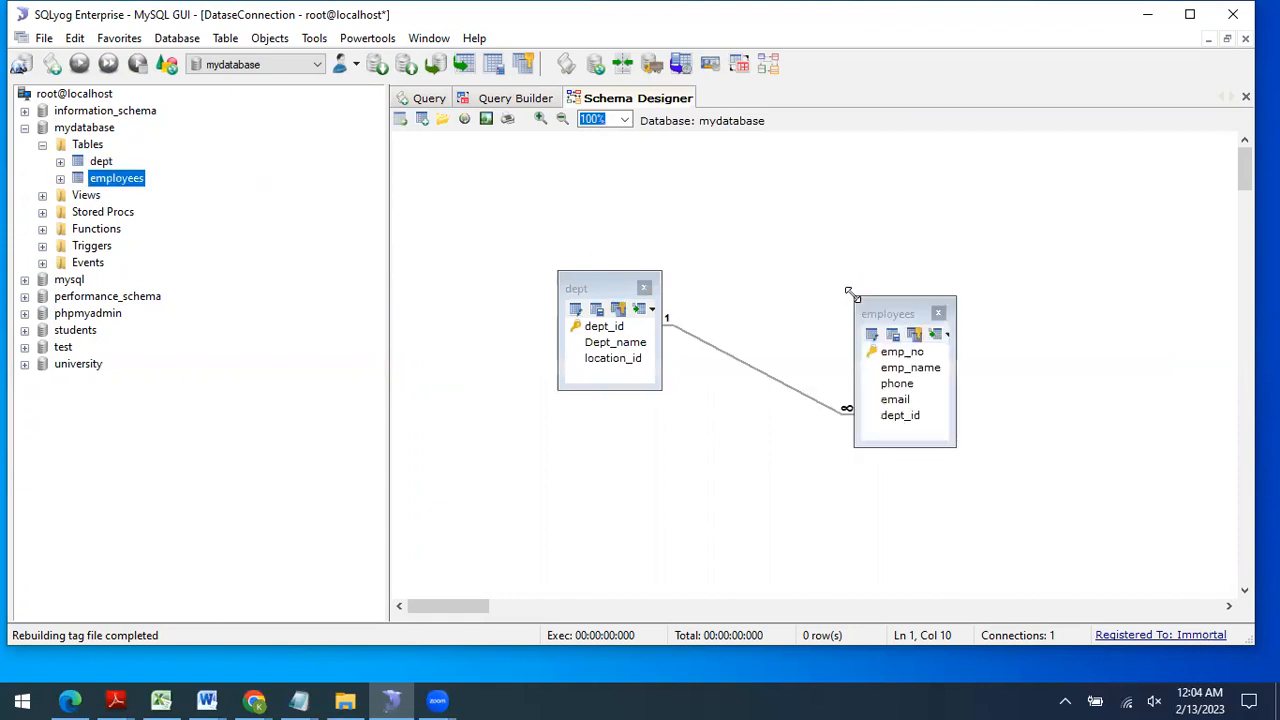
{"action": "left_click", "coordinate": [800, 398]}
{"action": "key", "text": "Delete"}
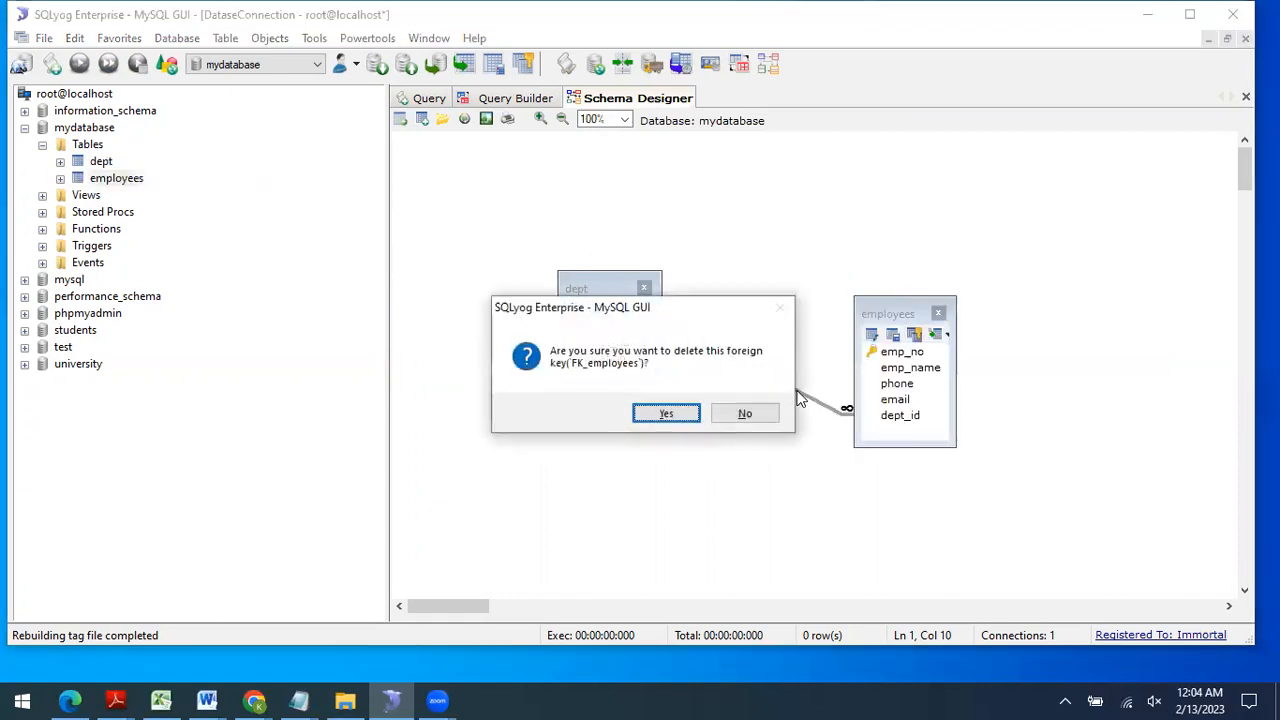
{"action": "left_click", "coordinate": [658, 412]}
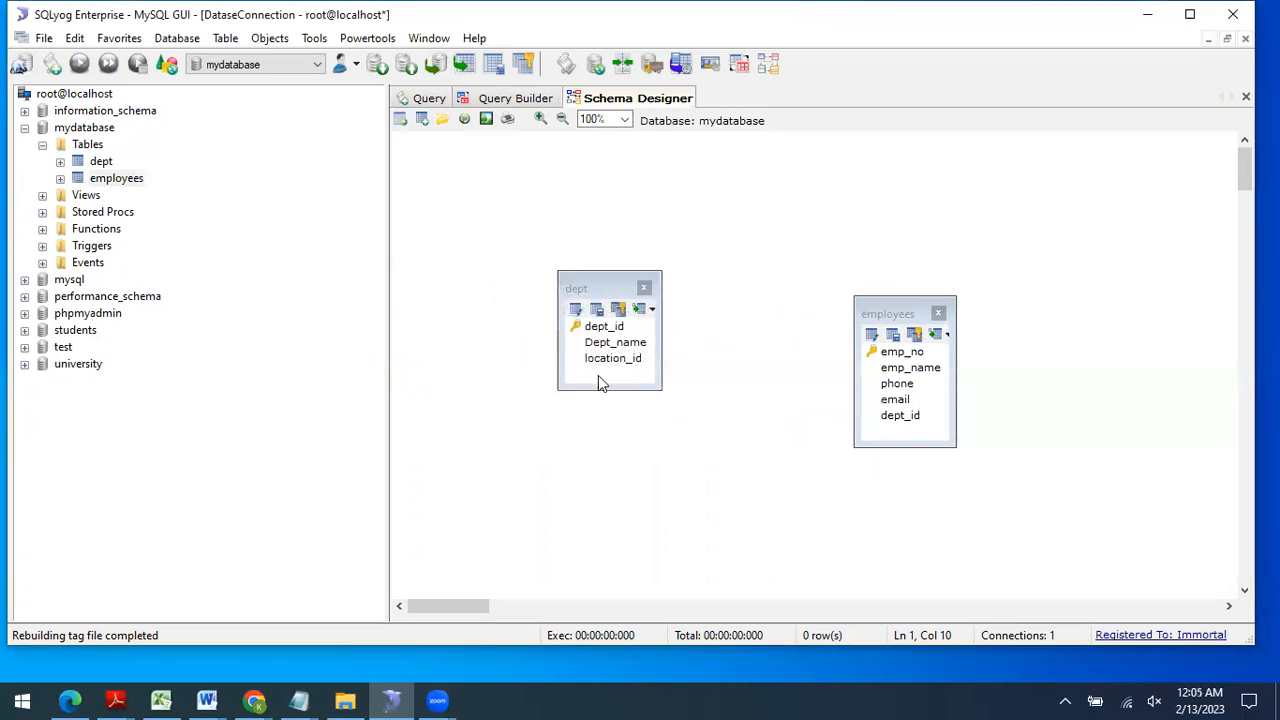
Step: Reposition and resize the dept and employees table boxes
{"action": "left_click", "coordinate": [605, 290]}
{"action": "left_click_drag", "start_coordinate": [605, 290], "coordinate": [555, 308]}
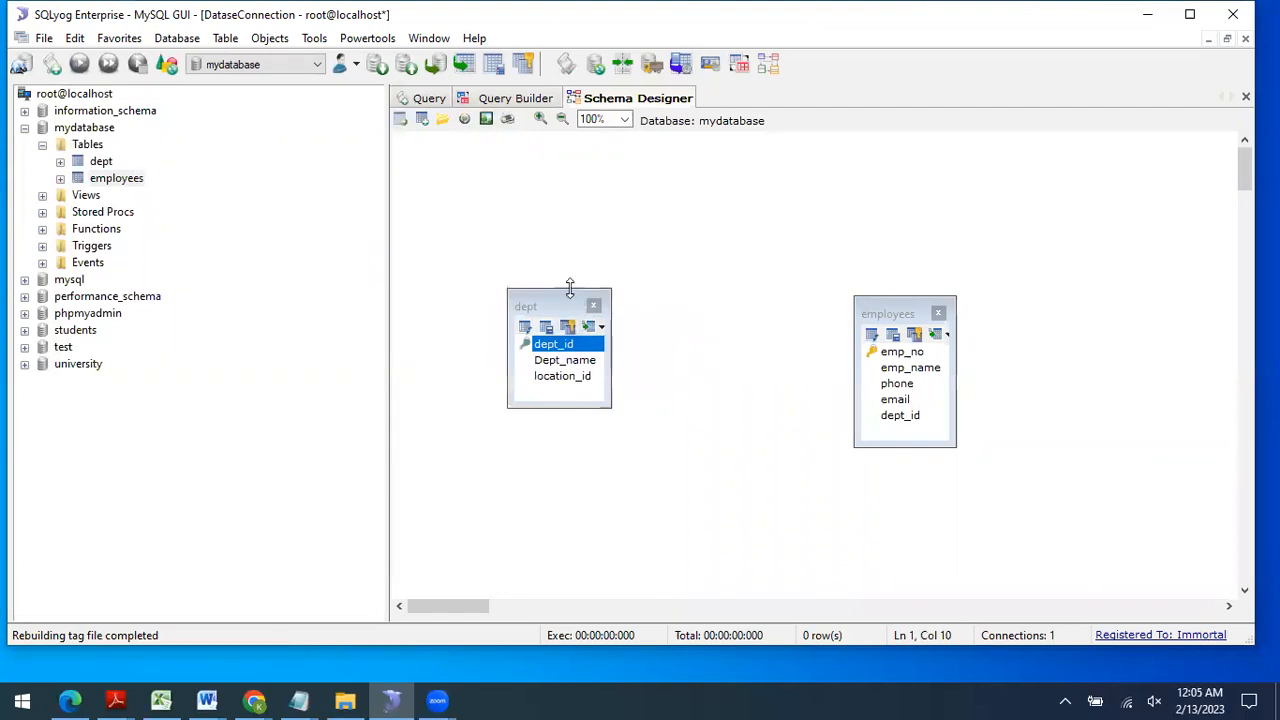
{"action": "left_click_drag", "start_coordinate": [569, 288], "coordinate": [569, 224]}
{"action": "left_click_drag", "start_coordinate": [612, 270], "coordinate": [695, 270]}
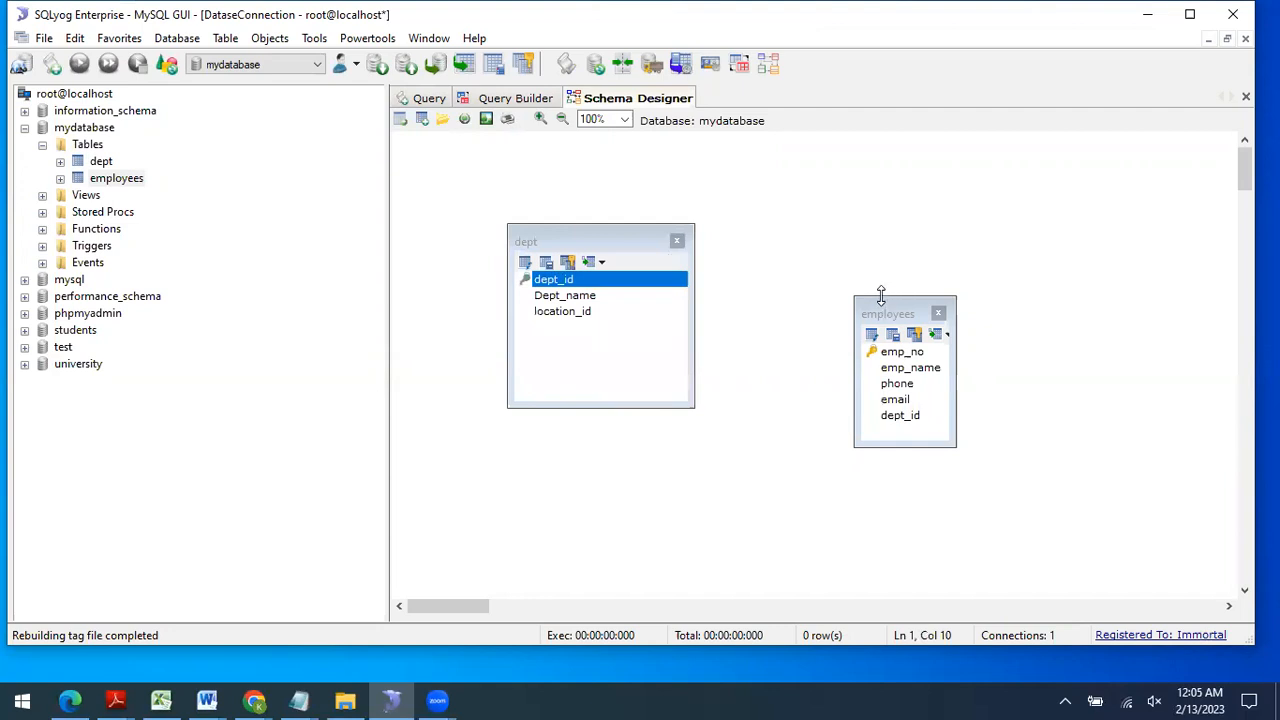
{"action": "left_click_drag", "start_coordinate": [881, 295], "coordinate": [851, 225]}
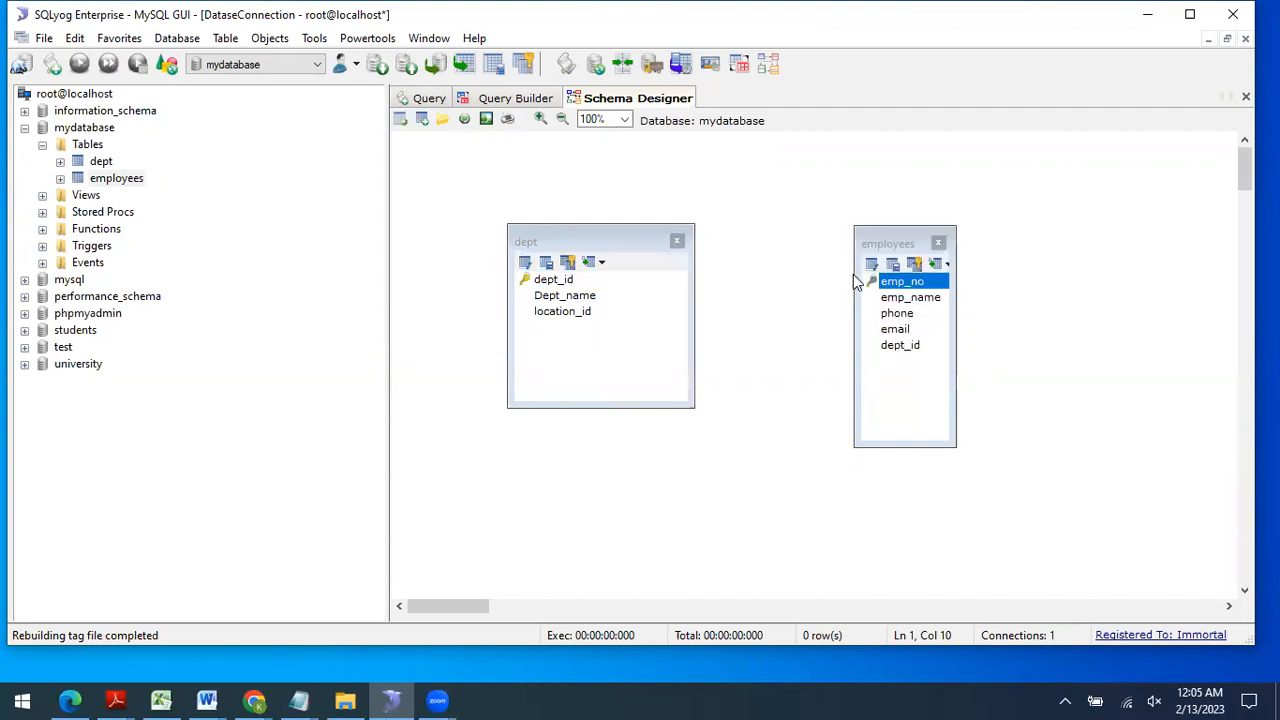
{"action": "left_click_drag", "start_coordinate": [853, 274], "coordinate": [805, 274]}
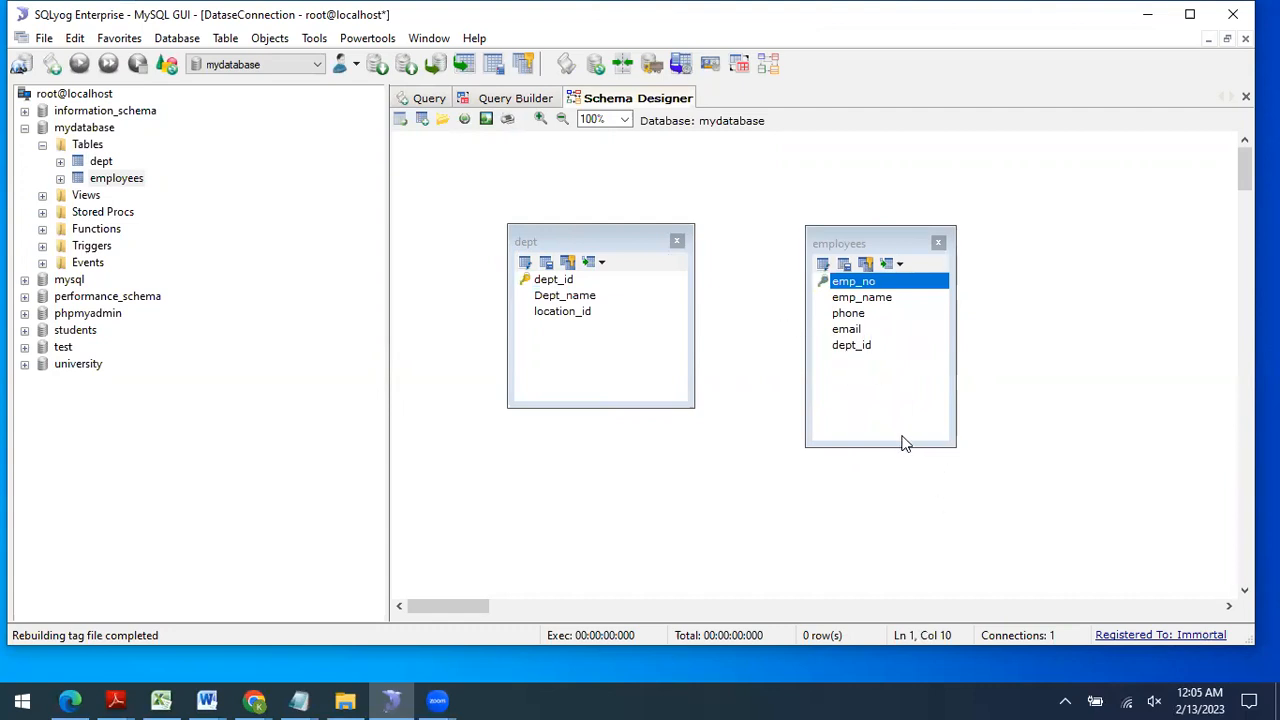
{"action": "left_click_drag", "start_coordinate": [900, 445], "coordinate": [893, 416]}
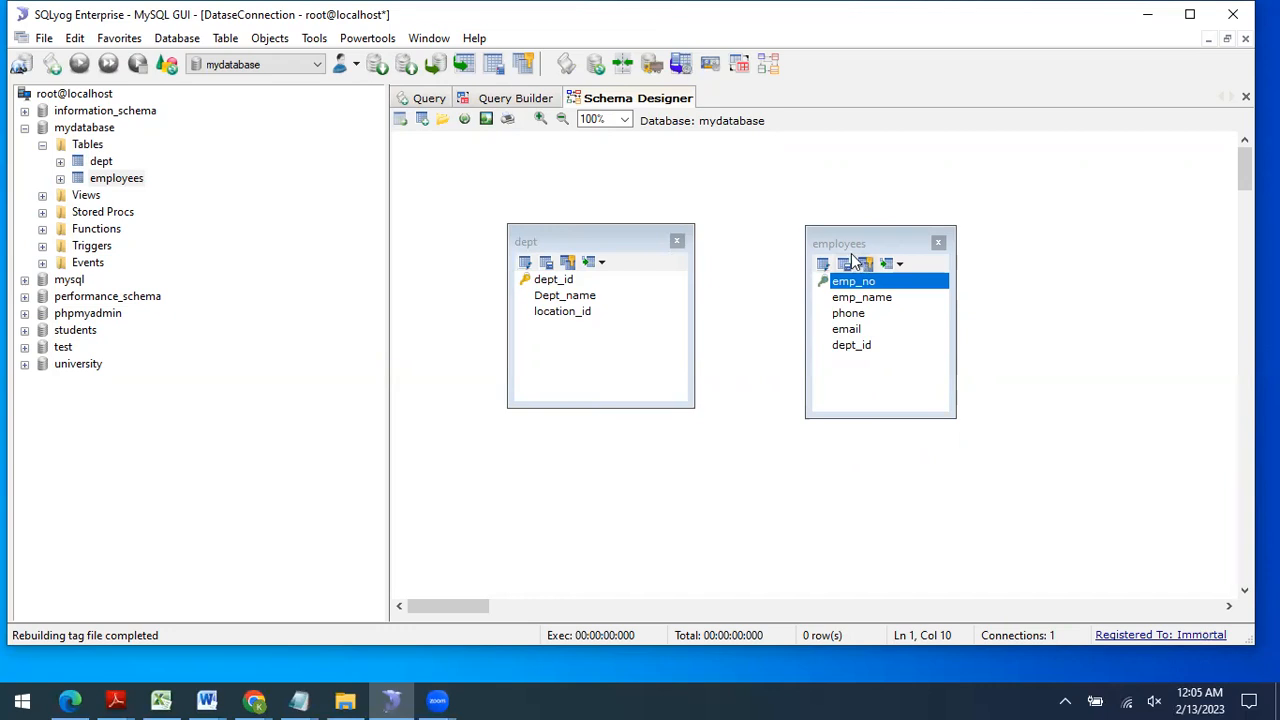
{"action": "left_click", "coordinate": [848, 350]}
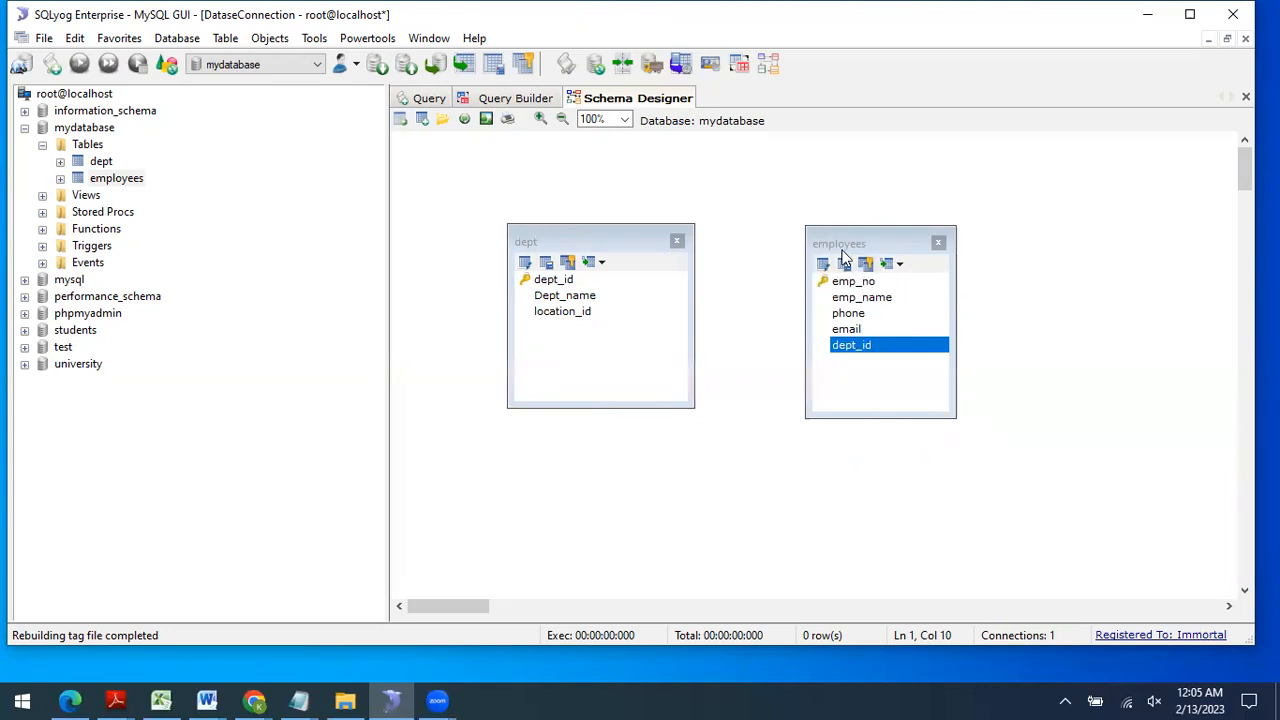
Step: Drag employees.dept_id onto dept and name the constraint FK_employees_1
{"action": "left_click_drag", "start_coordinate": [849, 347], "coordinate": [553, 279]}
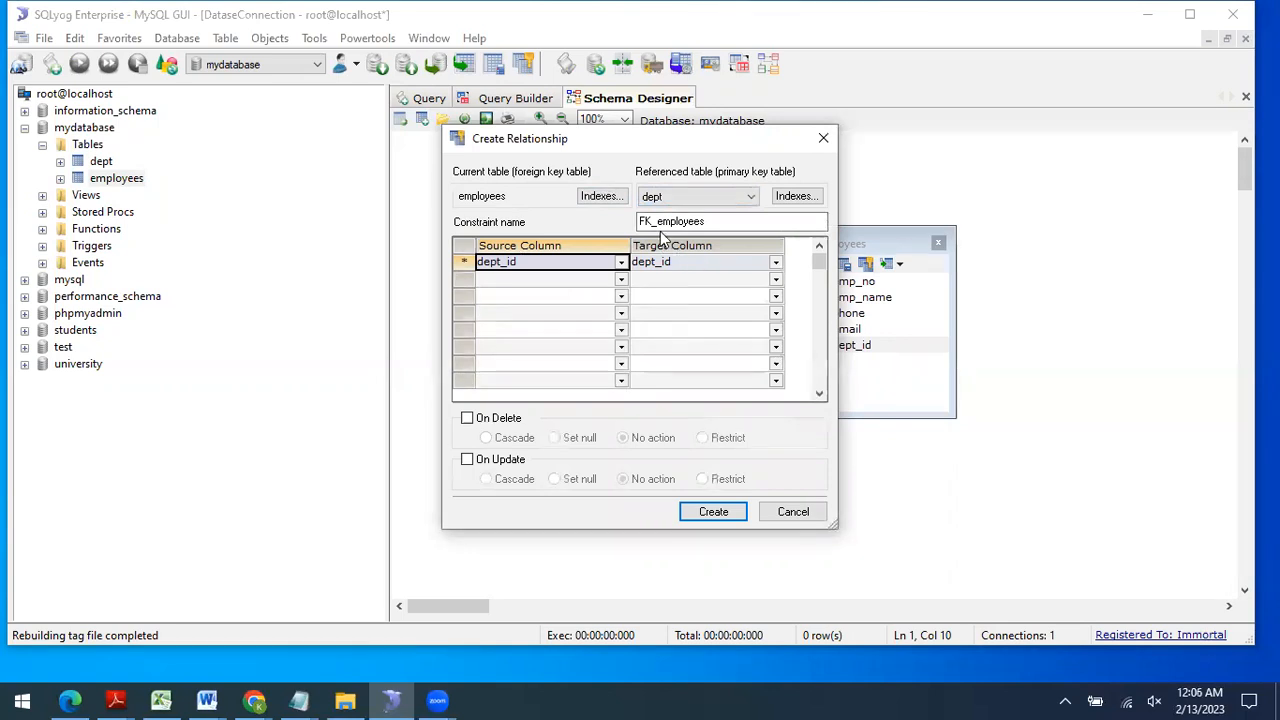
{"action": "left_click", "coordinate": [733, 223]}
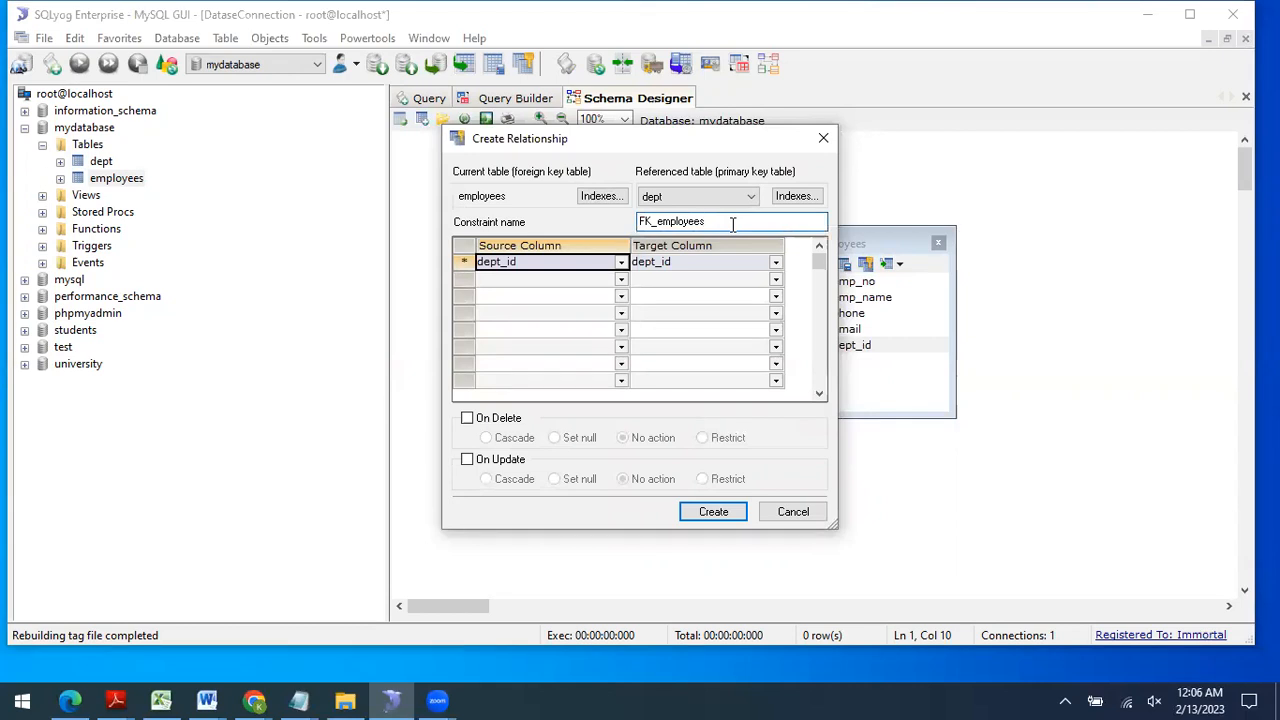
{"action": "type", "text": "_1"}
{"action": "left_click", "coordinate": [497, 420]}
{"action": "left_click", "coordinate": [498, 421]}
Step: Set On Delete and On Update to Cascade and create the FK_employees_1 relationship
{"action": "left_click", "coordinate": [499, 421]}
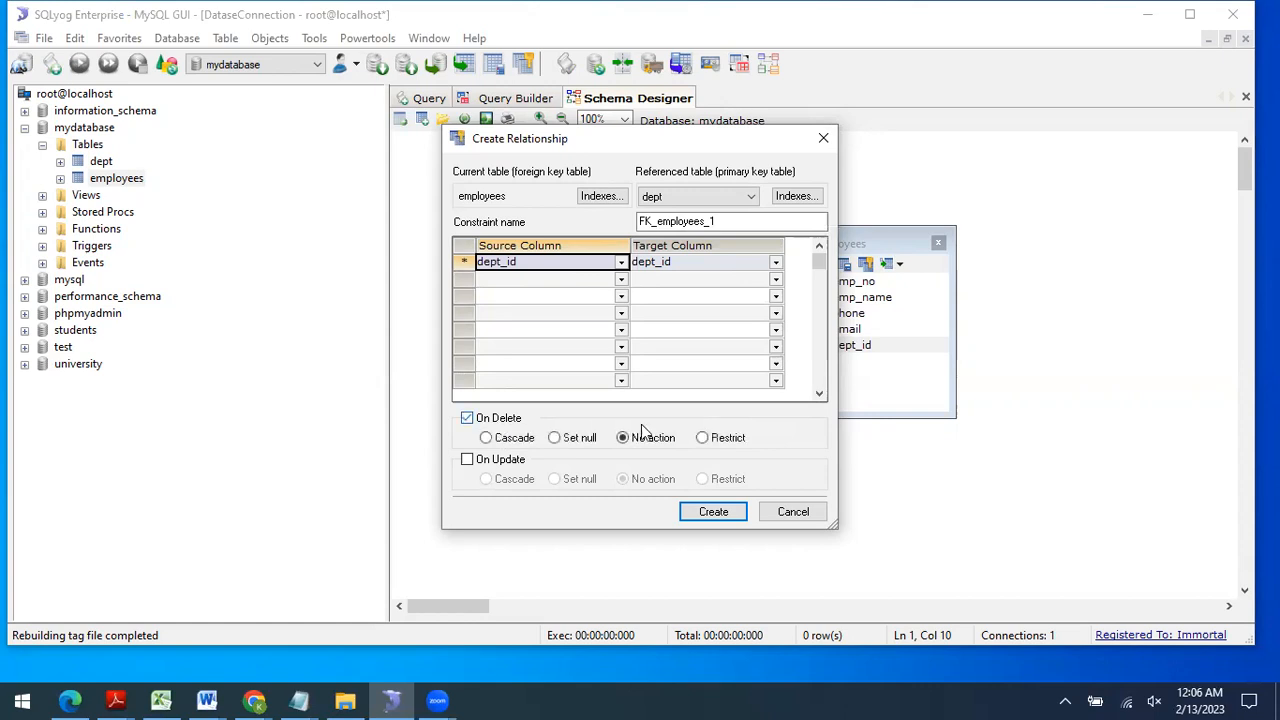
{"action": "left_click", "coordinate": [505, 443]}
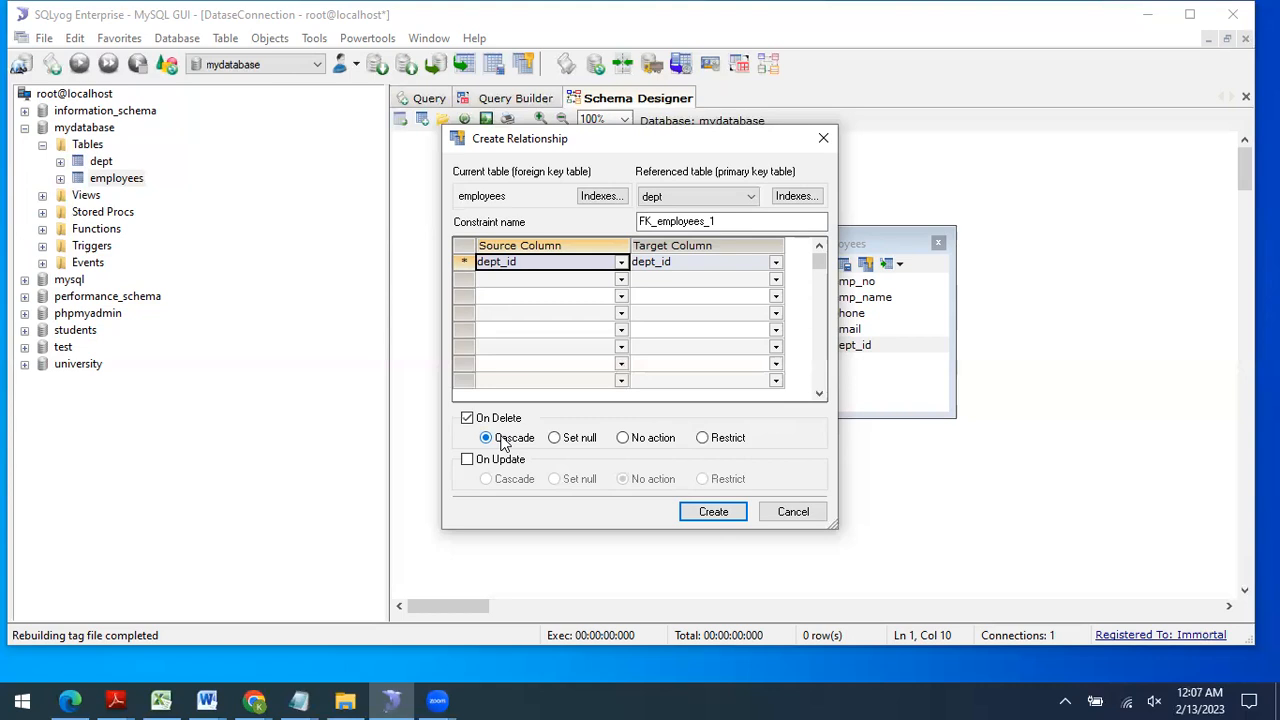
{"action": "left_click", "coordinate": [560, 440]}
{"action": "left_click", "coordinate": [622, 440]}
{"action": "left_click", "coordinate": [704, 439]}
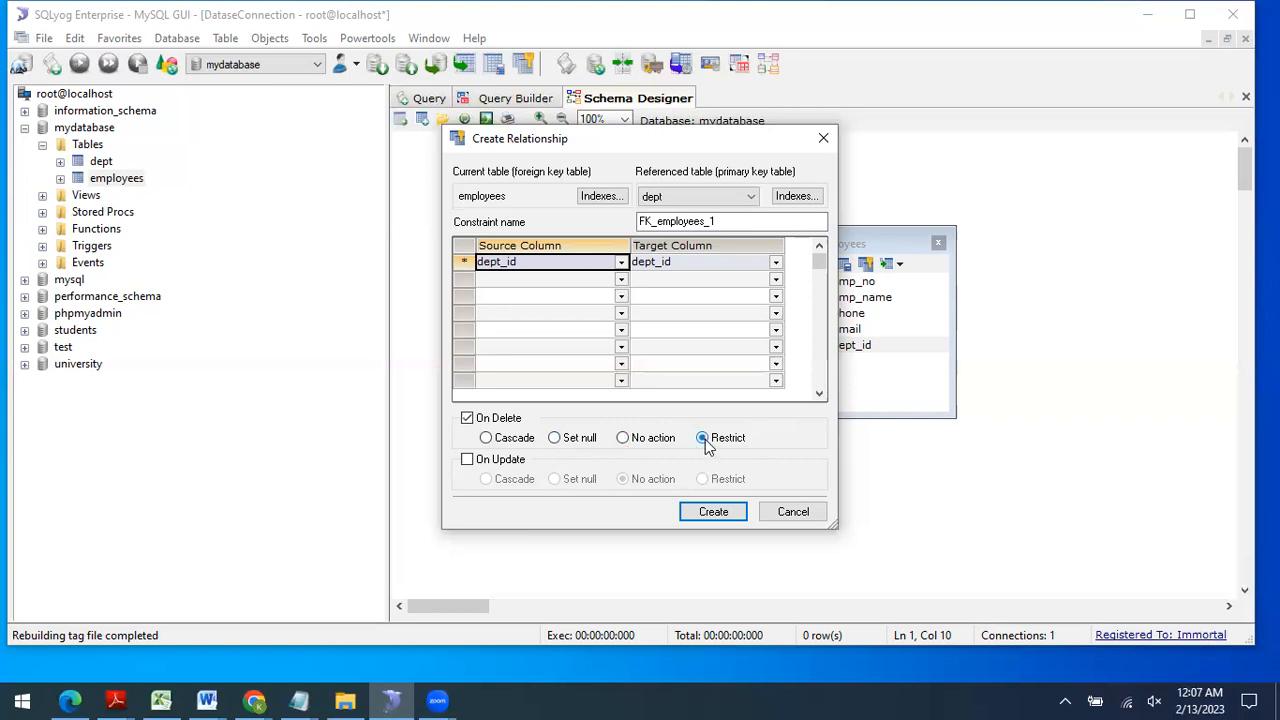
{"action": "left_click", "coordinate": [622, 439]}
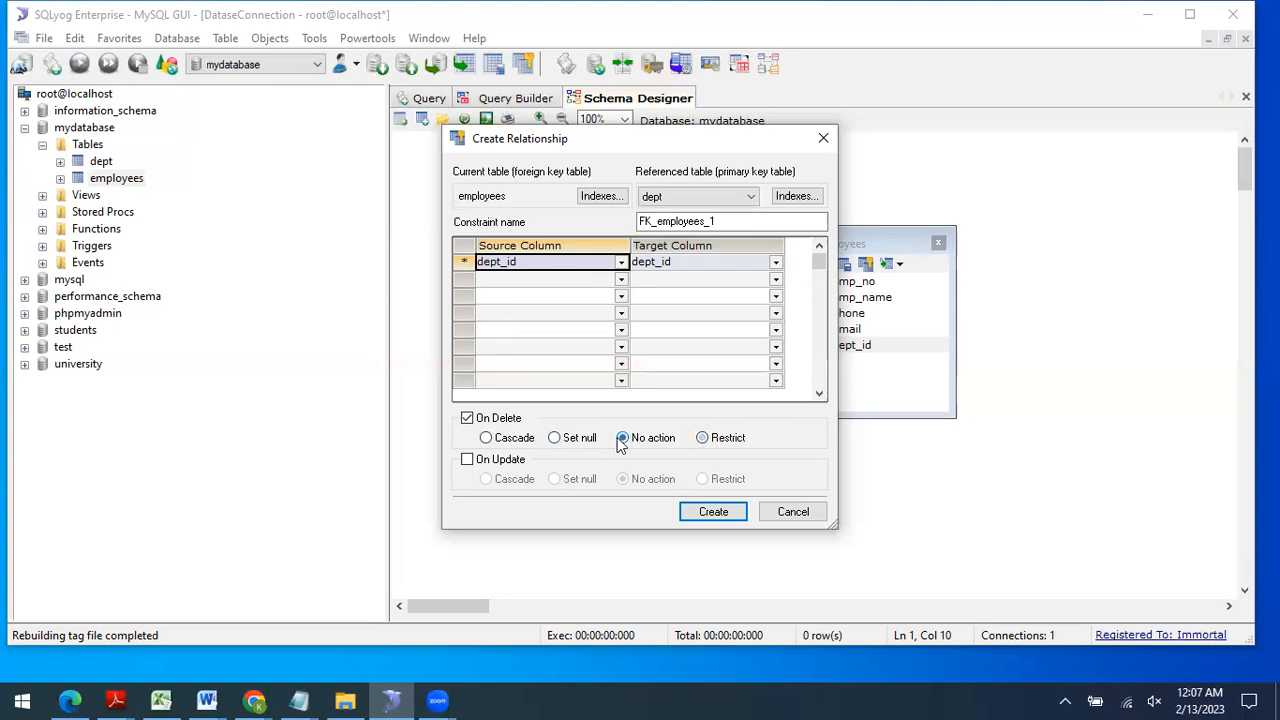
{"action": "left_click", "coordinate": [486, 440]}
{"action": "left_click", "coordinate": [466, 459]}
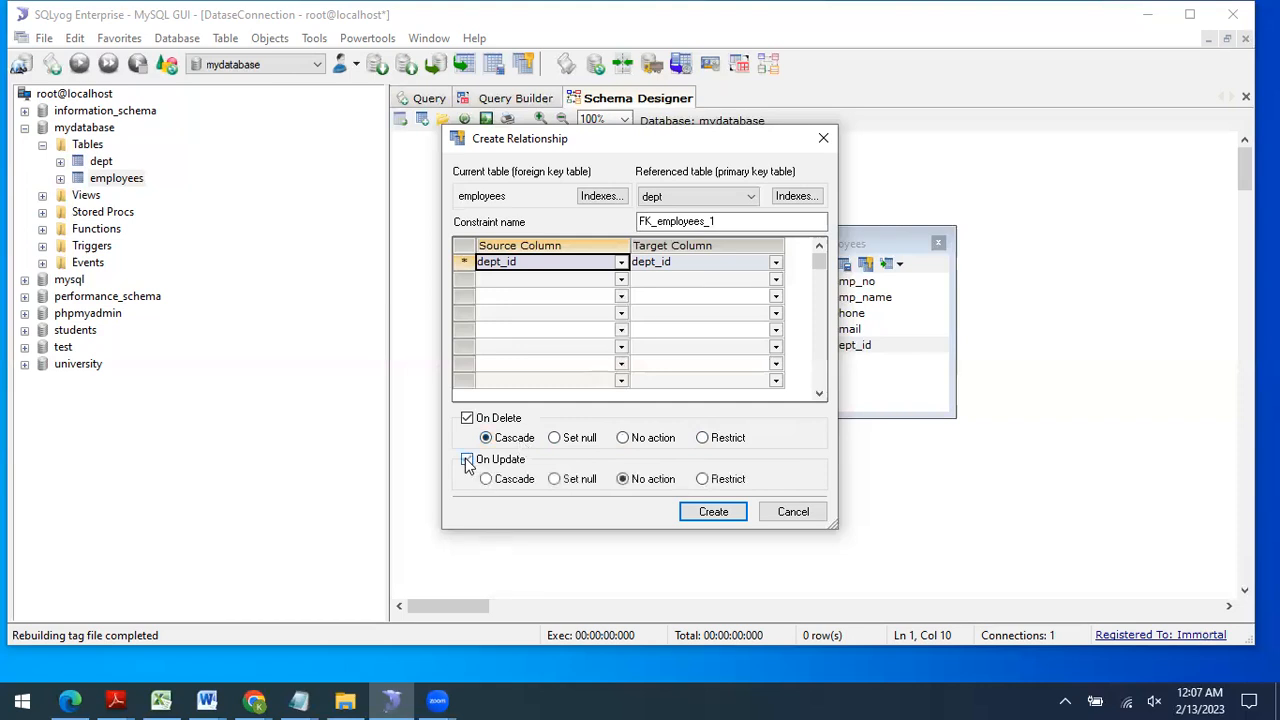
{"action": "left_click", "coordinate": [466, 459]}
{"action": "left_click", "coordinate": [487, 479]}
{"action": "left_click", "coordinate": [706, 513]}
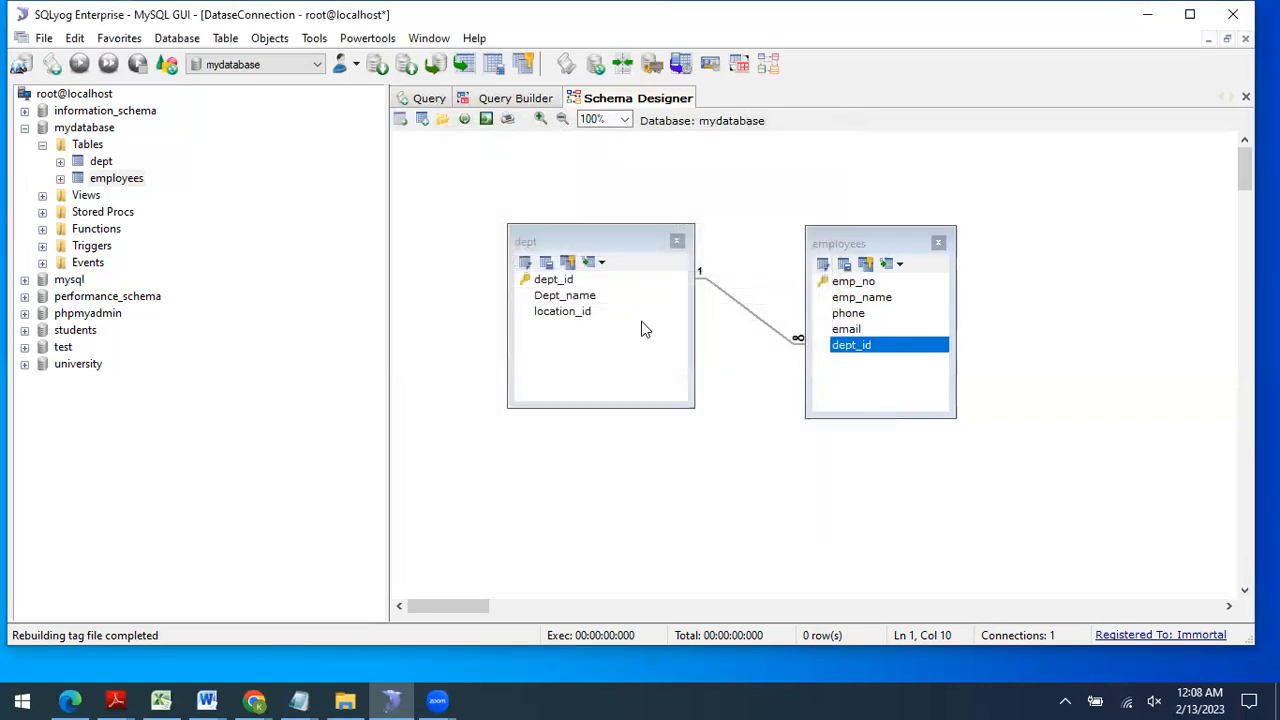
Step: Return to the query view and show the dept table's data
{"action": "left_click", "coordinate": [100, 161]}
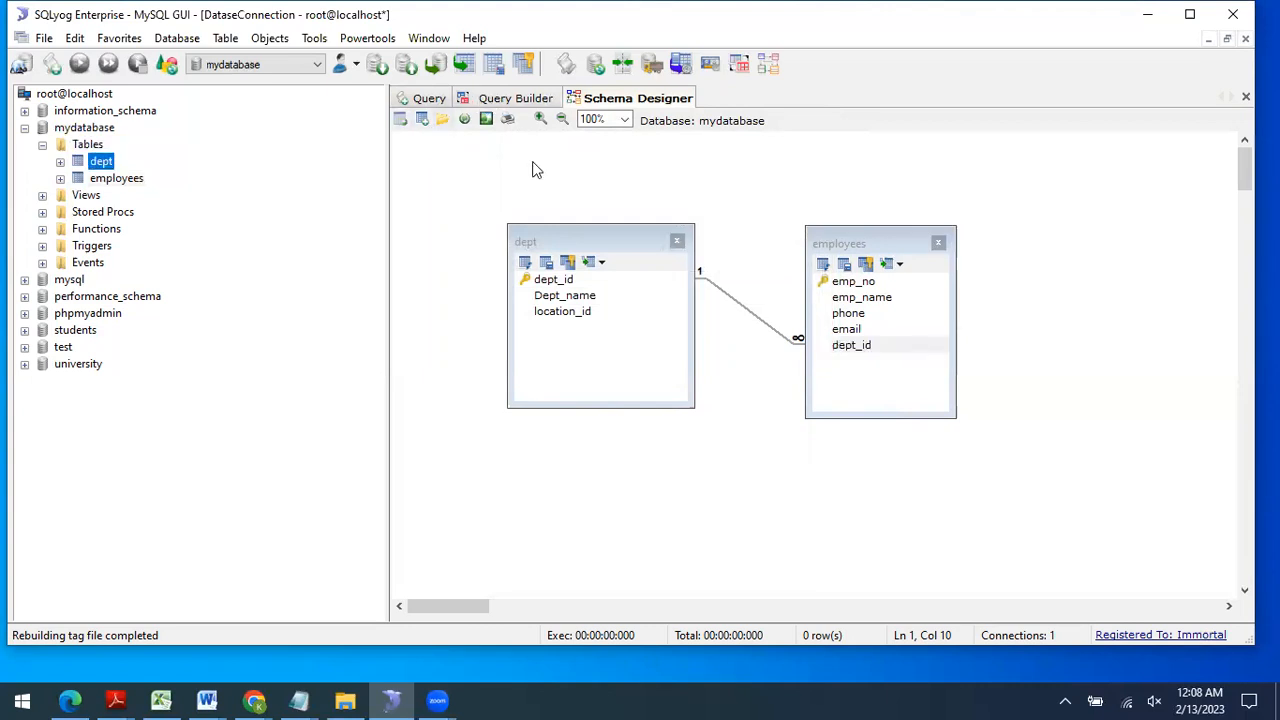
{"action": "left_click", "coordinate": [432, 99]}
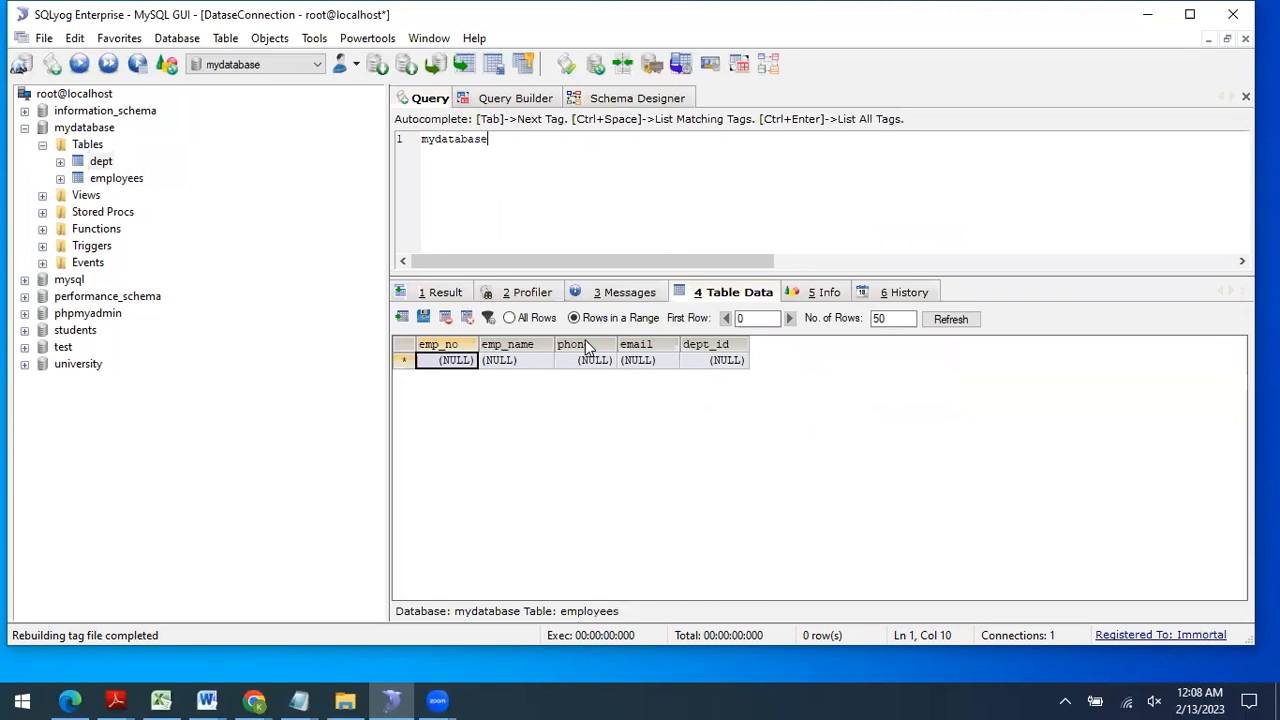
{"action": "left_click", "coordinate": [100, 161]}
{"action": "left_click", "coordinate": [122, 182]}
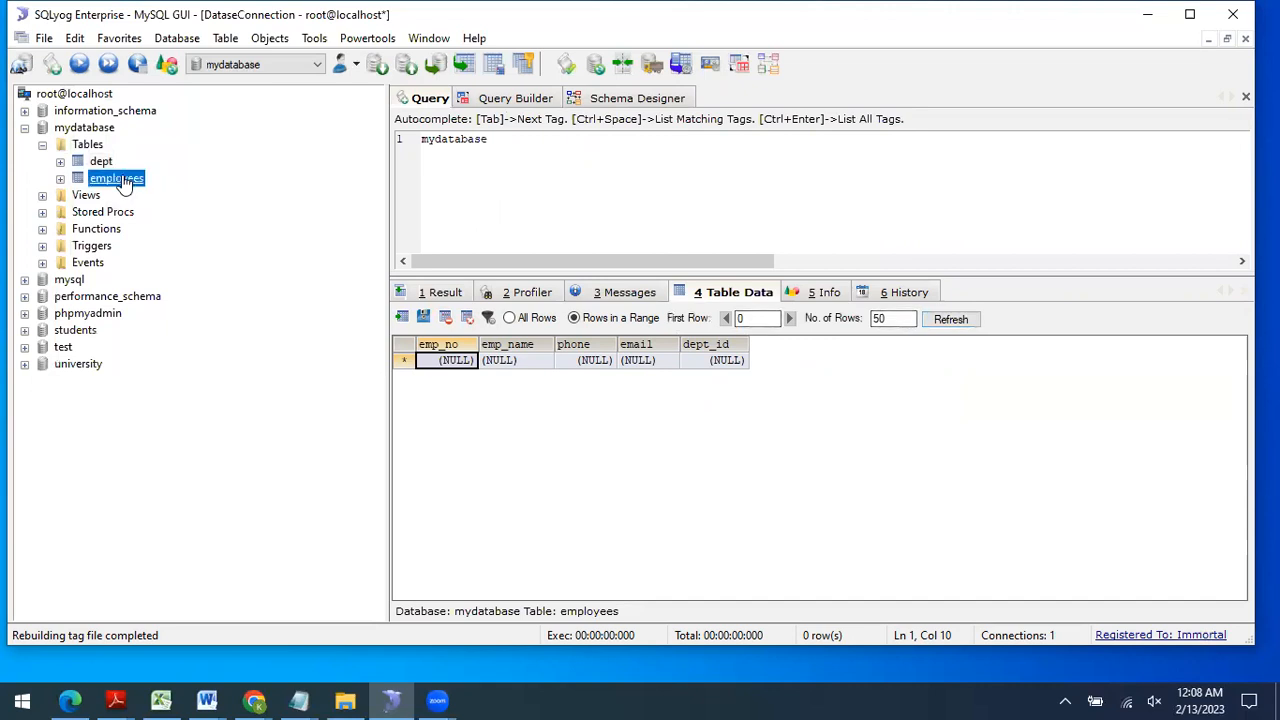
{"action": "left_click", "coordinate": [100, 161]}
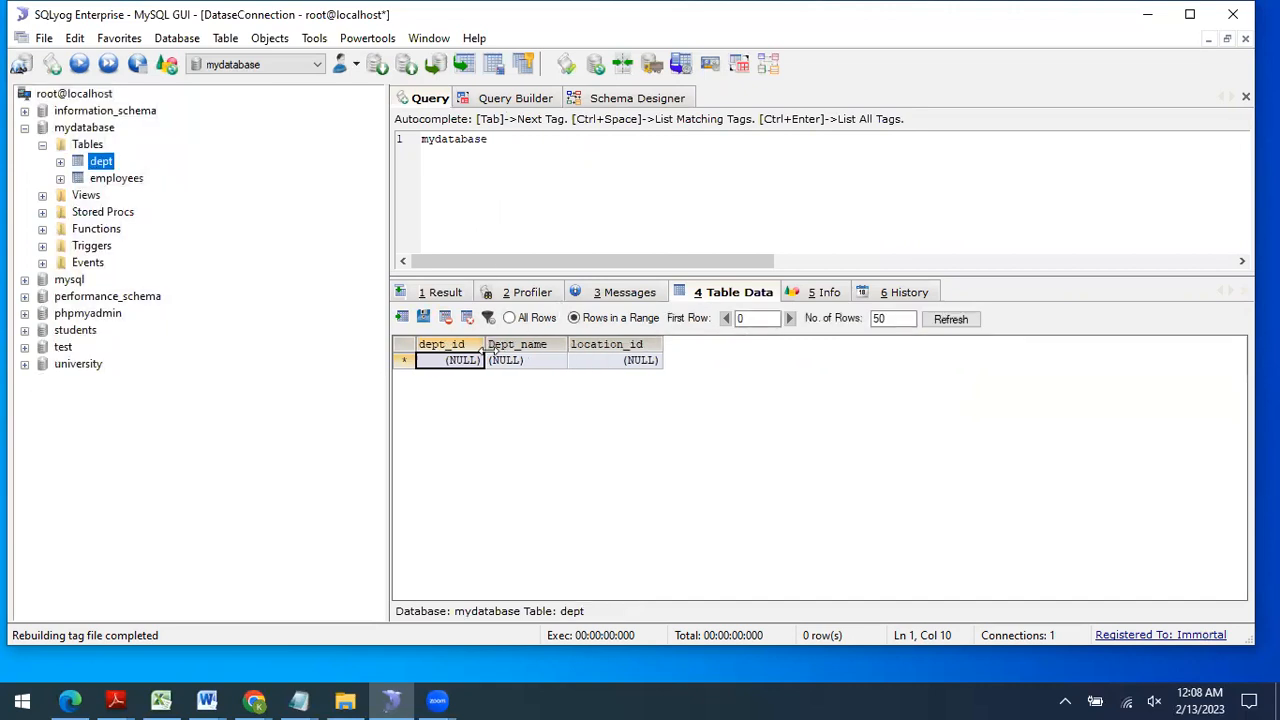
Step: Add dept row 1: IT with location_id 101
{"action": "left_click", "coordinate": [468, 360]}
{"action": "type", "text": "1"}
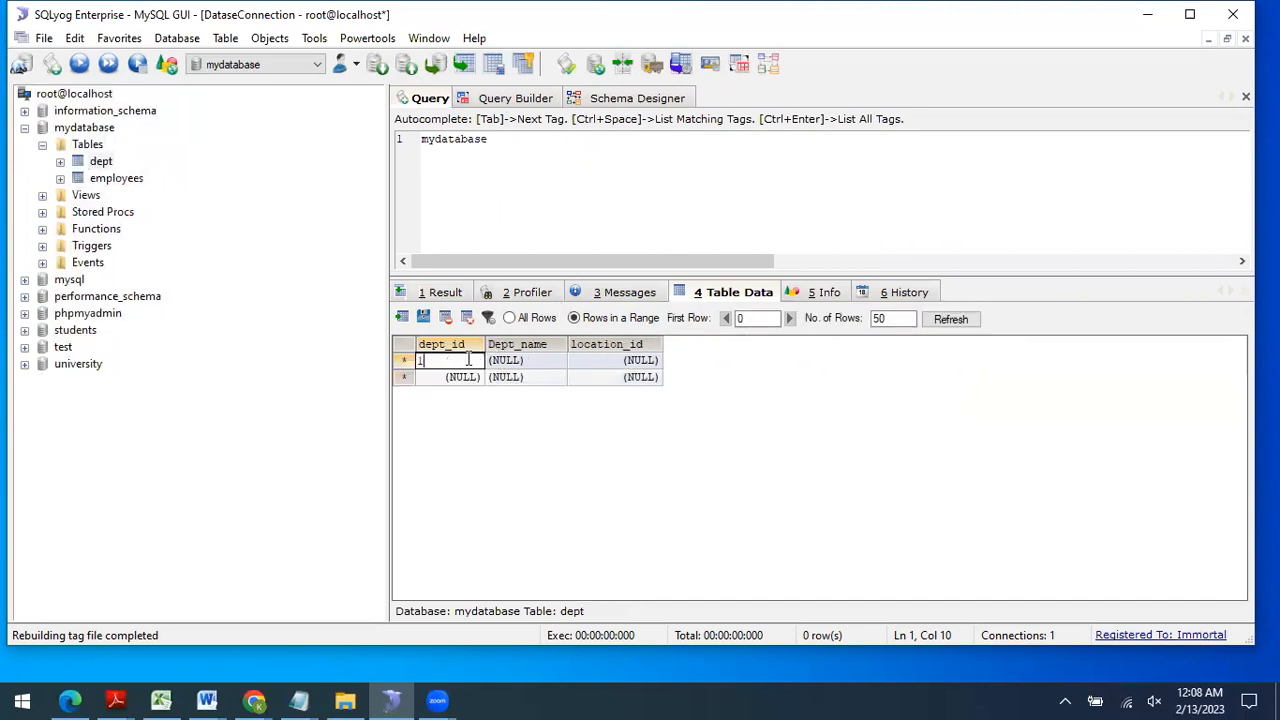
{"action": "key", "text": "Tab"}
{"action": "type", "text": "IT"}
{"action": "key", "text": "Tab"}
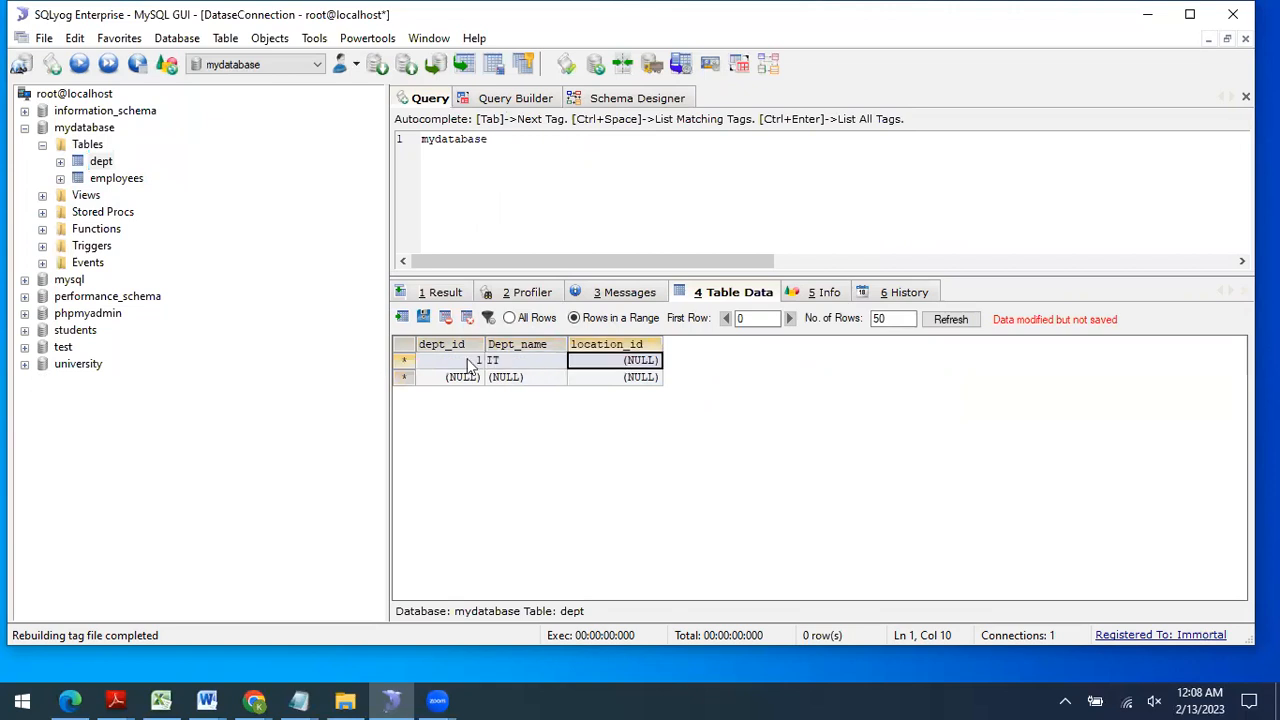
{"action": "type", "text": "101"}
{"action": "key", "text": "Tab"}
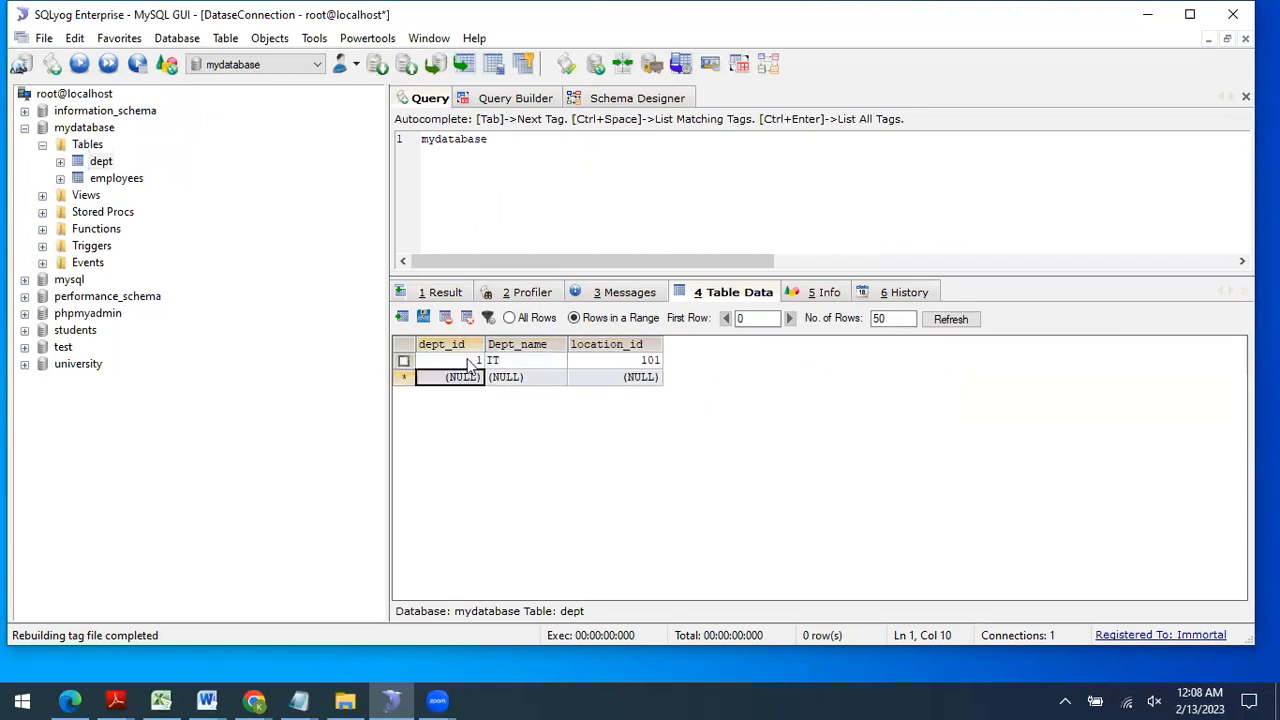
Step: Add dept row 2: Software Eng with location_id 102
{"action": "type", "text": "2"}
{"action": "key", "text": "Tab"}
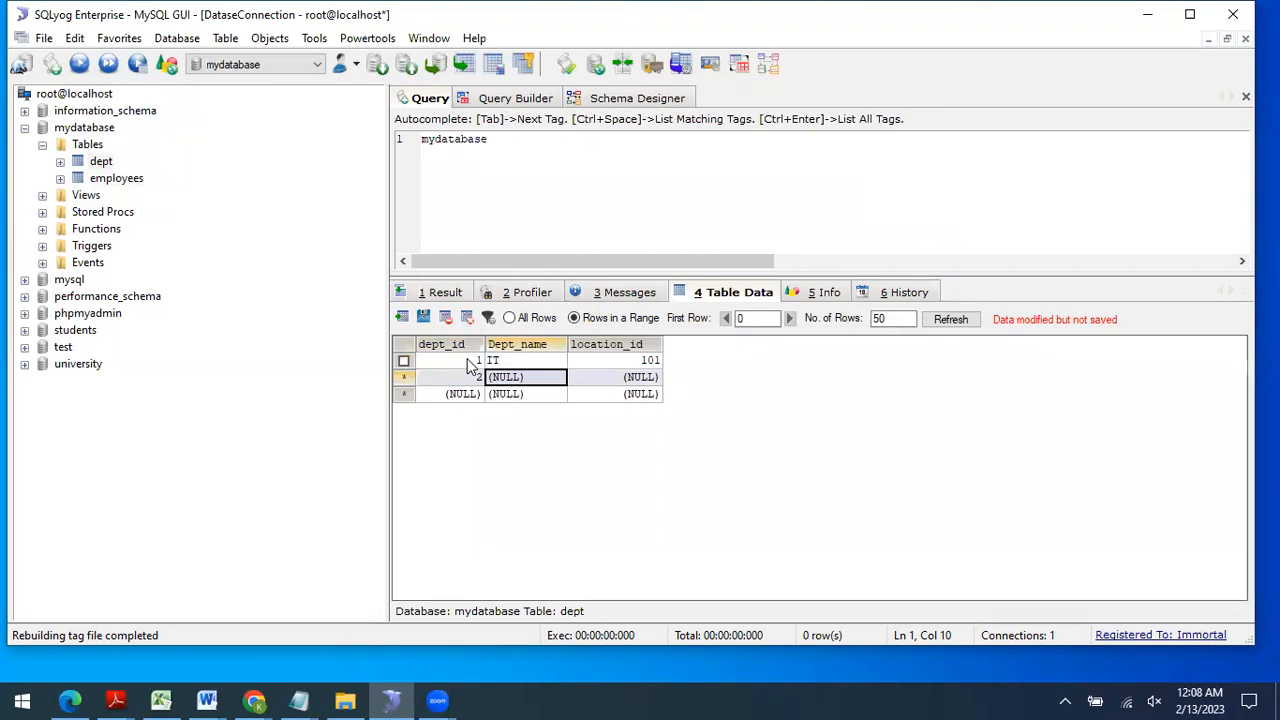
{"action": "type", "text": "Software"}
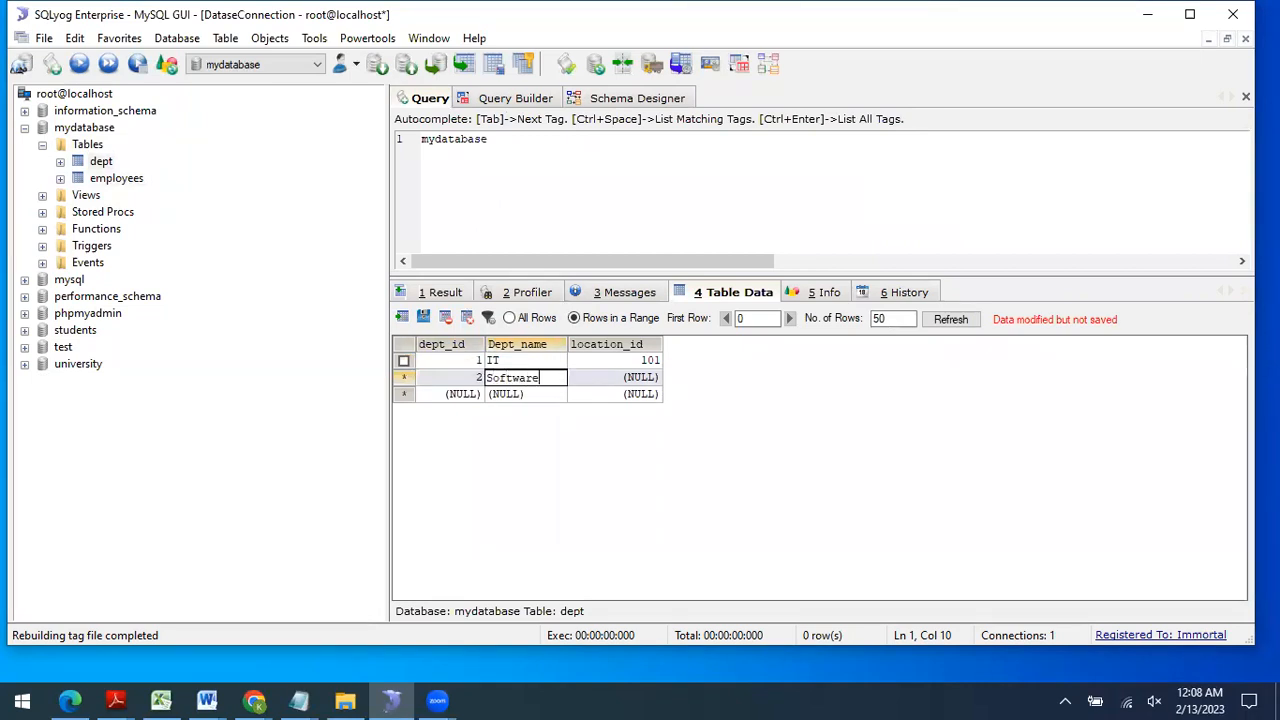
{"action": "type", "text": " Eng"}
{"action": "key", "text": "Tab"}
{"action": "type", "text": "102"}
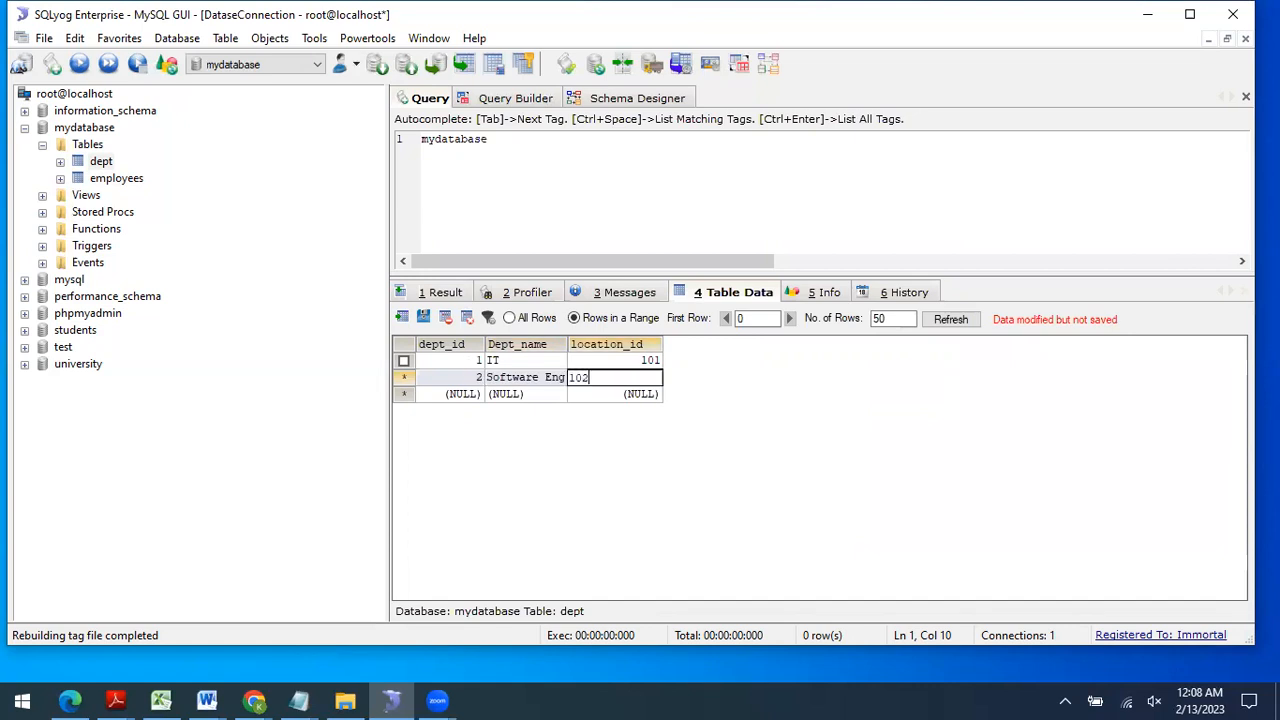
{"action": "key", "text": "Tab"}
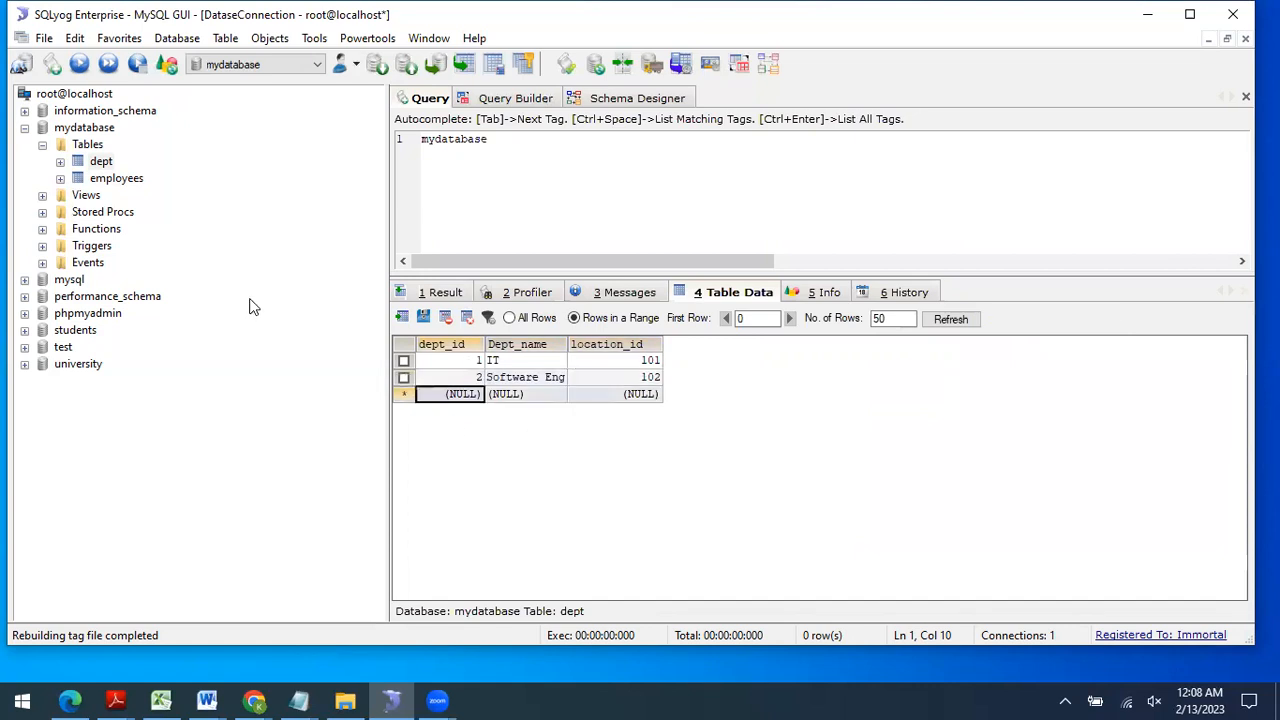
Step: Add employee 11 with name, phone and email in department 1
{"action": "left_click", "coordinate": [117, 179]}
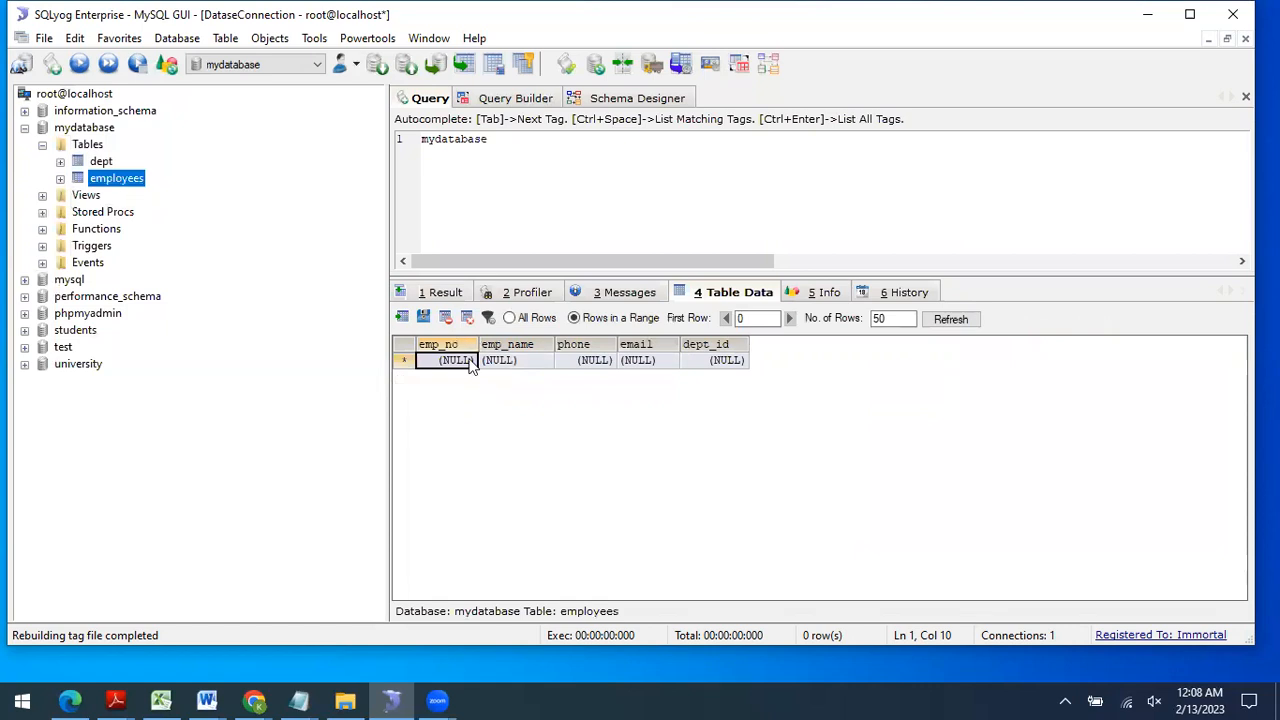
{"action": "left_click", "coordinate": [470, 362]}
{"action": "type", "text": "1"}
{"action": "key", "text": "Tab"}
{"action": "type", "text": "Ali"}
{"action": "key", "text": "Tab"}
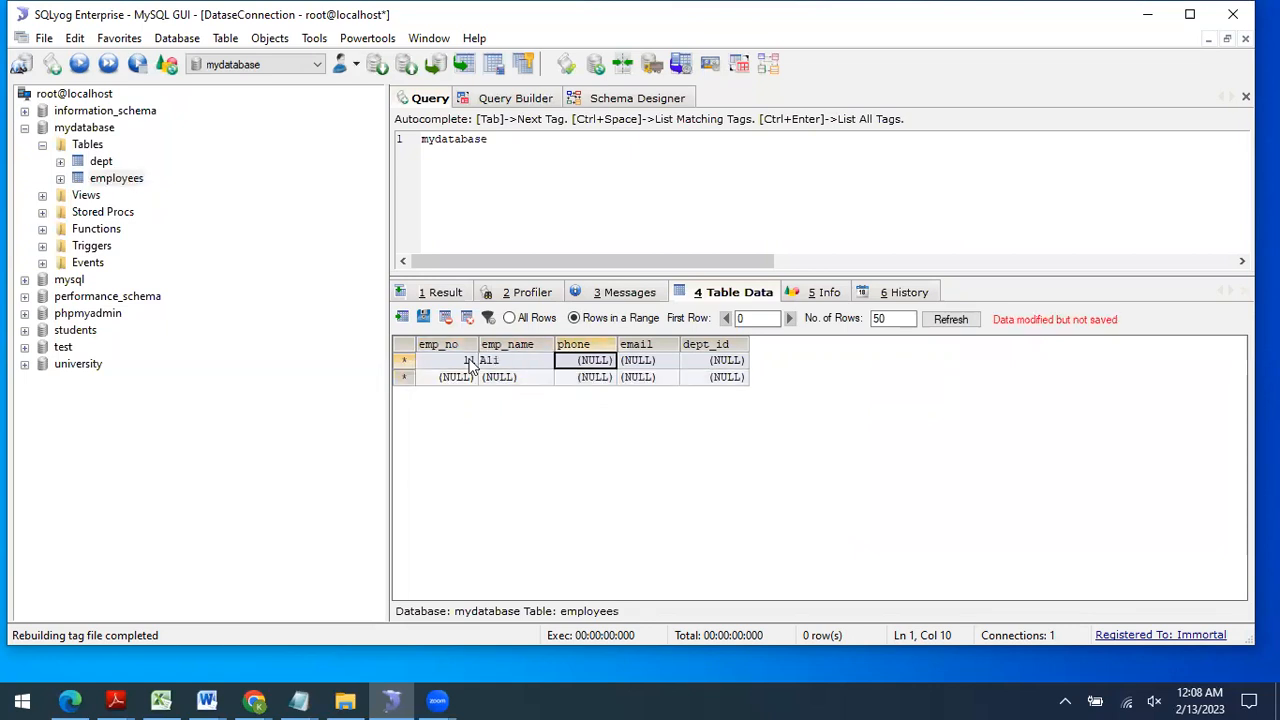
{"action": "type", "text": "29389"}
{"action": "key", "text": "Tab"}
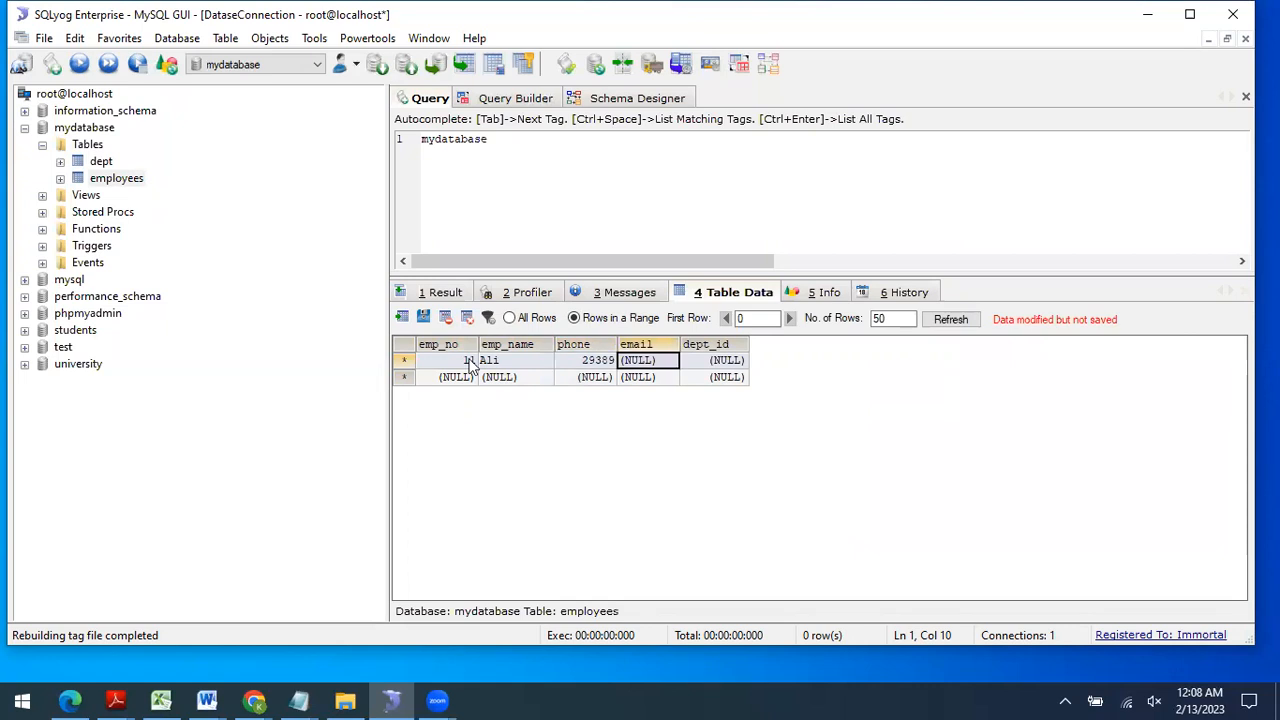
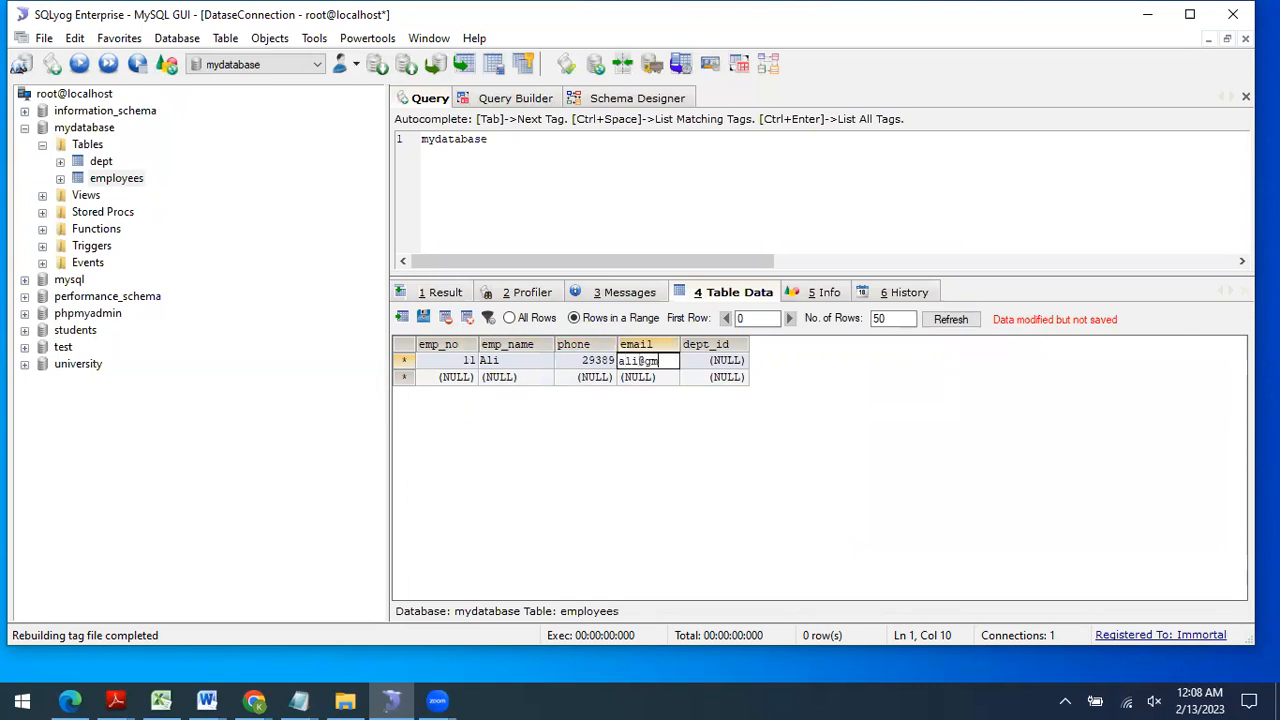
{"action": "key", "text": "Tab"}
{"action": "type", "text": "1"}
{"action": "key", "text": "Tab"}
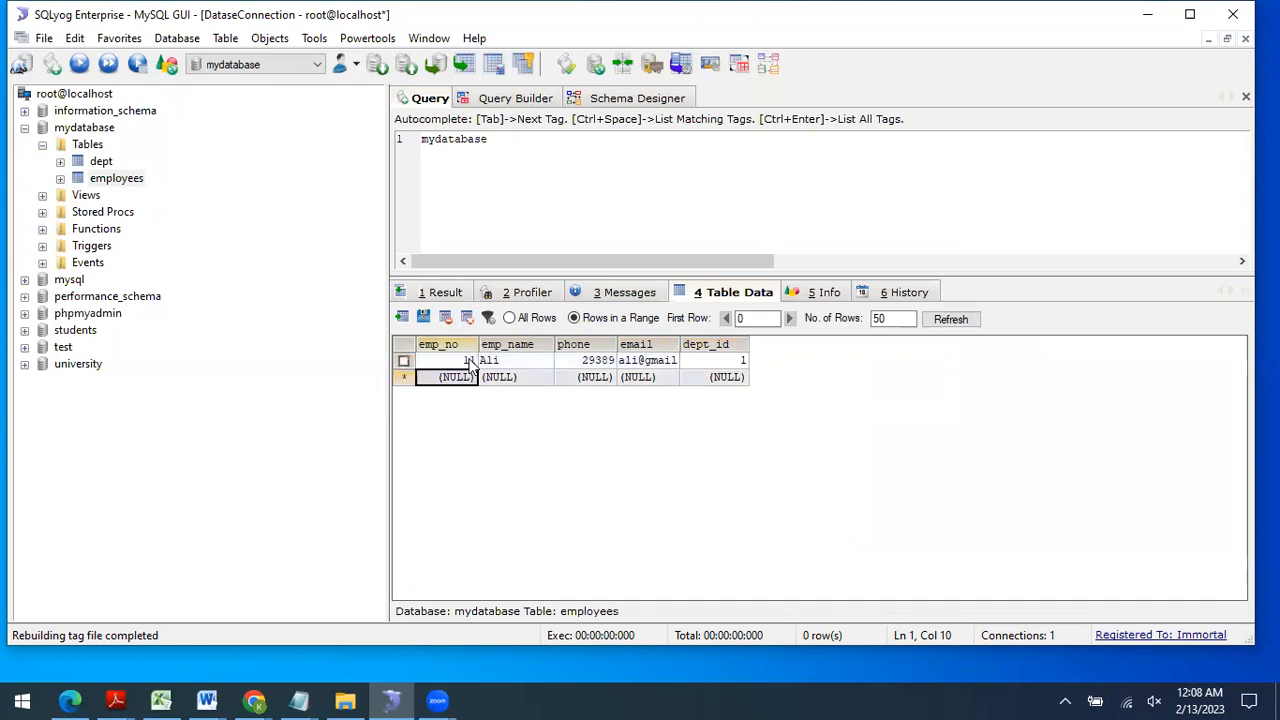
Step: Add employee 12 with name, phone and email in department 1
{"action": "left_click", "coordinate": [465, 376]}
{"action": "type", "text": "12"}
{"action": "key", "text": "Tab"}
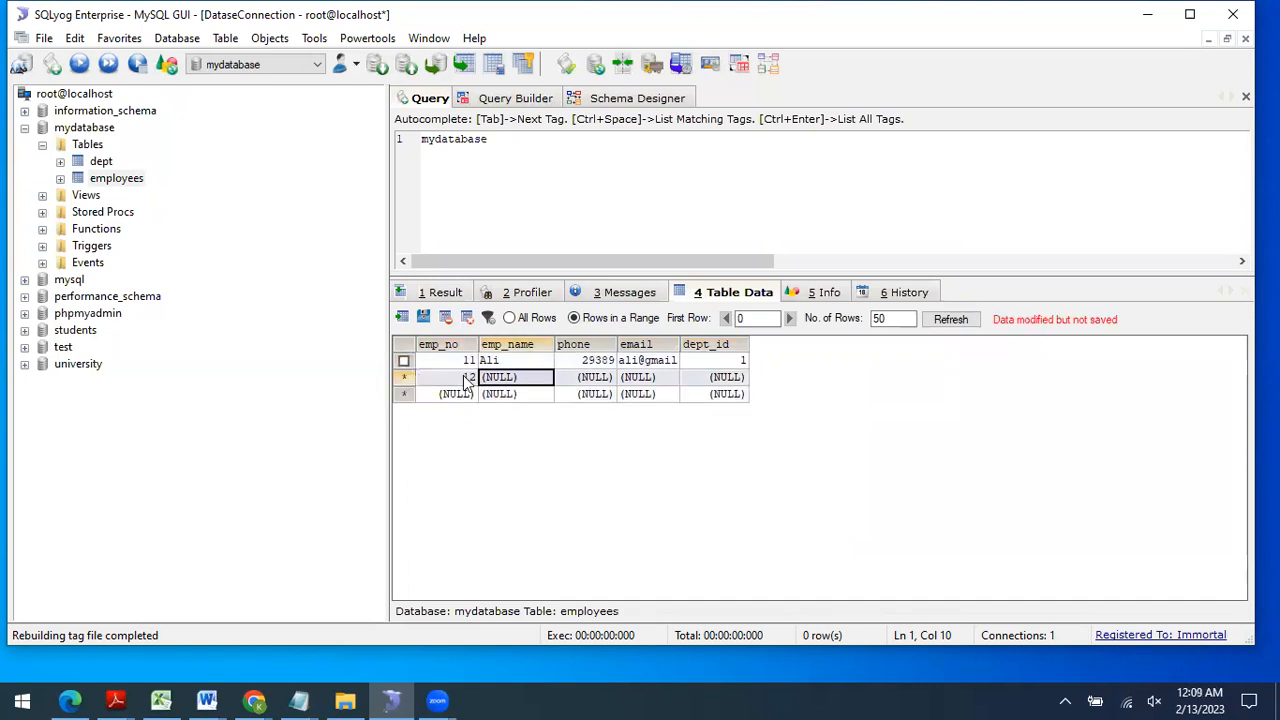
{"action": "type", "text": "Ahmed"}
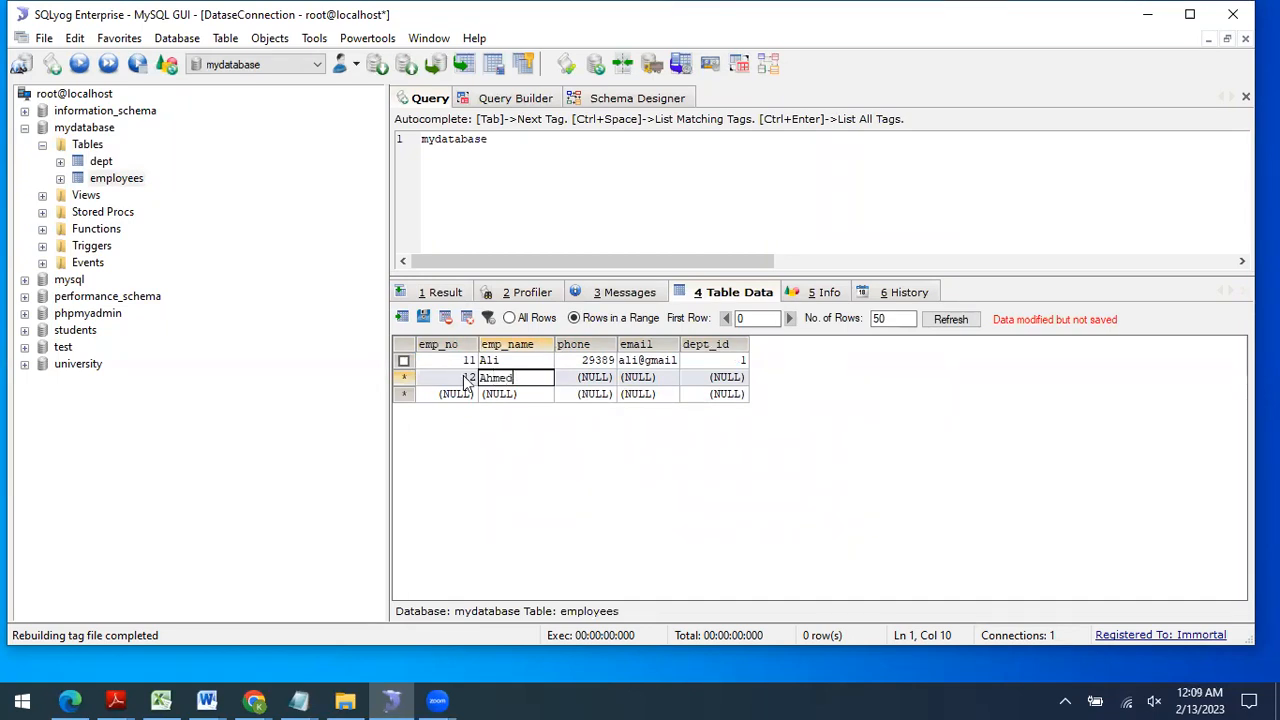
{"action": "key", "text": "Tab"}
{"action": "type", "text": "293499"}
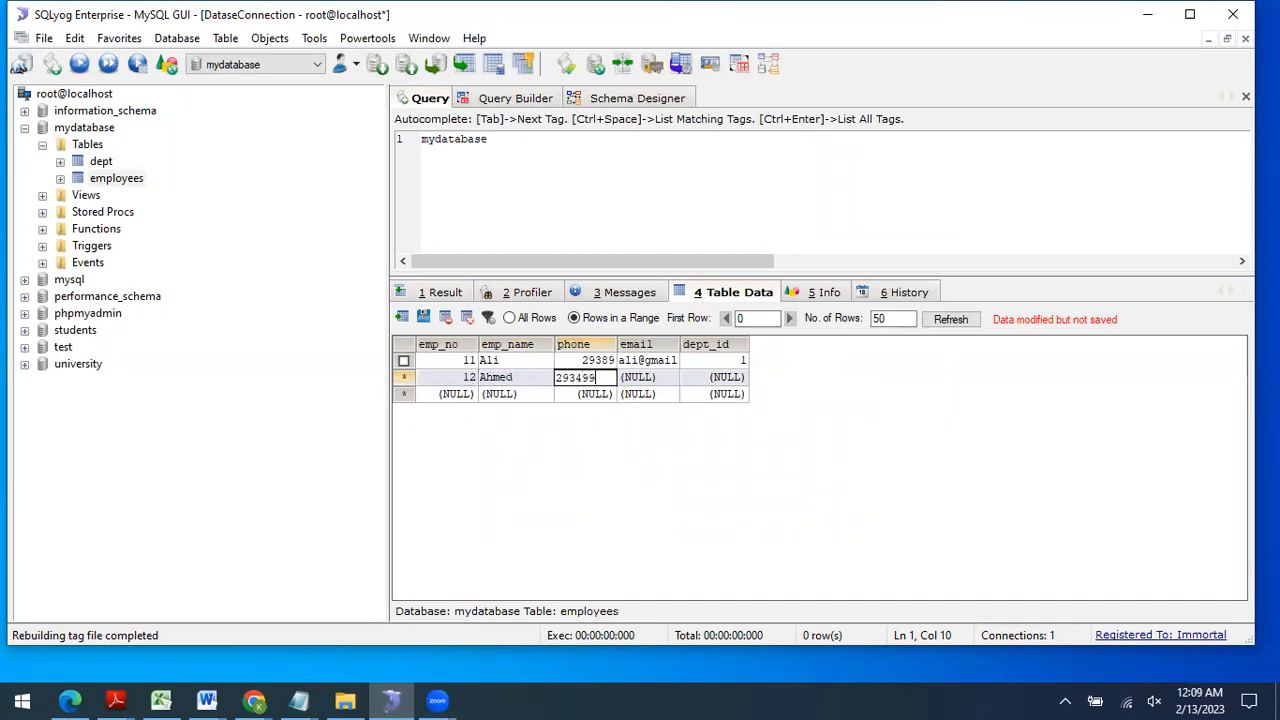
{"action": "key", "text": "Tab"}
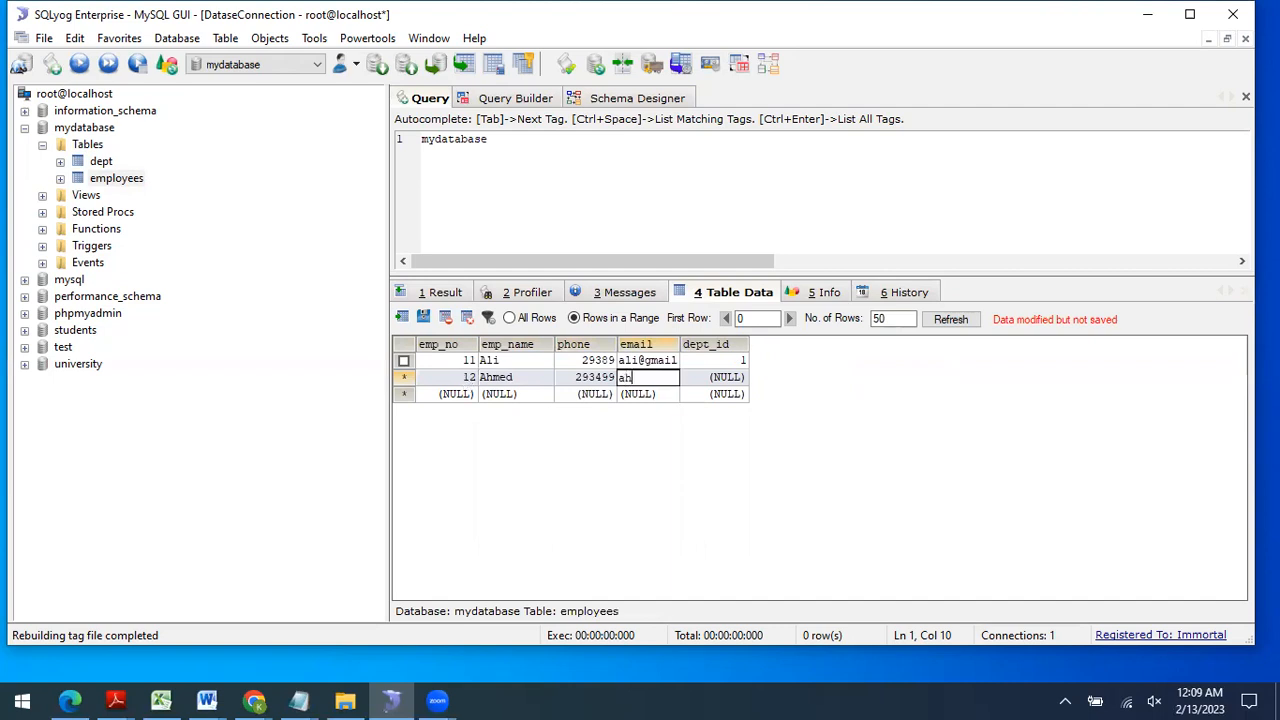
{"action": "key", "text": "Tab"}
{"action": "type", "text": "1"}
{"action": "key", "text": "Tab"}
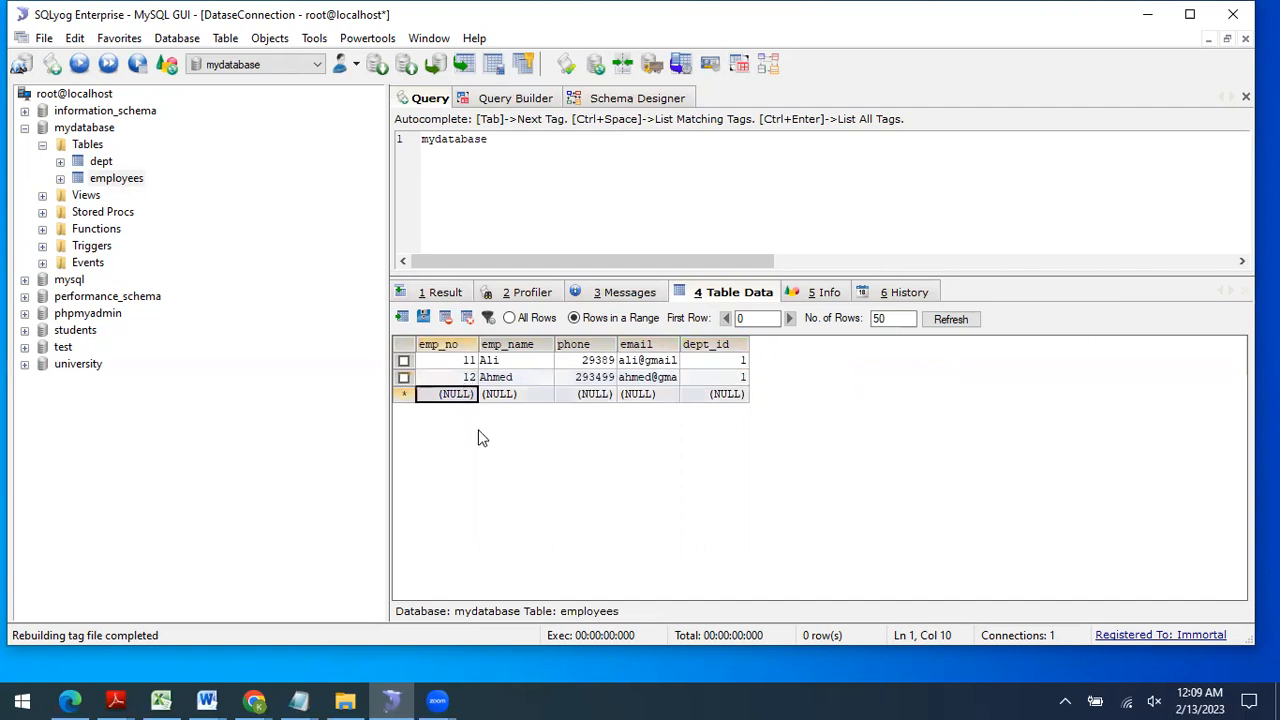
Step: Add employee 13 with name, phone and email in department 2
{"action": "type", "text": "13"}
{"action": "key", "text": "Tab"}
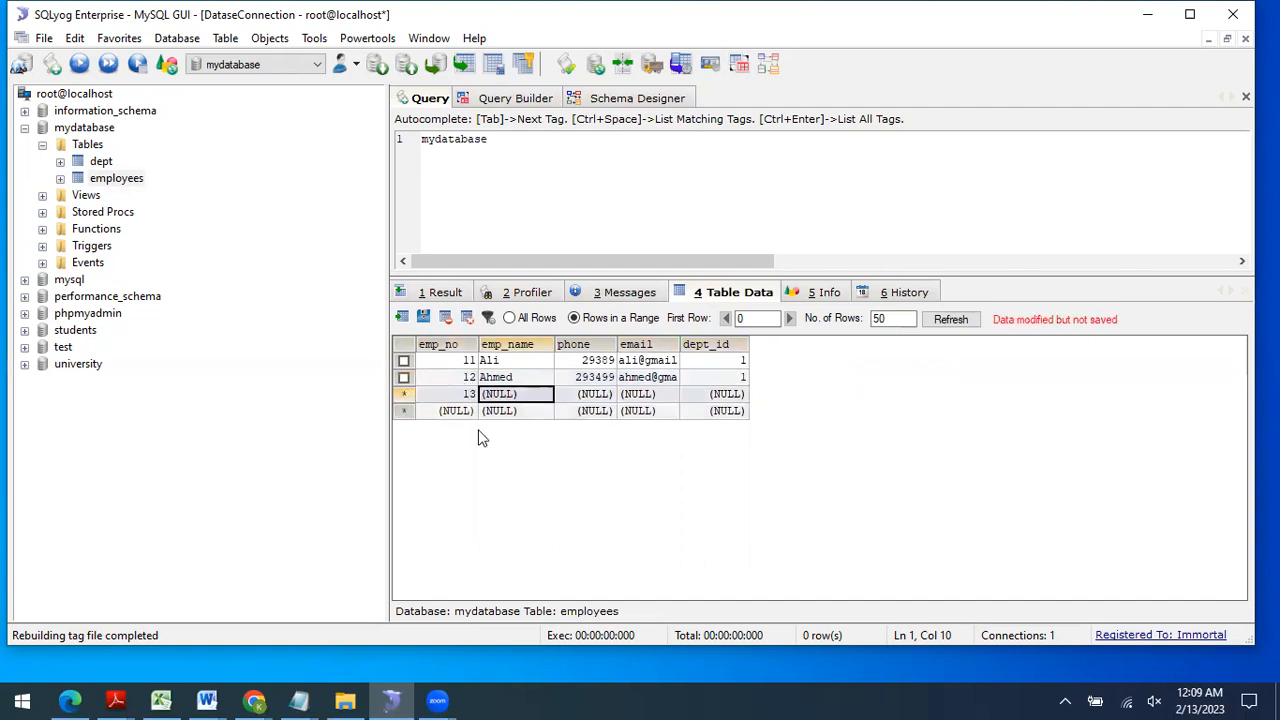
{"action": "type", "text": "Khan"}
{"action": "key", "text": "Tab"}
{"action": "type", "text": "293999"}
{"action": "key", "text": "Tab"}
{"action": "key", "text": "Tab"}
{"action": "type", "text": "2"}
{"action": "key", "text": "Tab"}
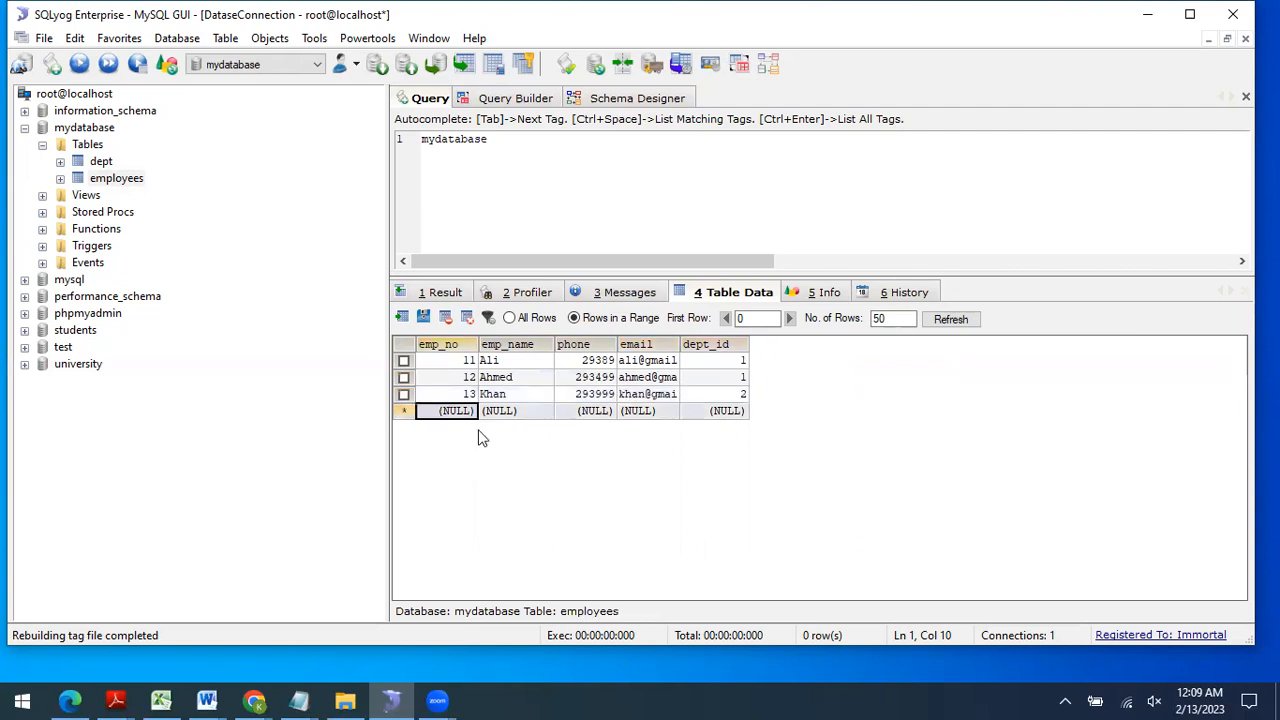
Step: Add employee 14 with name, phone and email in department 2
{"action": "type", "text": "14"}
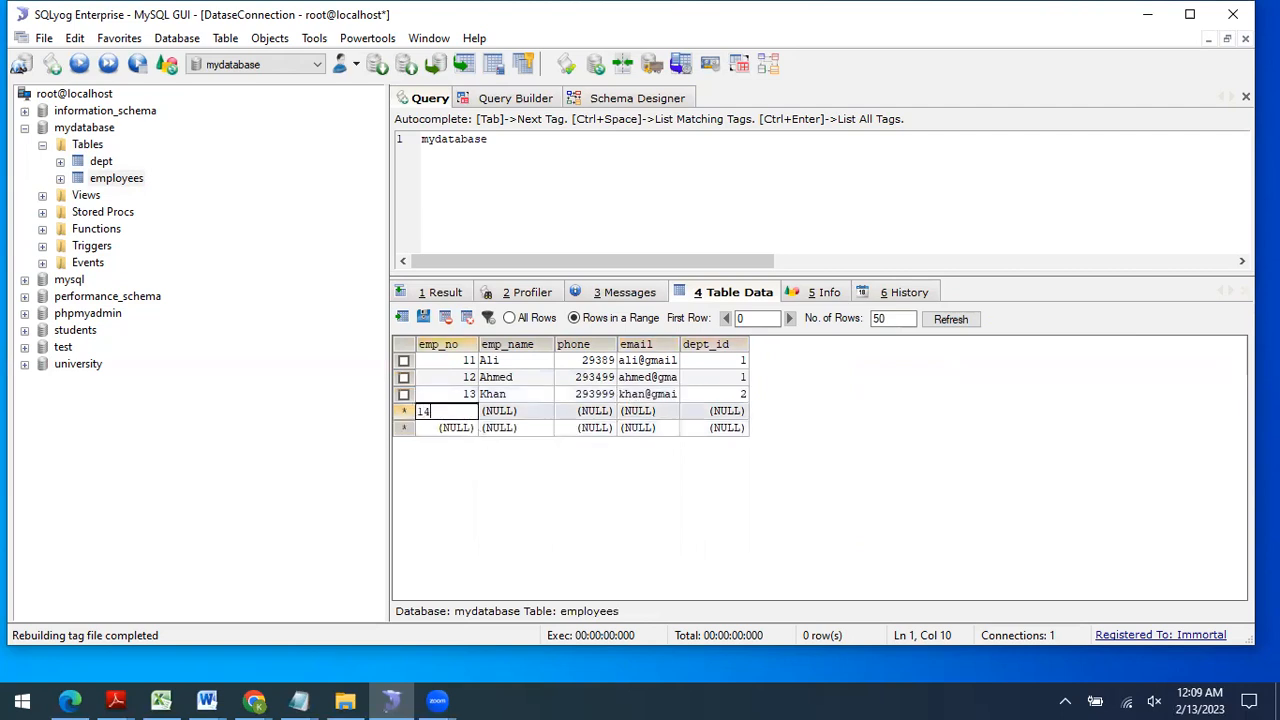
{"action": "key", "text": "Tab"}
{"action": "type", "text": "zia"}
{"action": "key", "text": "Tab"}
{"action": "type", "text": "99832"}
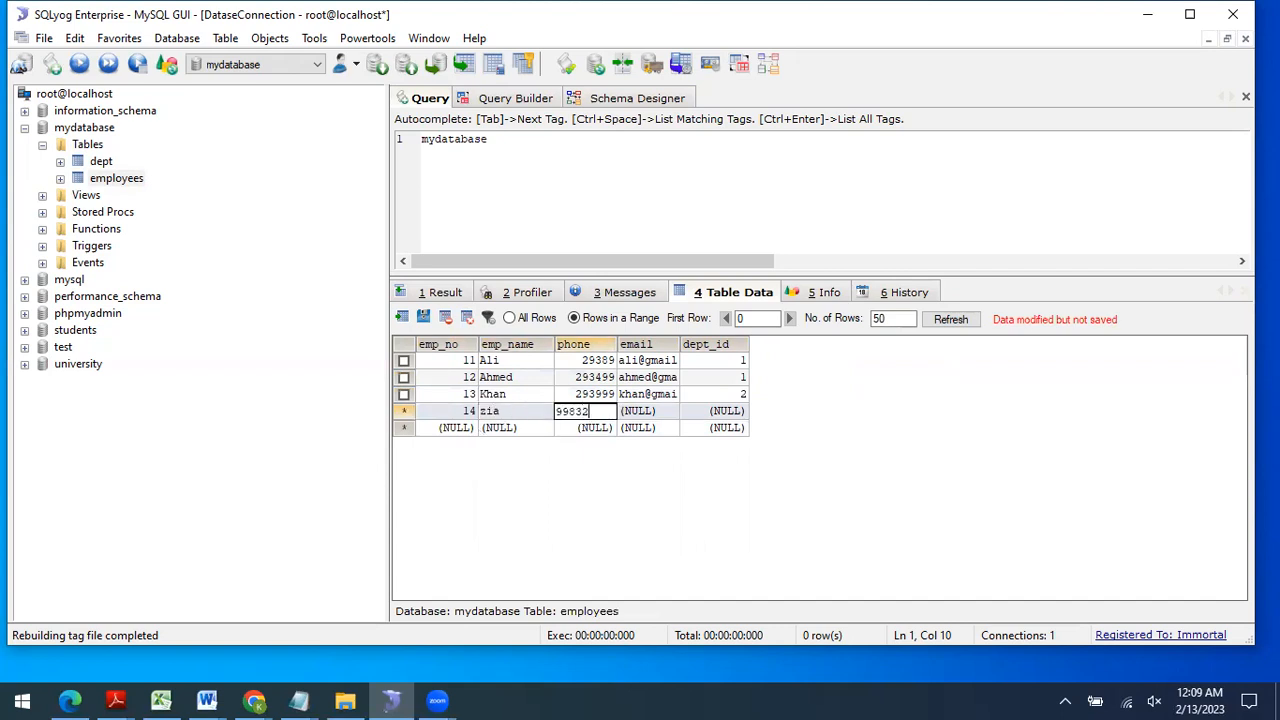
{"action": "key", "text": "Tab"}
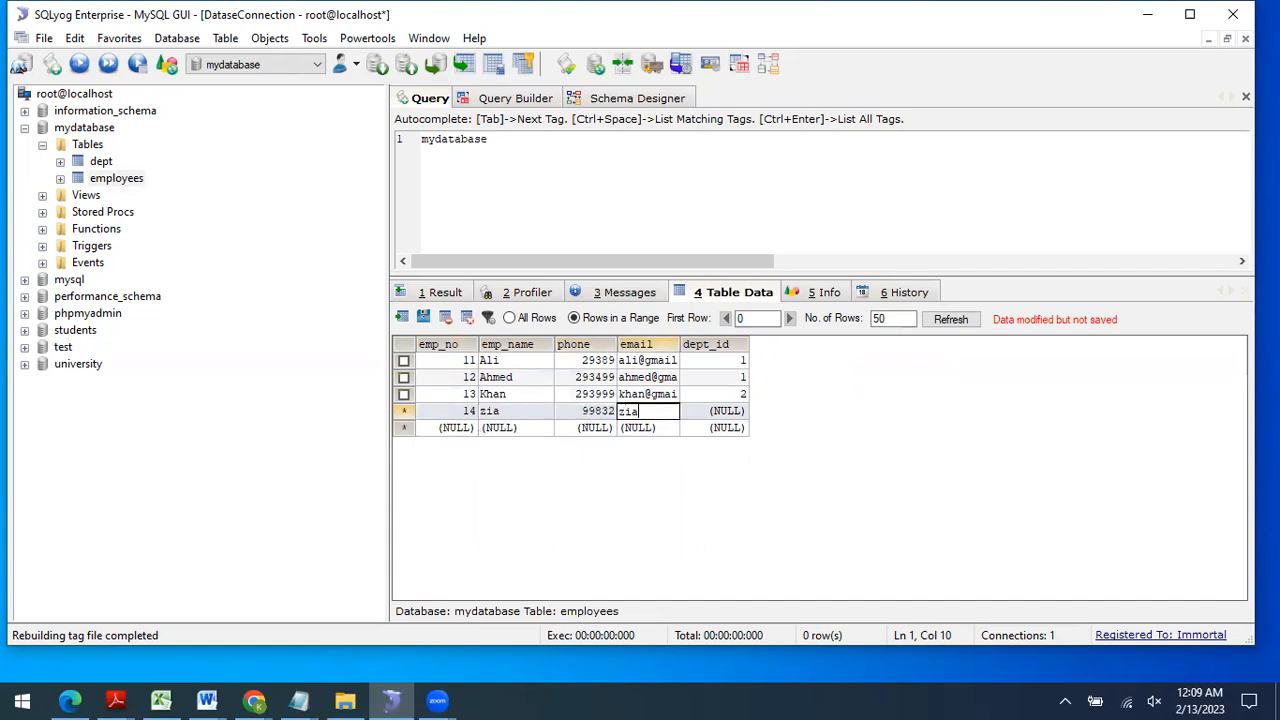
{"action": "key", "text": "Tab"}
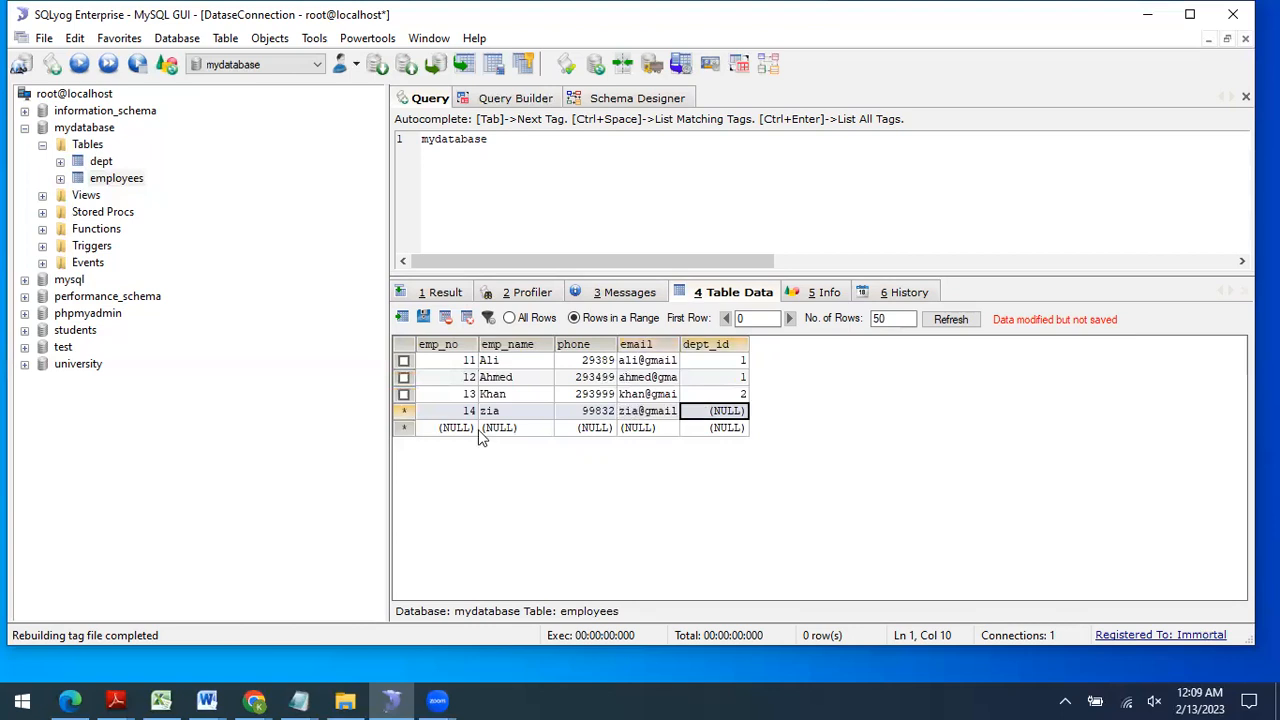
{"action": "type", "text": "2"}
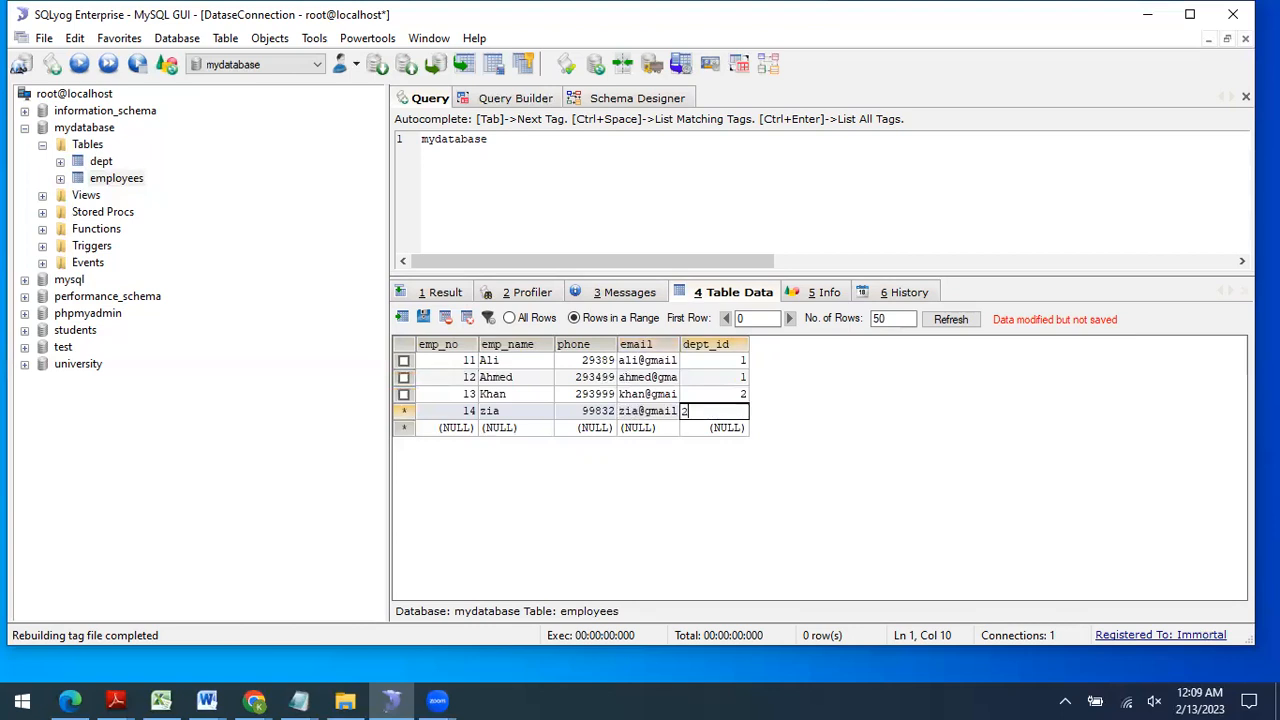
{"action": "key", "text": "Tab"}
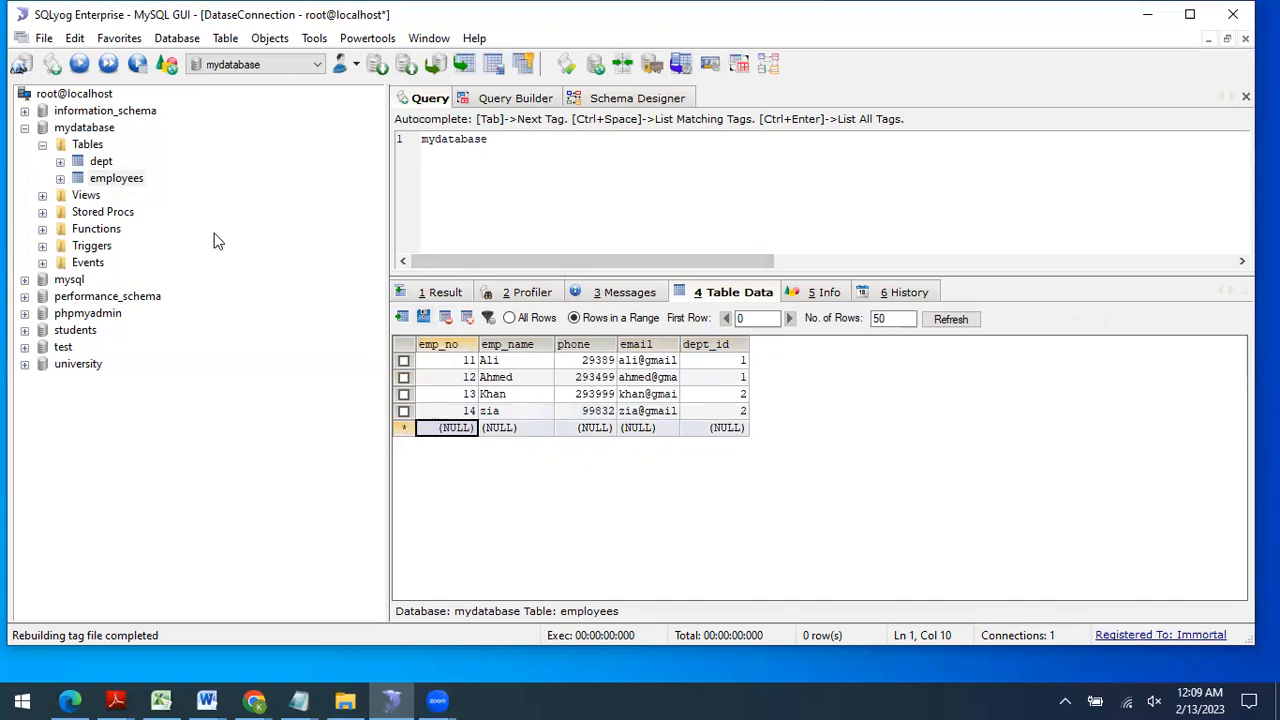
Step: Inspect the IT department row and the employees assigned to dept_id 1
{"action": "left_click", "coordinate": [101, 160]}
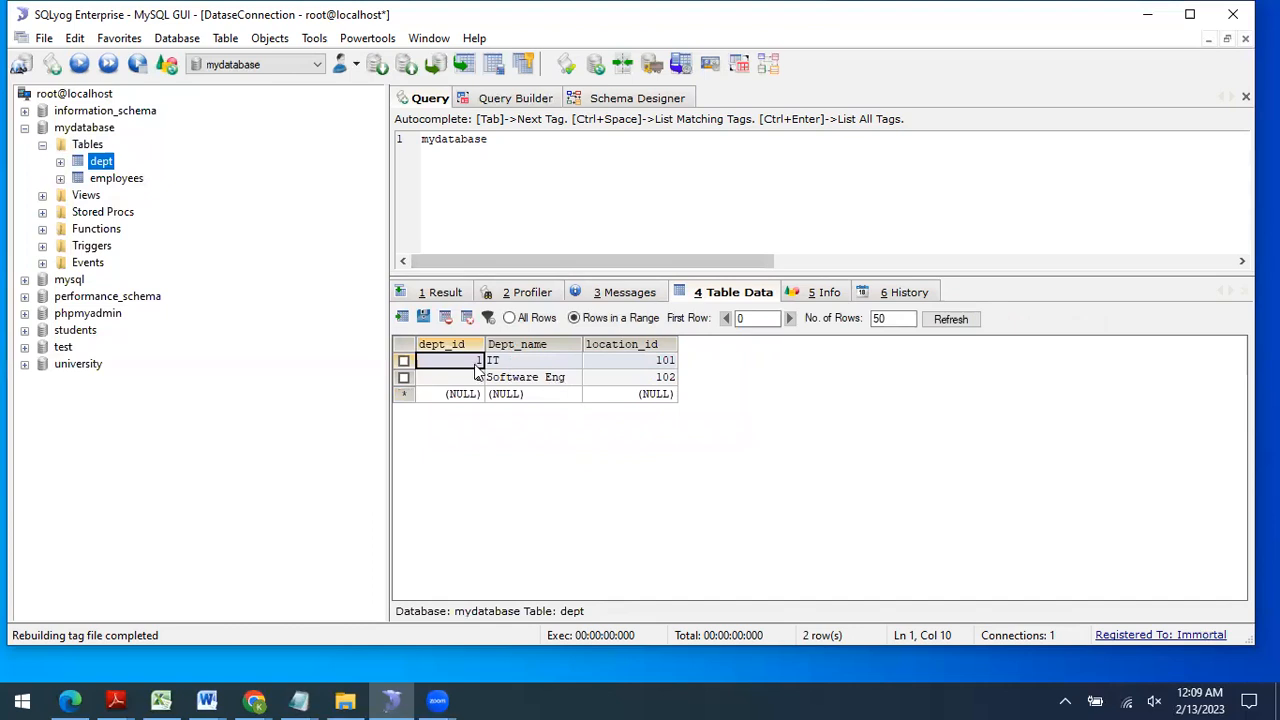
{"action": "left_click", "coordinate": [404, 363]}
{"action": "left_click", "coordinate": [116, 180]}
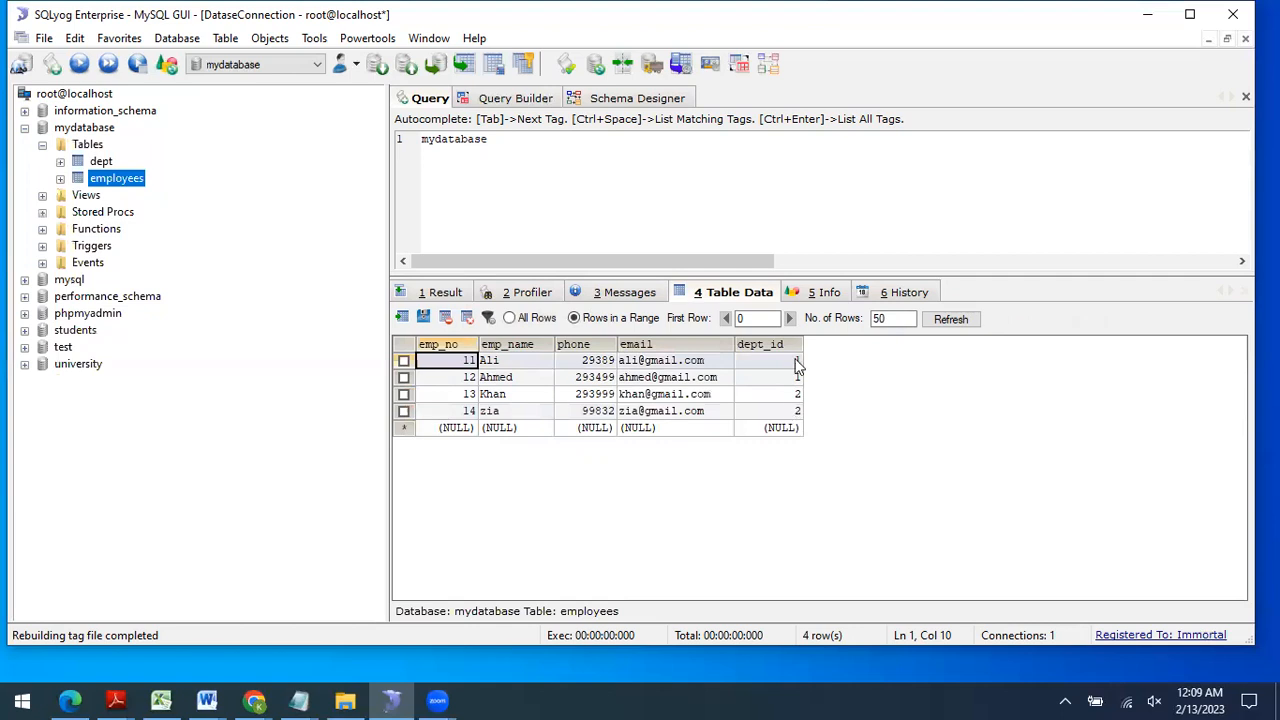
{"action": "left_click", "coordinate": [798, 364]}
{"action": "left_click", "coordinate": [797, 378]}
{"action": "left_click", "coordinate": [796, 364]}
{"action": "left_click", "coordinate": [796, 377]}
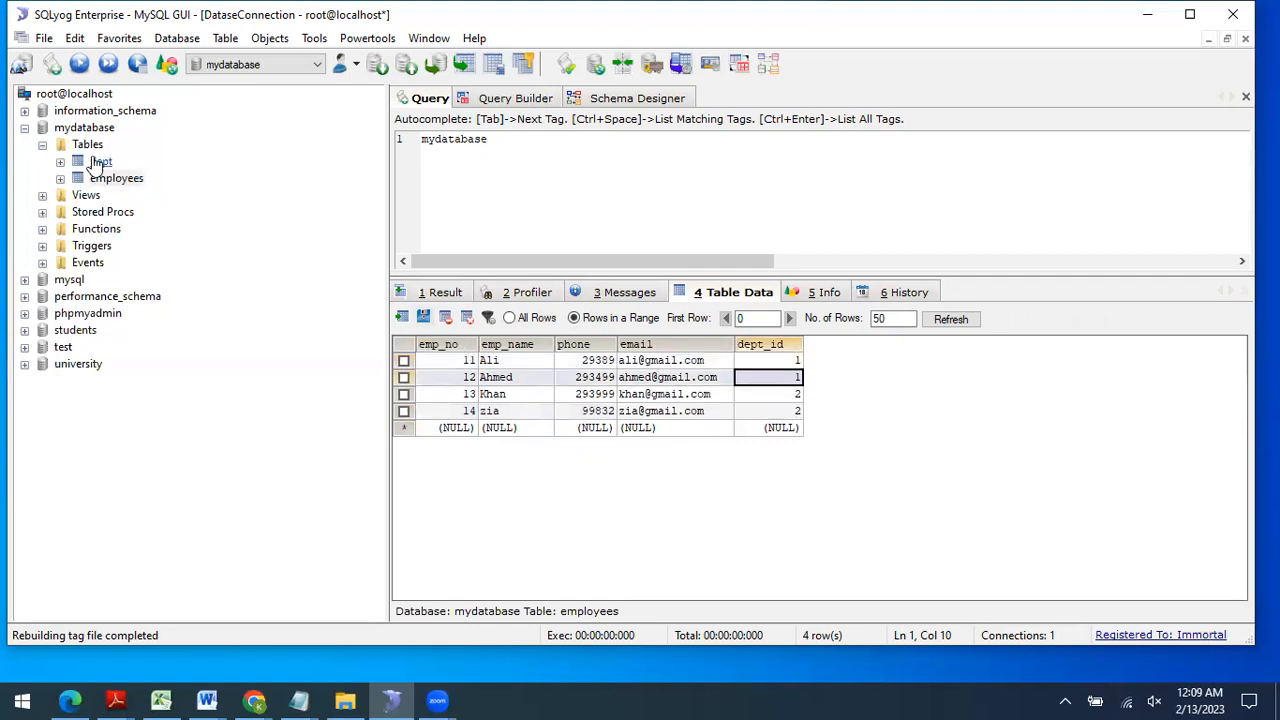
Step: Delete the IT department row and refresh the dept and employees tables
{"action": "left_click", "coordinate": [101, 161]}
{"action": "left_click", "coordinate": [403, 361]}
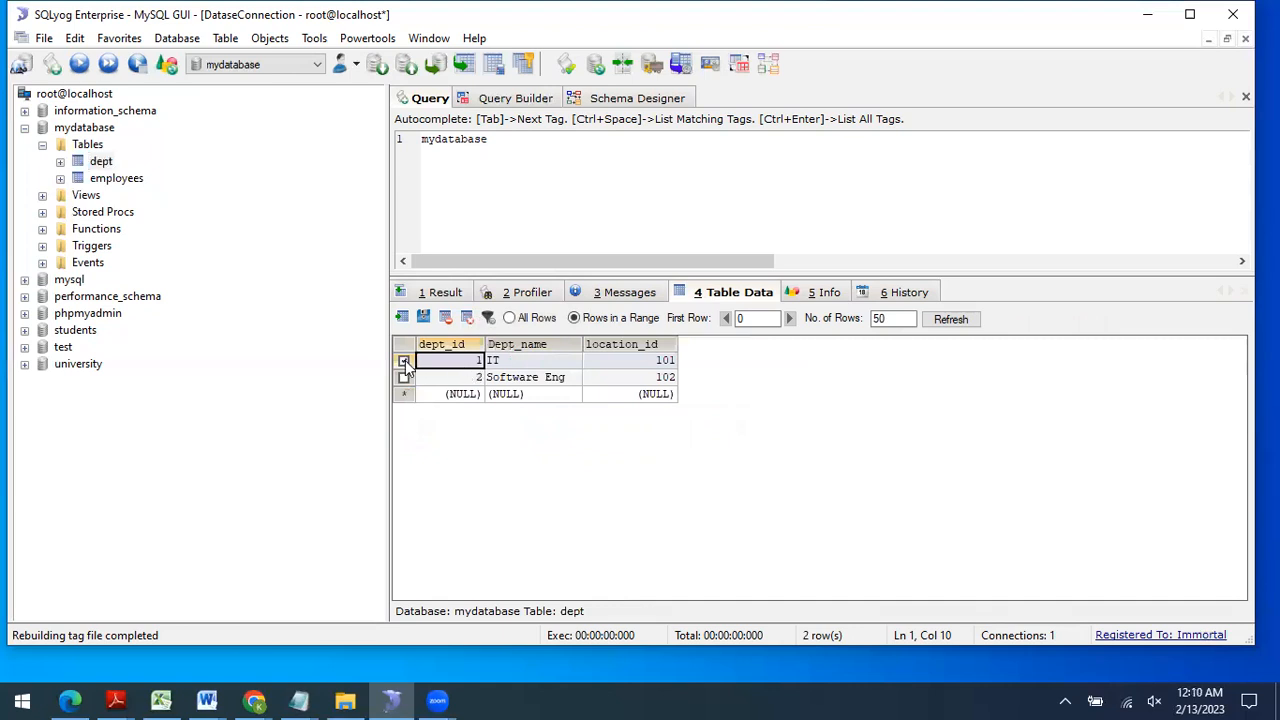
{"action": "left_click", "coordinate": [446, 317]}
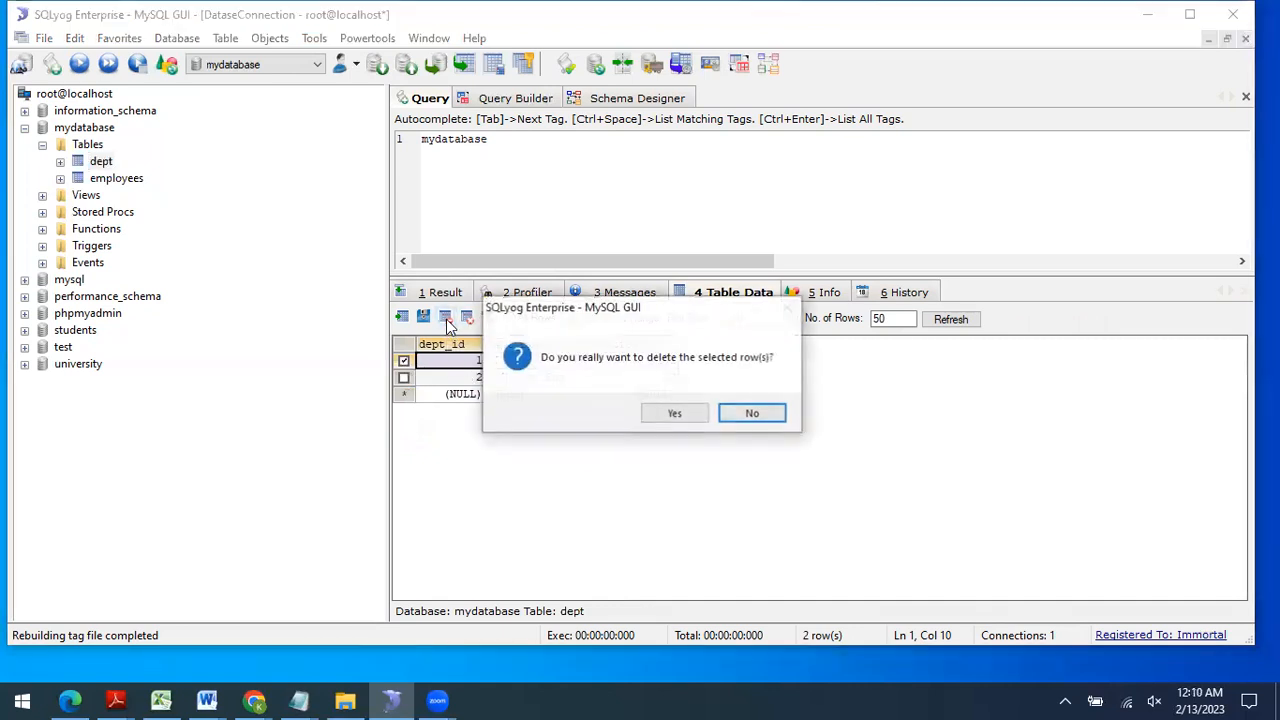
{"action": "left_click", "coordinate": [672, 414]}
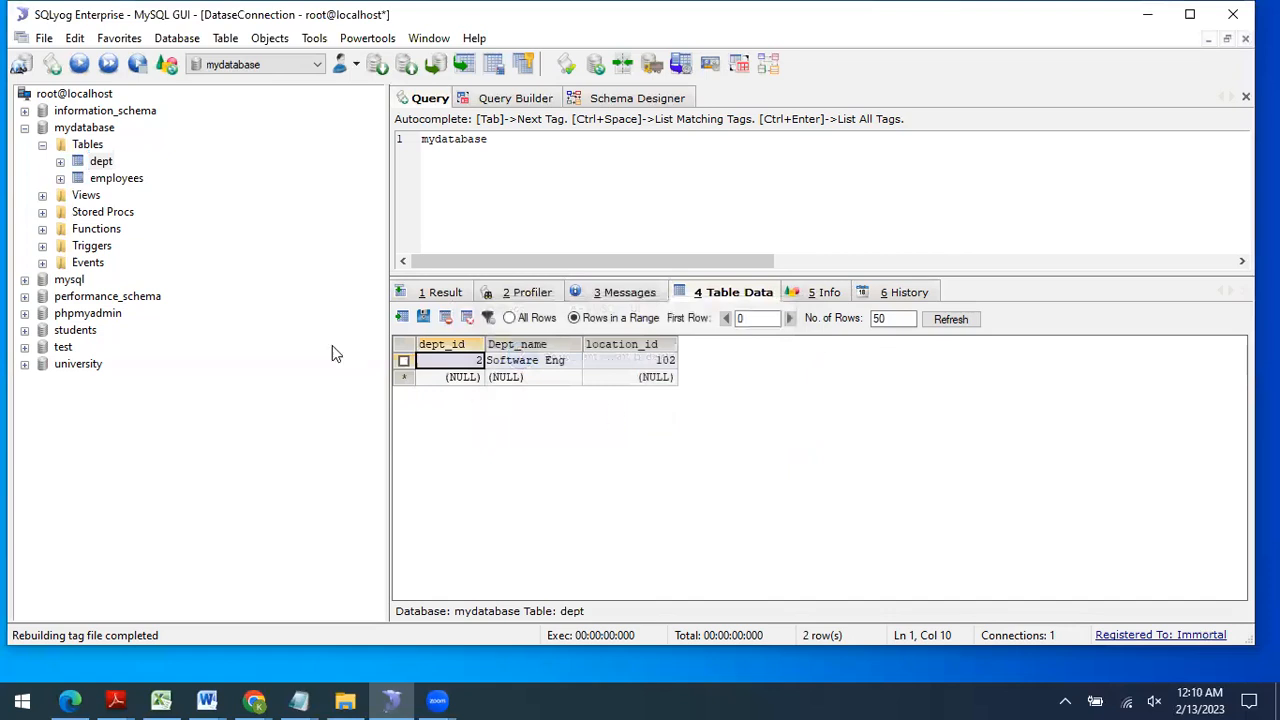
{"action": "left_click", "coordinate": [955, 319]}
{"action": "left_click", "coordinate": [150, 180]}
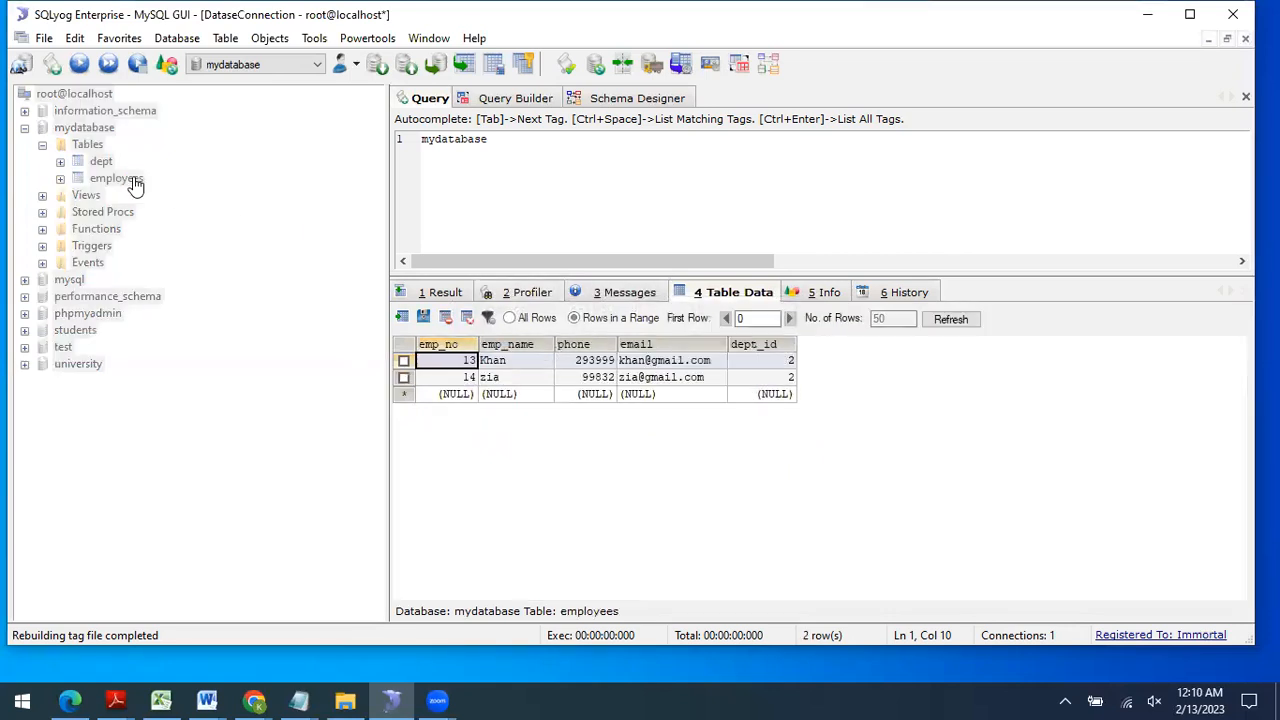
{"action": "left_click", "coordinate": [950, 319]}
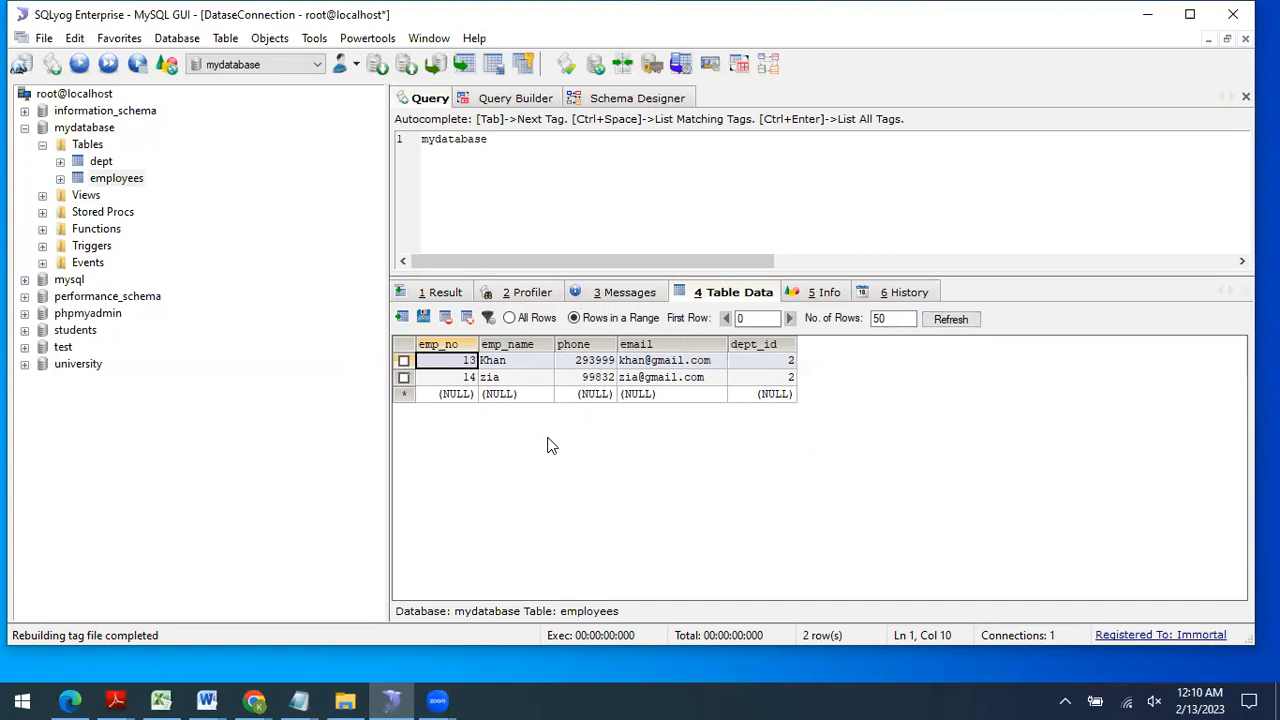
Step: Change the remaining department's dept_id to 3
{"action": "left_click", "coordinate": [99, 163]}
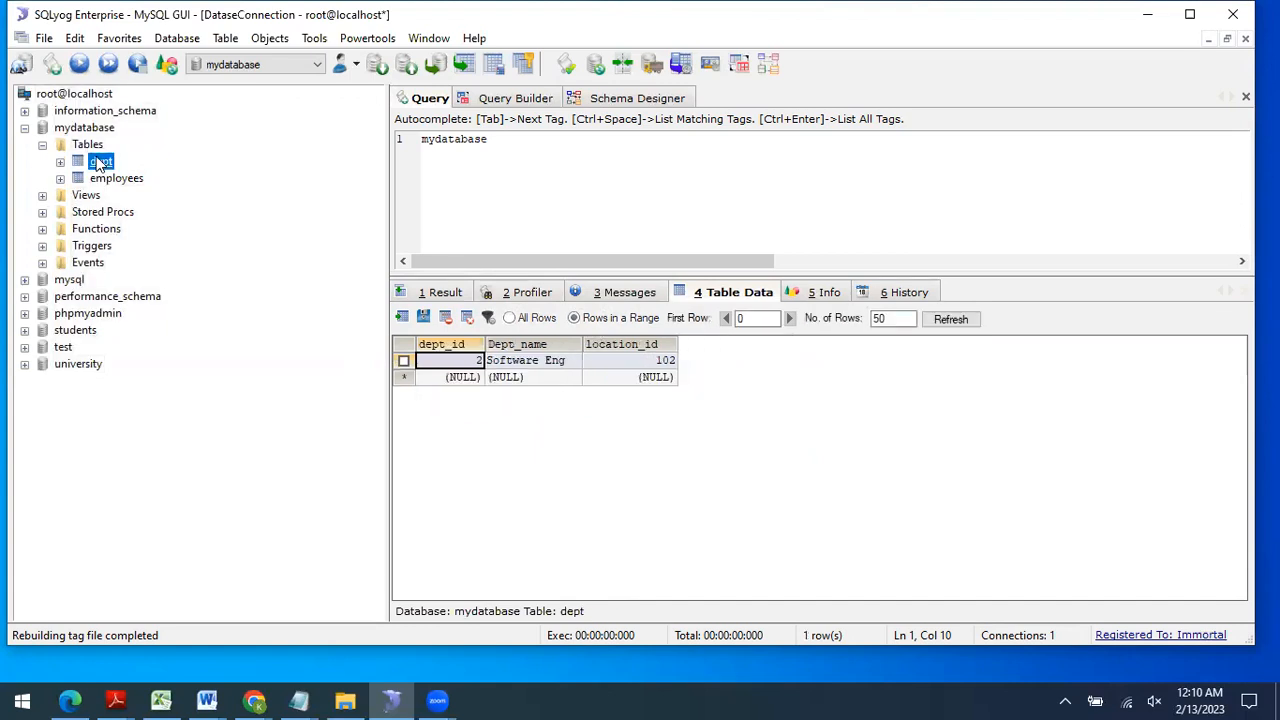
{"action": "left_click", "coordinate": [474, 360]}
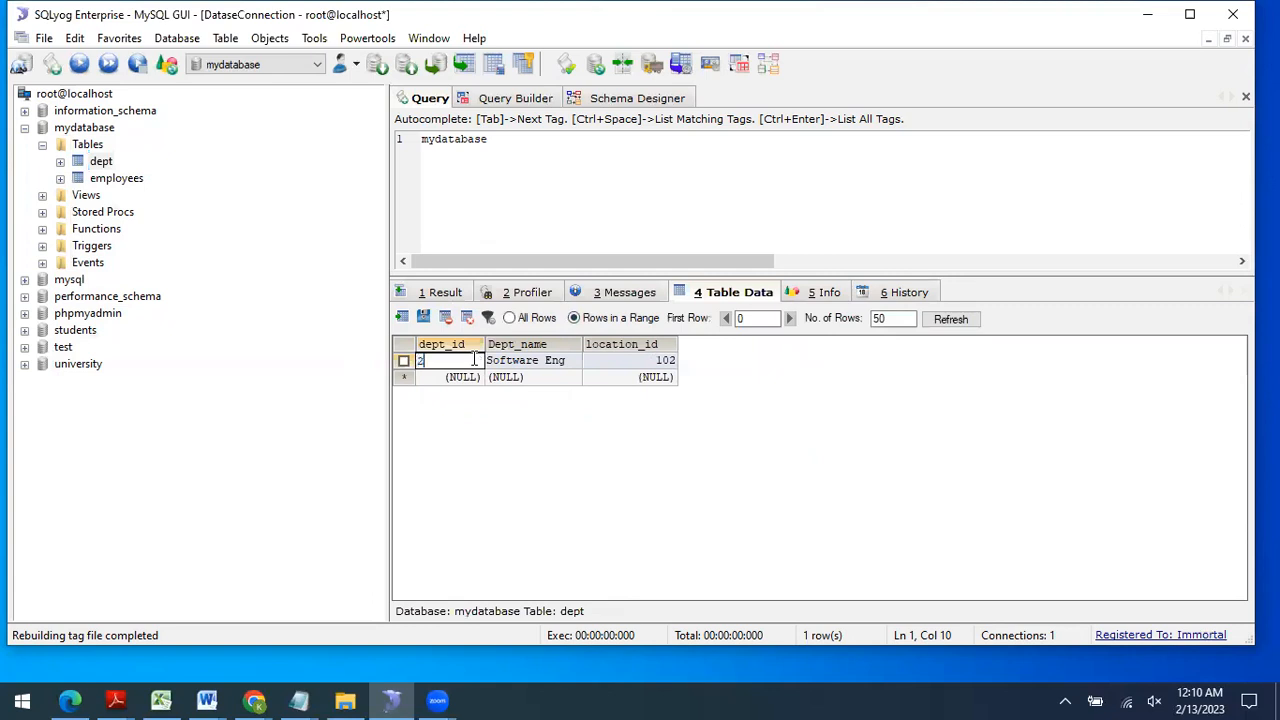
{"action": "type", "text": "3"}
{"action": "left_click", "coordinate": [620, 377]}
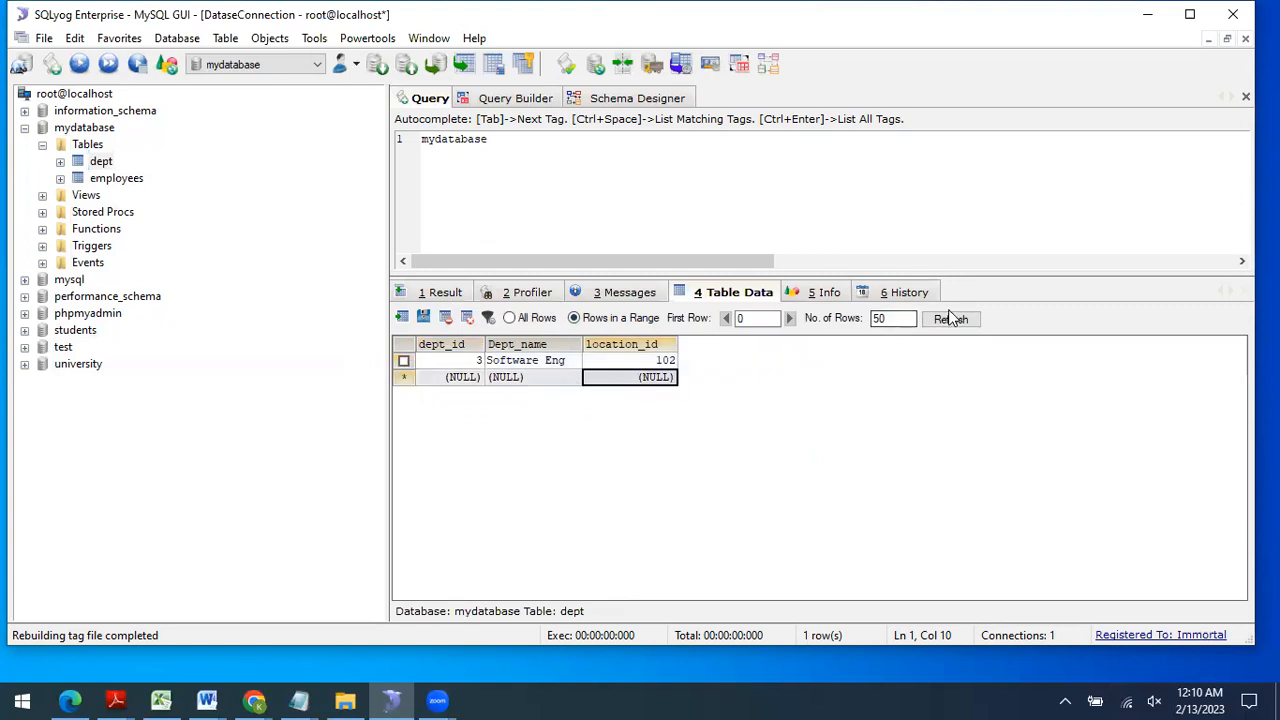
Step: Check that employees 13 and 14 now show dept_id 3, then view the Schema Designer
{"action": "left_click", "coordinate": [112, 178]}
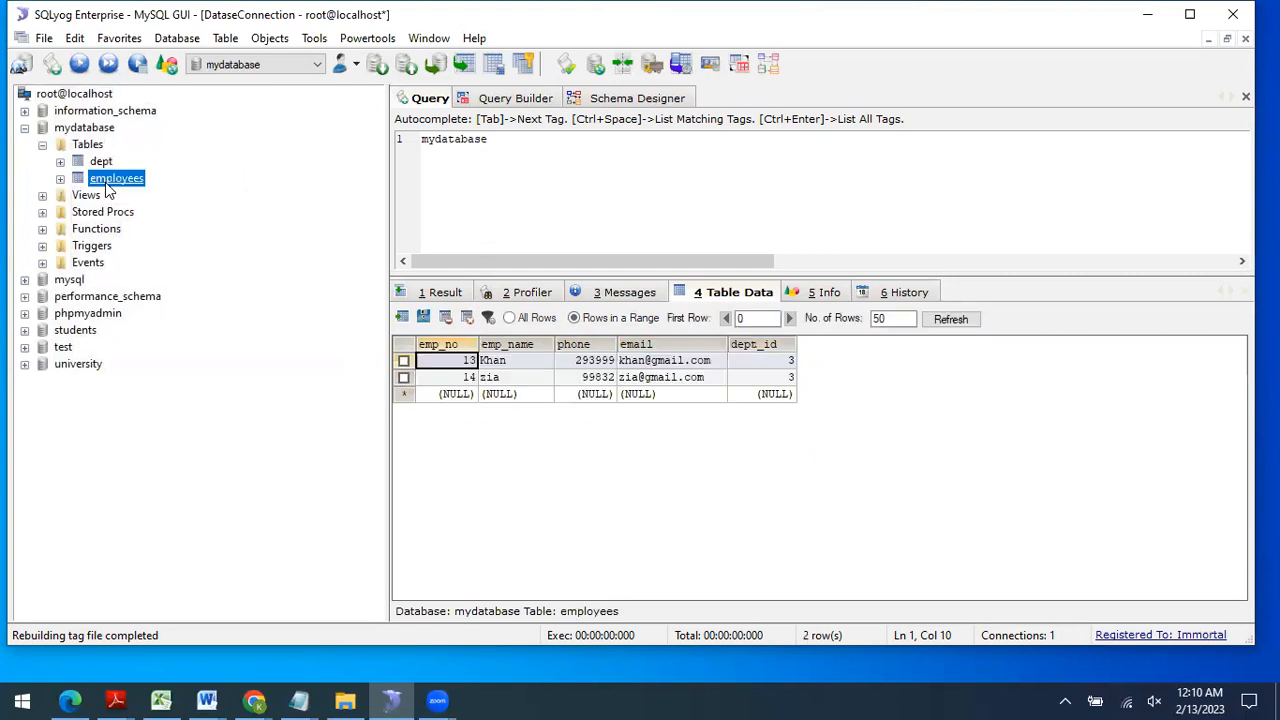
{"action": "left_click", "coordinate": [774, 360]}
{"action": "left_click", "coordinate": [780, 378]}
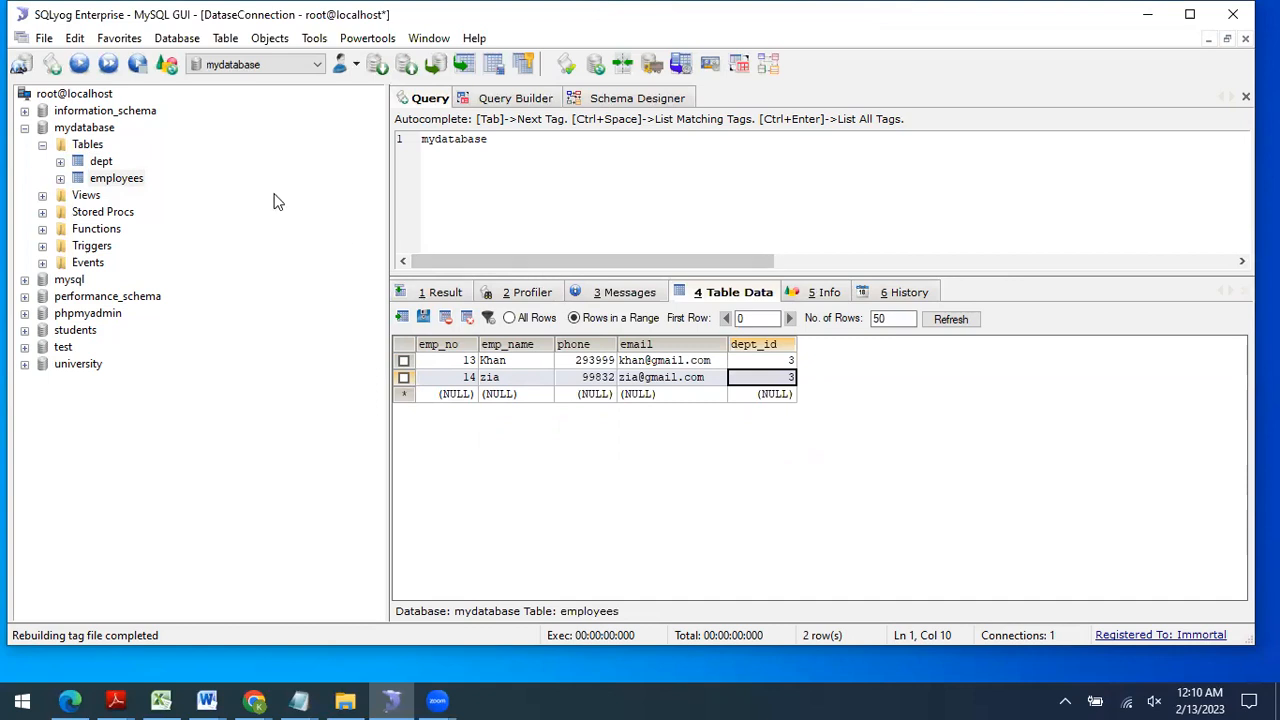
{"action": "left_click", "coordinate": [638, 97]}
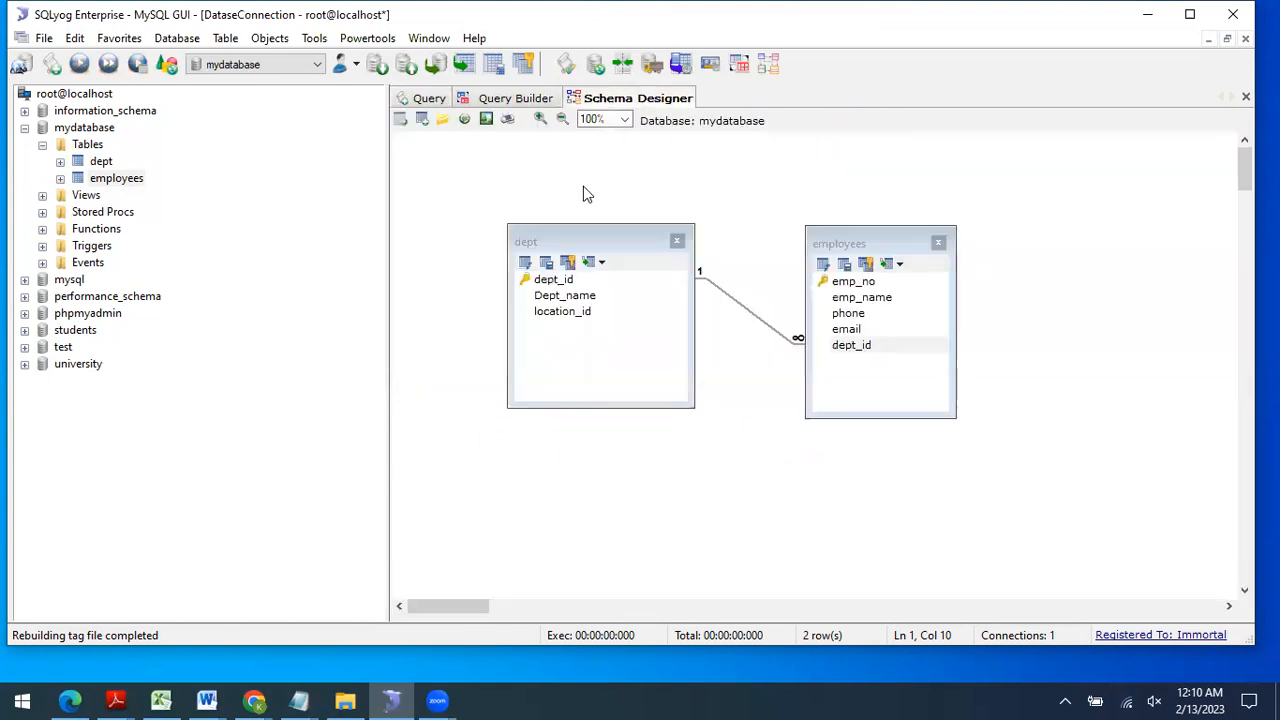
Step: Open Query Builder and add the employees table to the query
{"action": "left_click", "coordinate": [505, 100]}
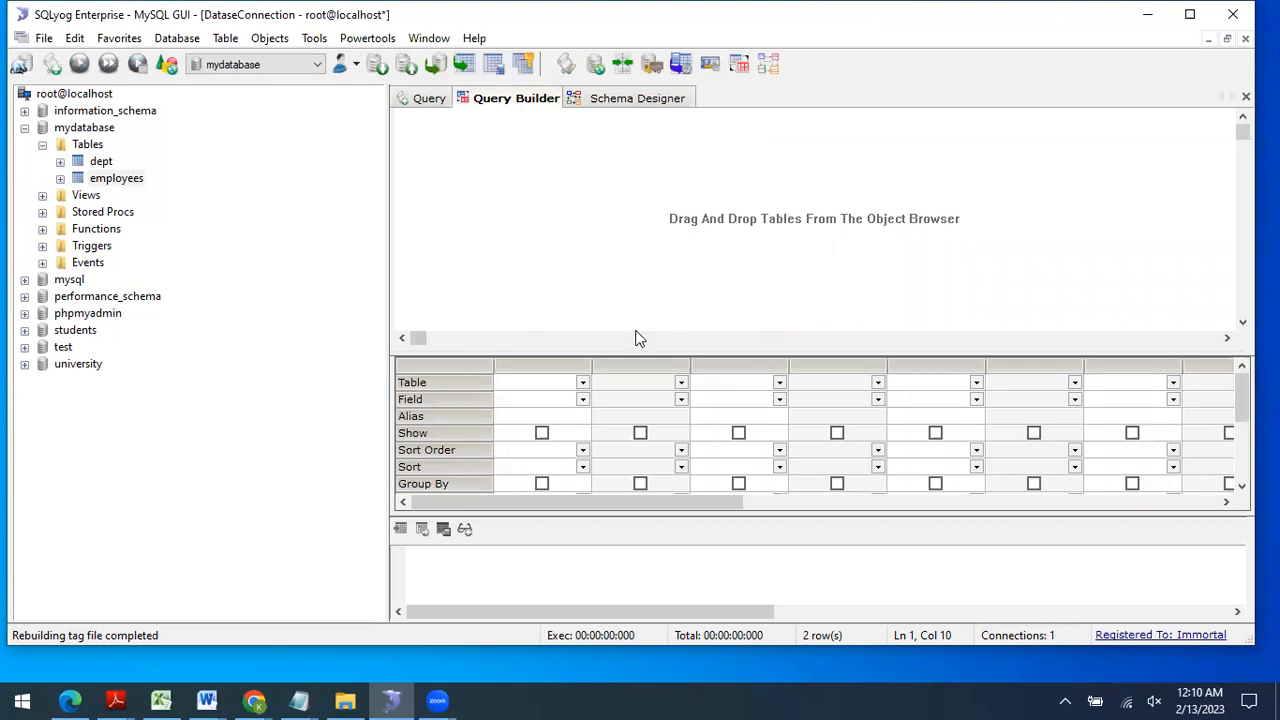
{"action": "left_click_drag", "start_coordinate": [629, 351], "coordinate": [628, 266]}
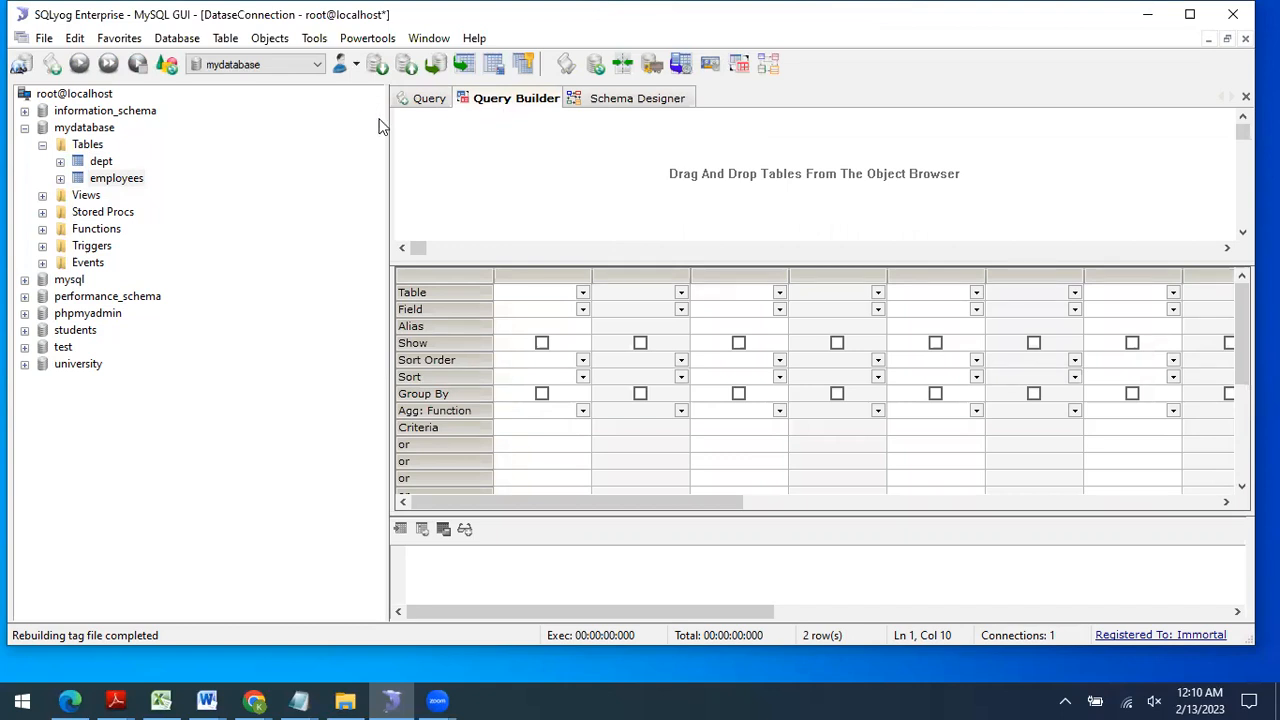
{"action": "left_click_drag", "start_coordinate": [102, 180], "coordinate": [617, 151]}
{"action": "left_click_drag", "start_coordinate": [606, 260], "coordinate": [606, 288]}
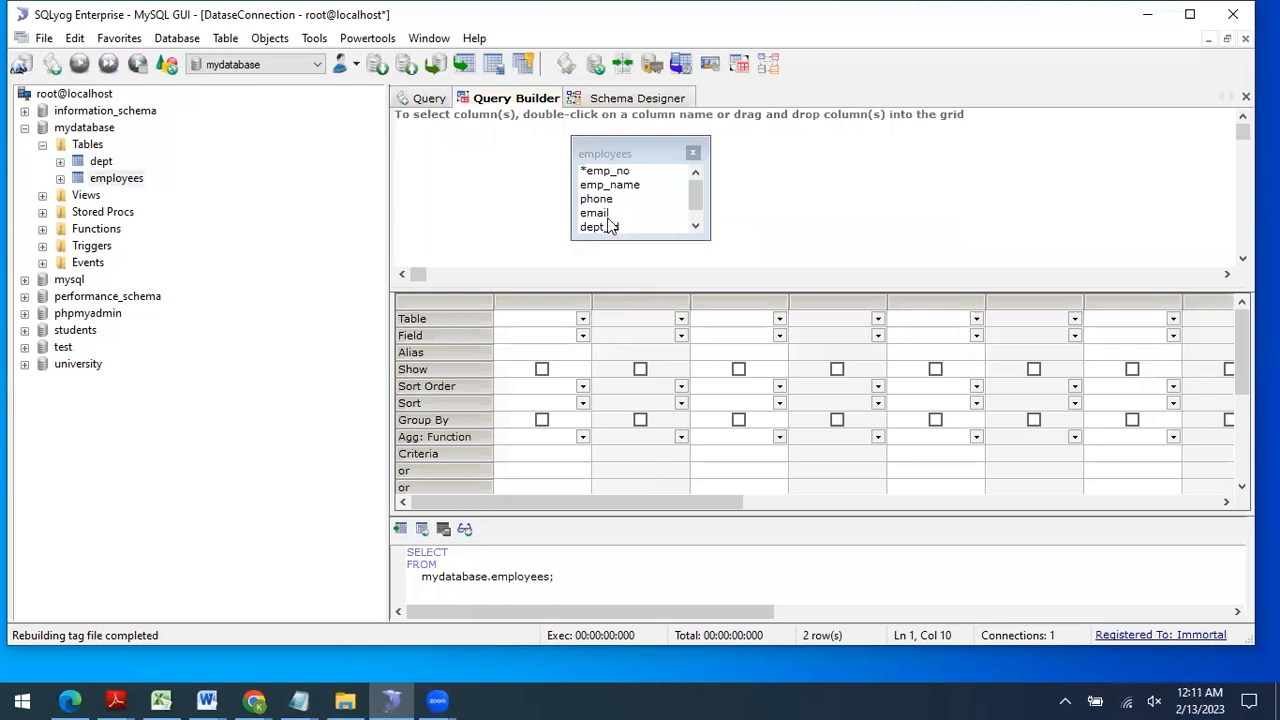
Step: Set the output columns to employees.emp_no and employees.emp_name
{"action": "left_click", "coordinate": [582, 318]}
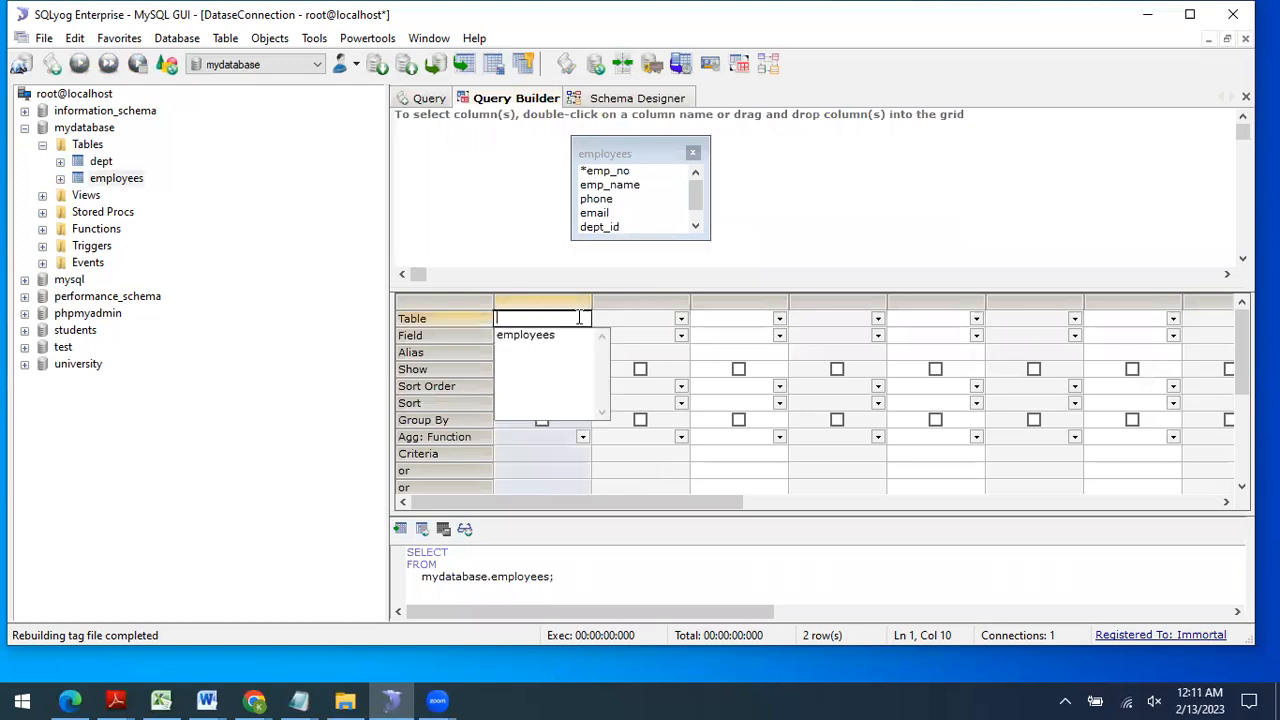
{"action": "left_click", "coordinate": [545, 336]}
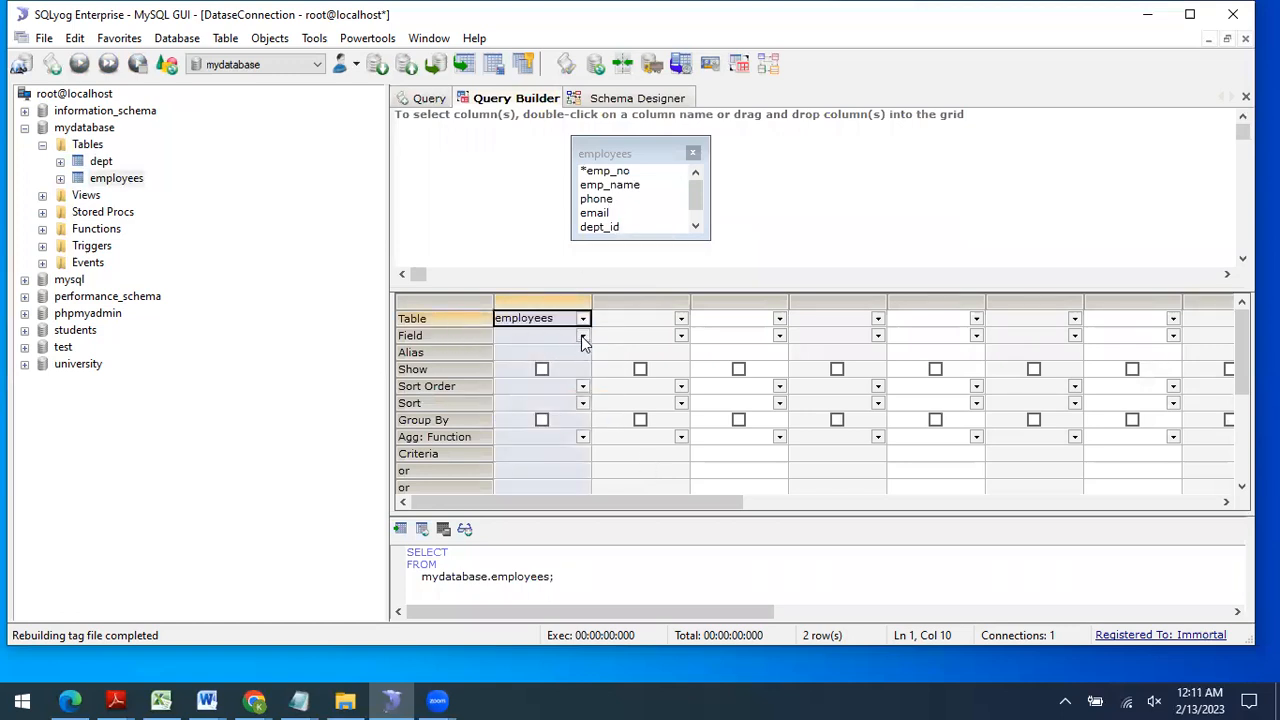
{"action": "left_click", "coordinate": [582, 336]}
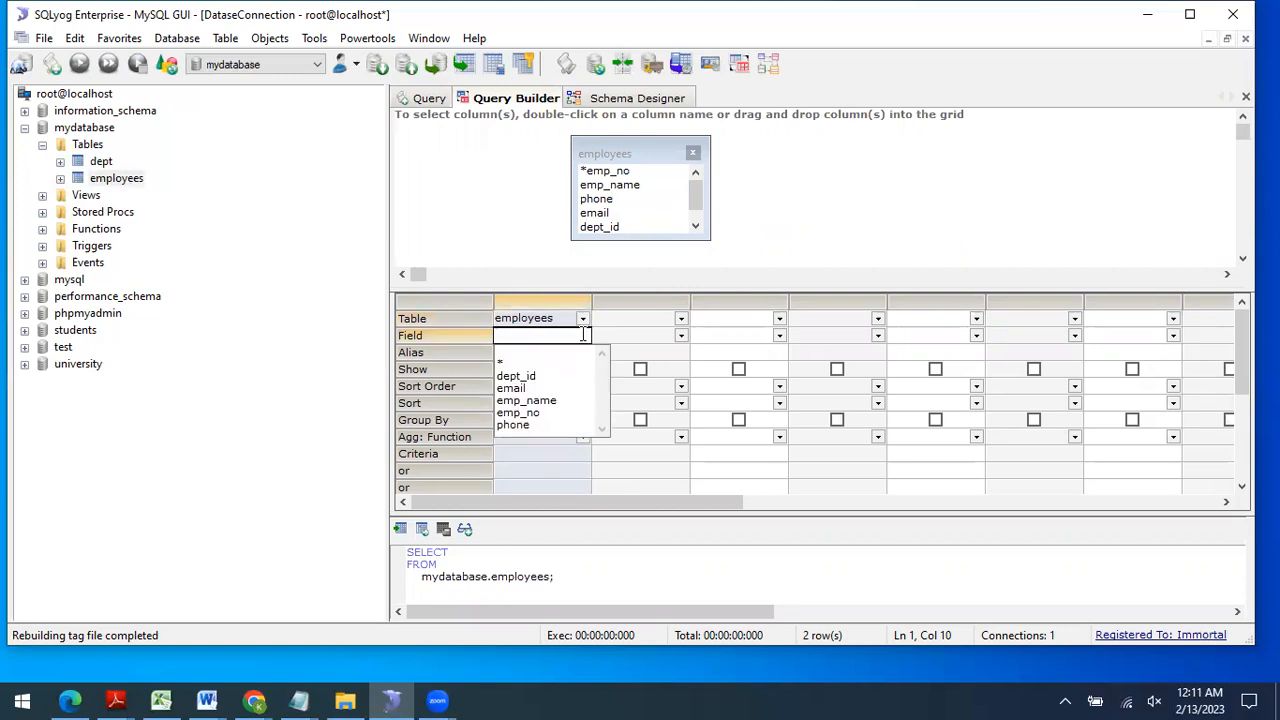
{"action": "left_click", "coordinate": [523, 414]}
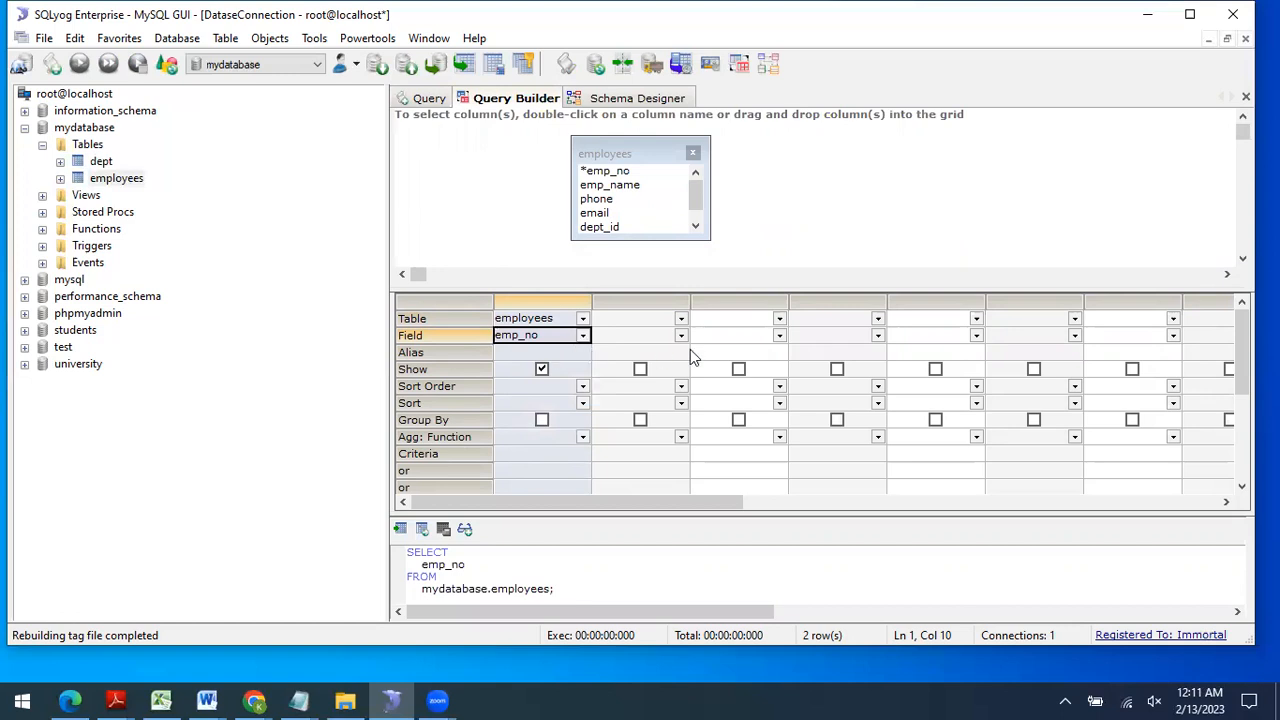
{"action": "left_click", "coordinate": [681, 335]}
{"action": "left_click", "coordinate": [681, 318]}
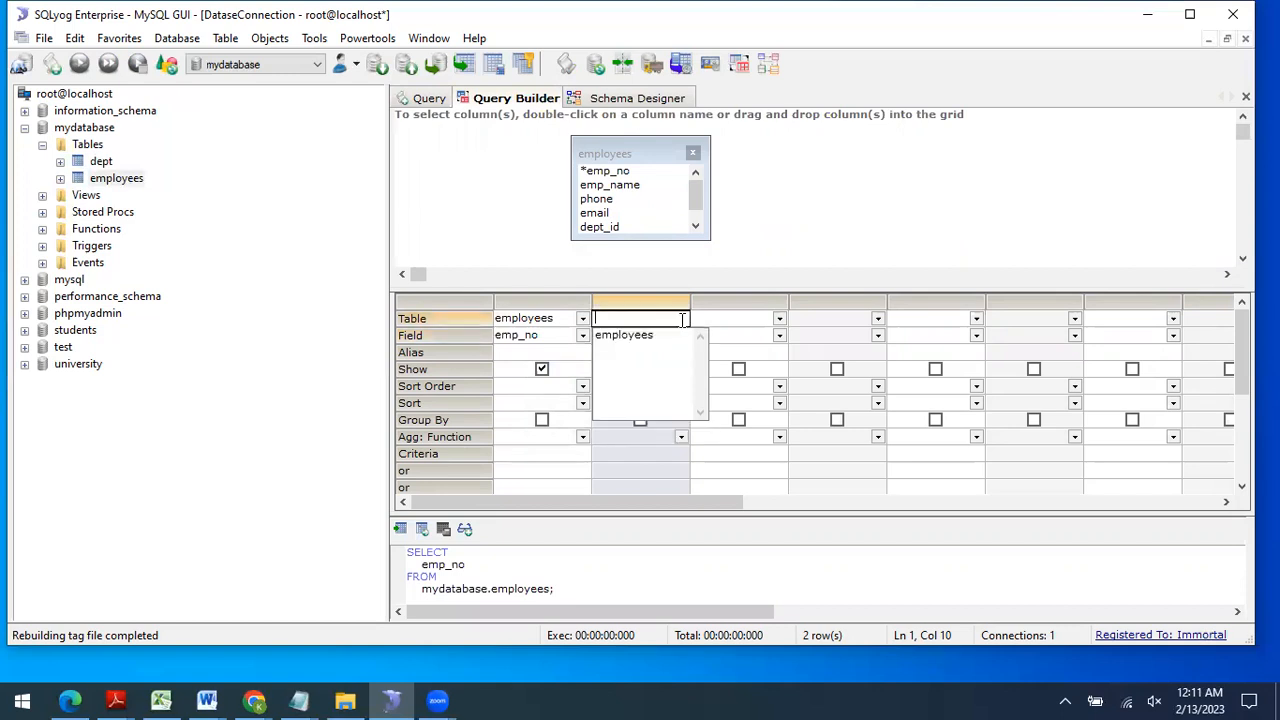
{"action": "left_click", "coordinate": [655, 337]}
{"action": "left_click", "coordinate": [681, 336]}
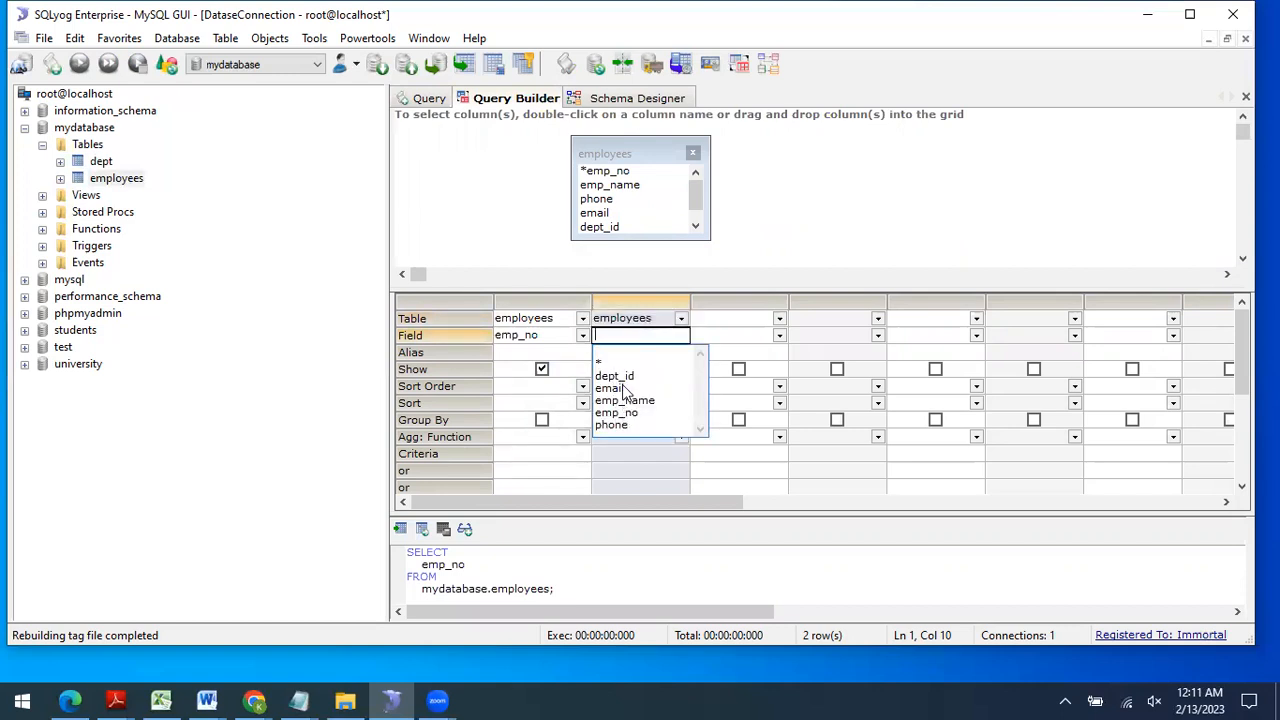
{"action": "left_click", "coordinate": [630, 401]}
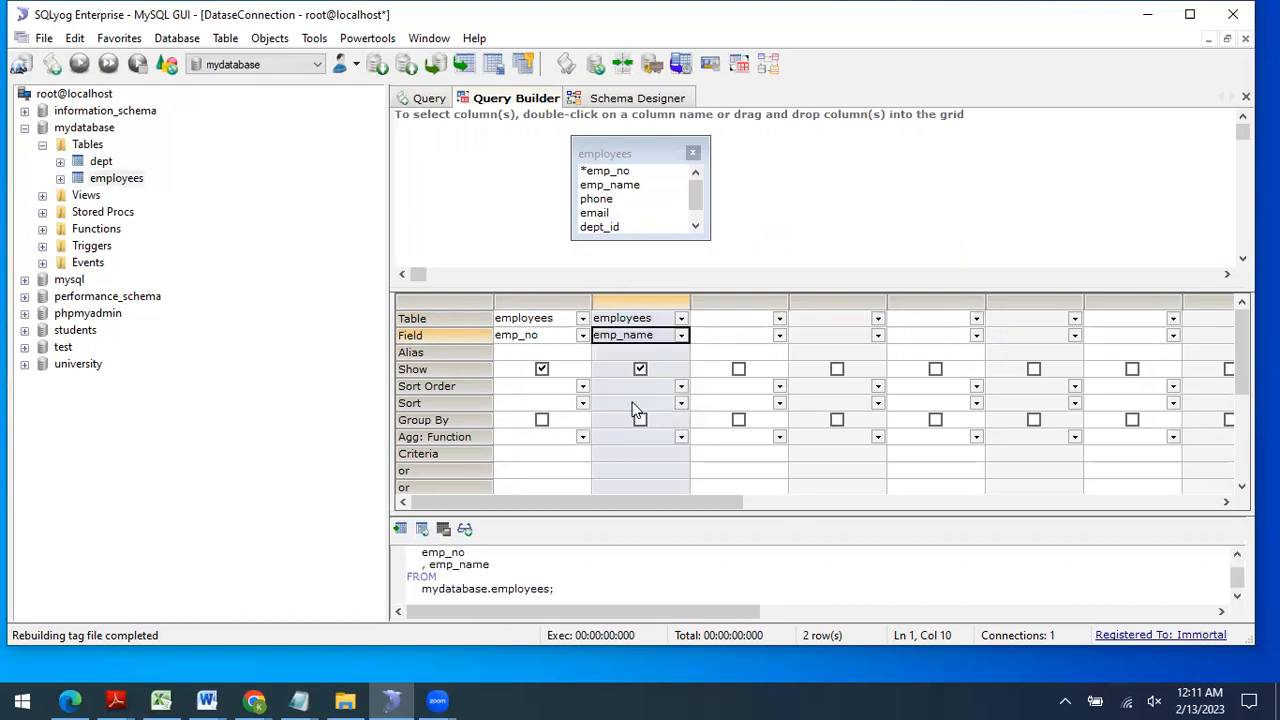
Step: Select the generated query SELECT emp_no, emp_name FROM mydatabase.employees
{"action": "left_click_drag", "start_coordinate": [552, 518], "coordinate": [560, 459]}
{"action": "left_click_drag", "start_coordinate": [409, 494], "coordinate": [419, 522]}
{"action": "left_click", "coordinate": [462, 504]}
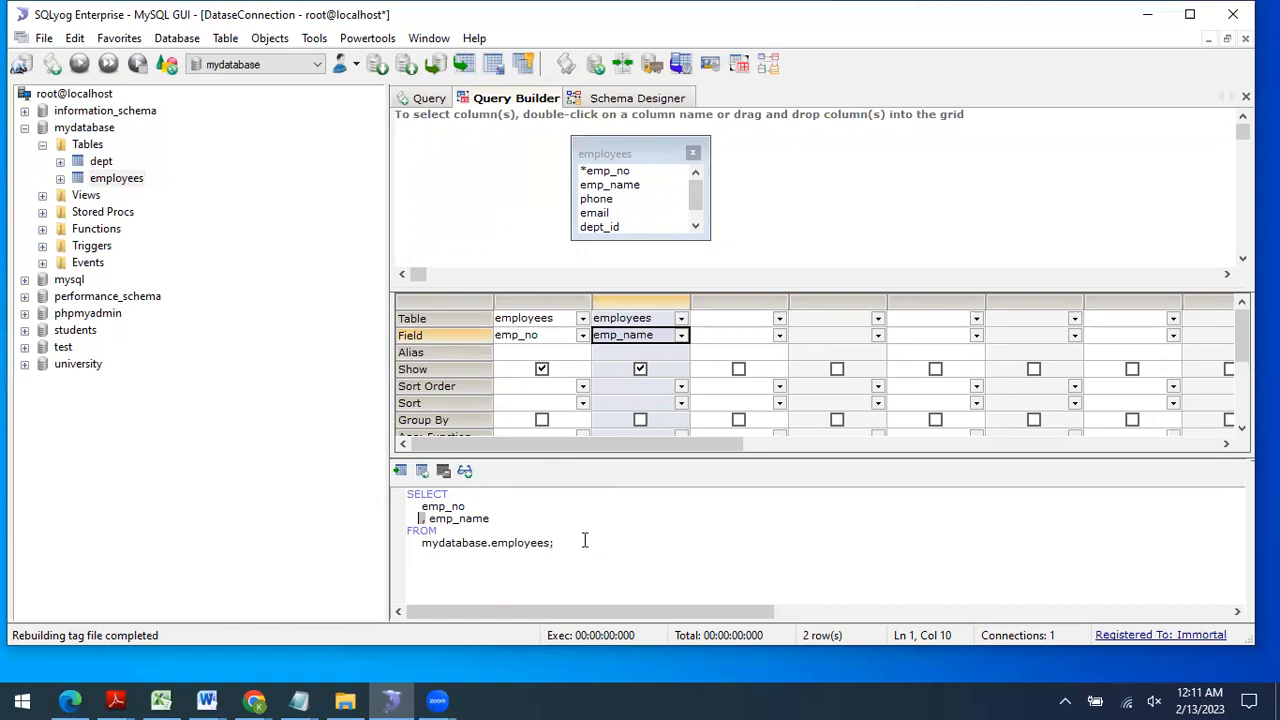
{"action": "left_click_drag", "start_coordinate": [583, 541], "coordinate": [408, 500]}
{"action": "key", "text": "ctrl+c"}
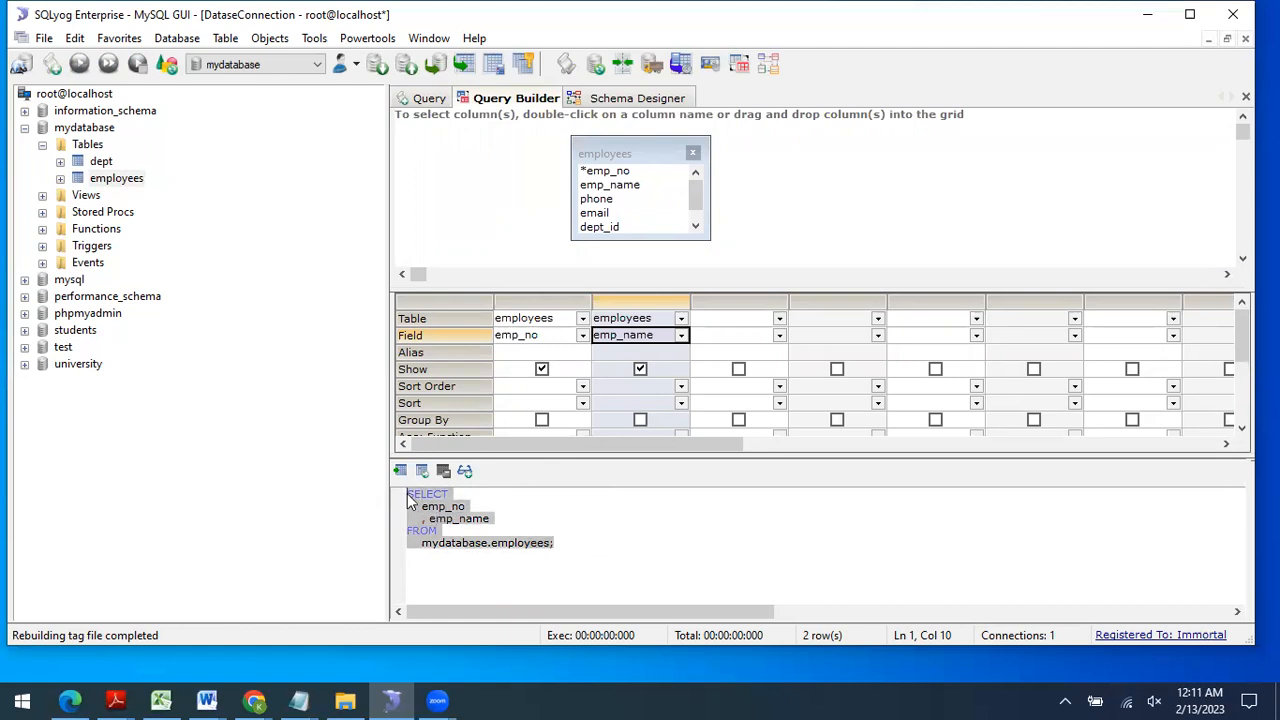
Step: Paste the generated emp_no/emp_name query into the Query tab and execute it, returning 2 rows
{"action": "left_click", "coordinate": [428, 99]}
{"action": "key", "text": "ctrl+a"}
{"action": "key", "text": "ctrl+v"}
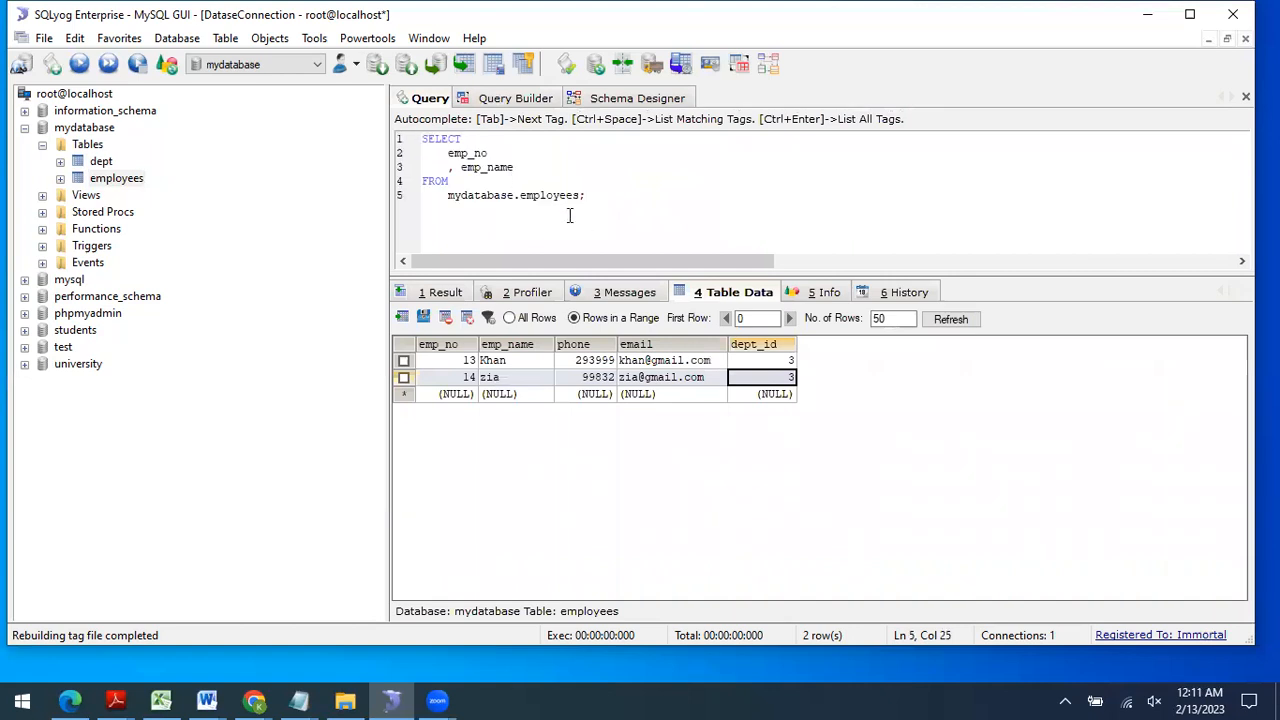
{"action": "left_click", "coordinate": [81, 66]}
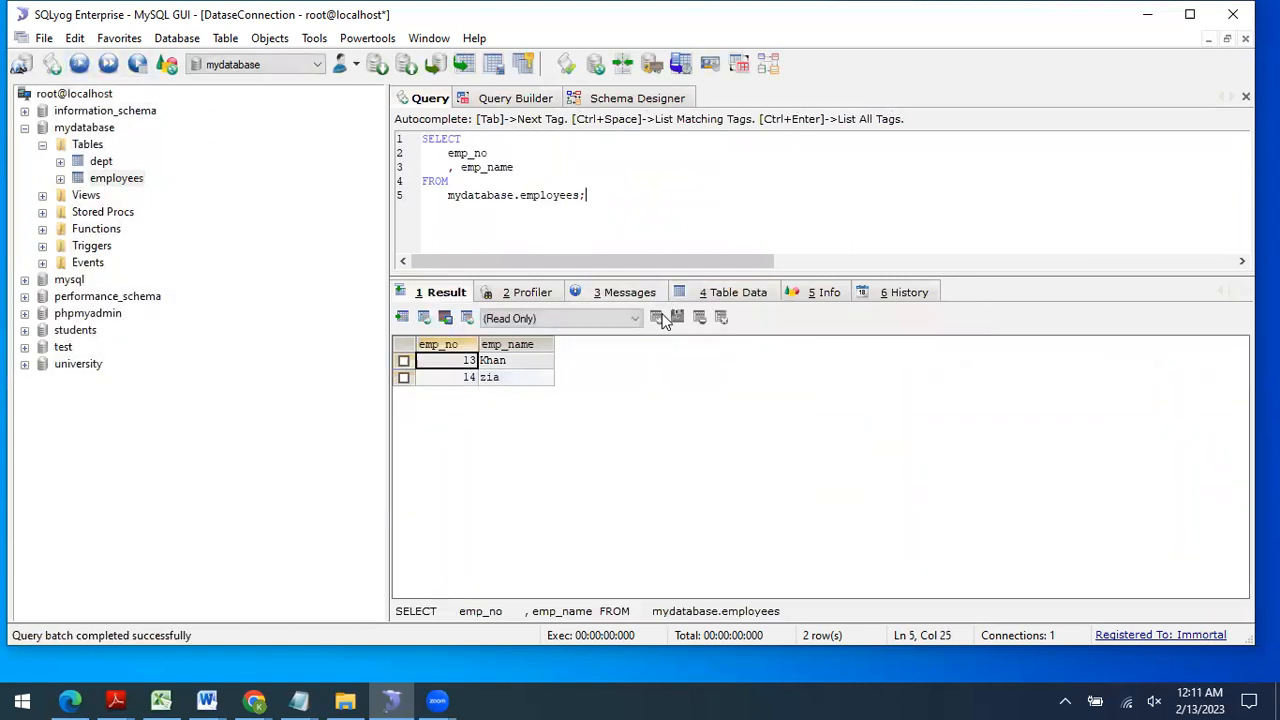
{"action": "left_click", "coordinate": [518, 97]}
{"action": "left_click_drag", "start_coordinate": [718, 455], "coordinate": [718, 506]}
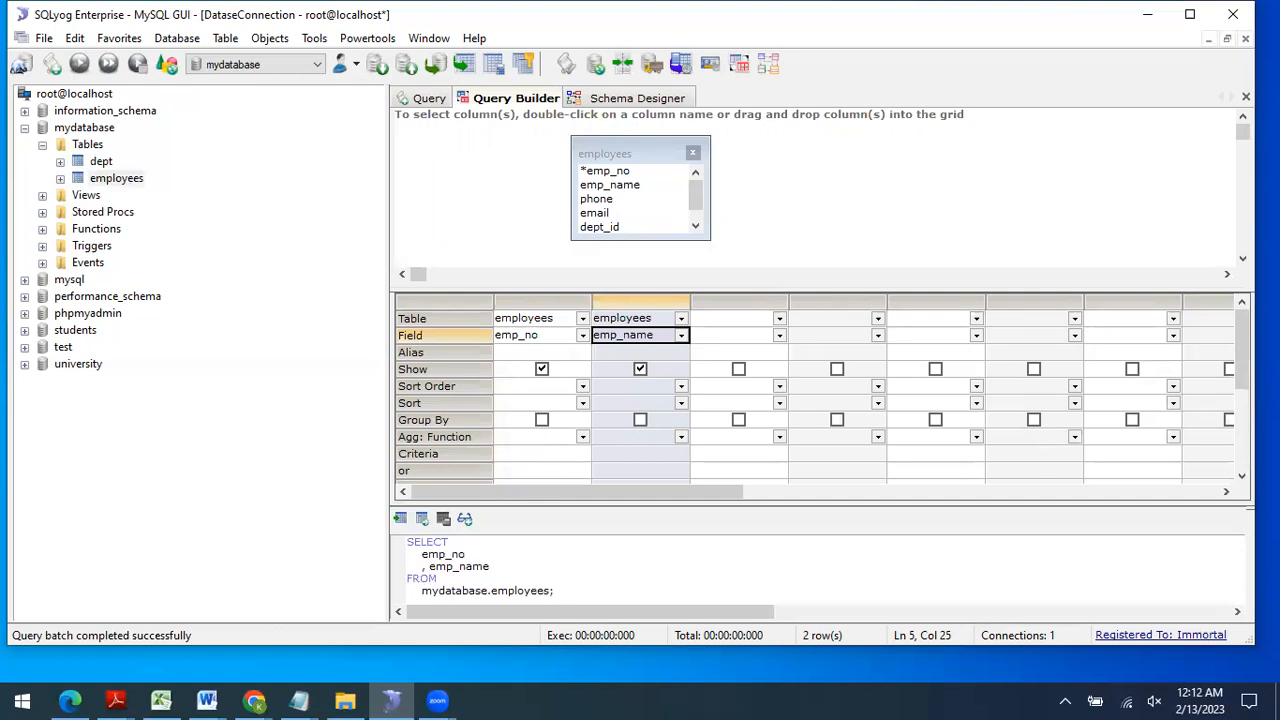
Step: Enter =13 as the Criteria for emp_no, adding WHERE (emp_no =13)
{"action": "left_click_drag", "start_coordinate": [1242, 350], "coordinate": [1242, 378]}
{"action": "left_click", "coordinate": [563, 427]}
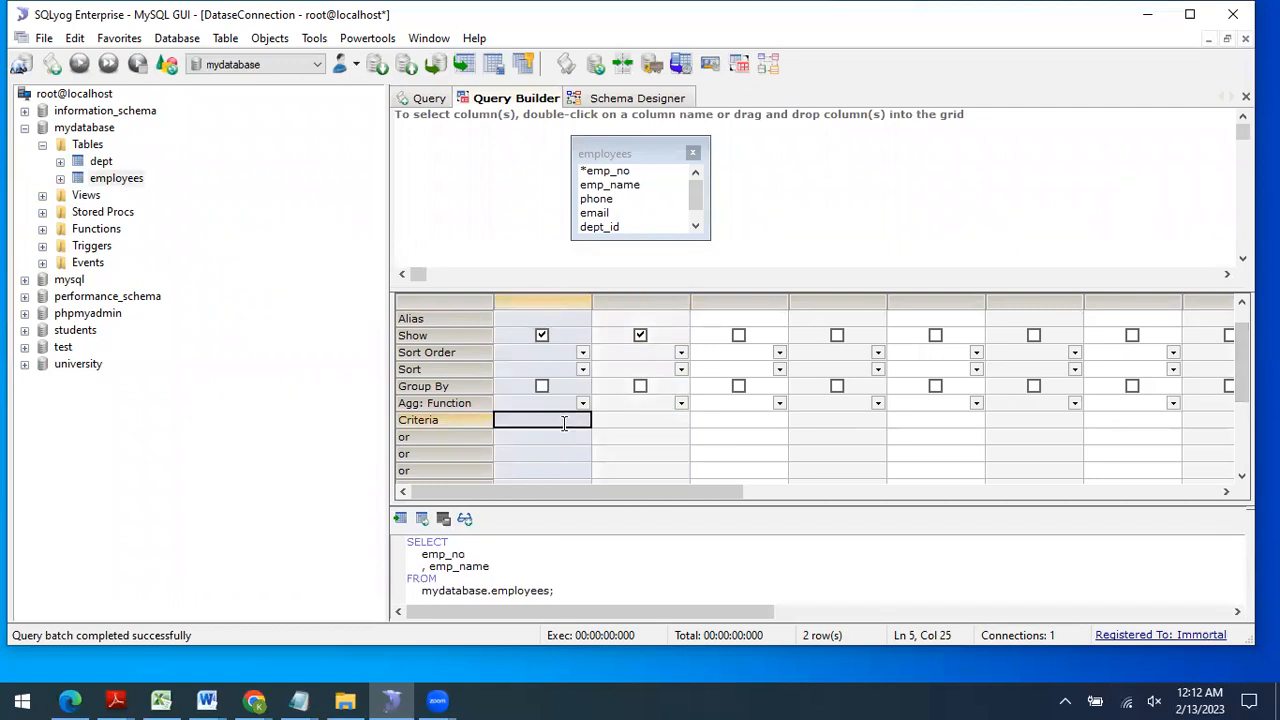
{"action": "type", "text": "=13"}
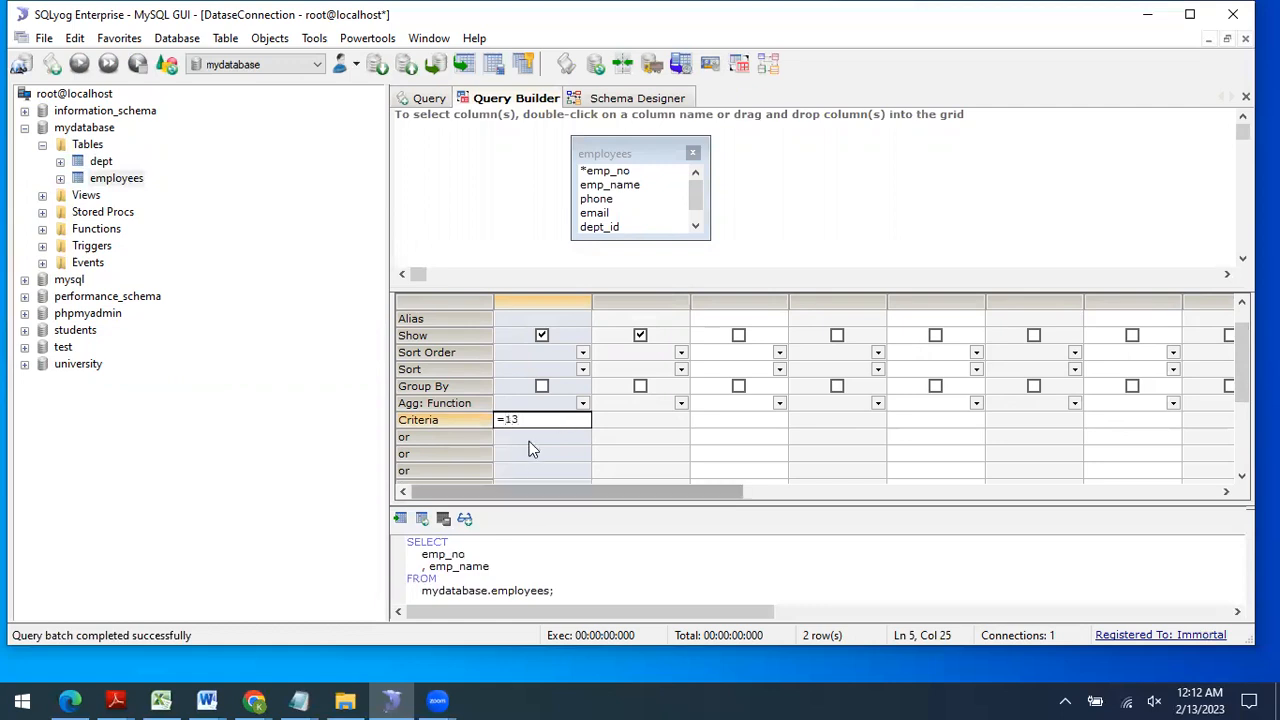
{"action": "left_click", "coordinate": [529, 440]}
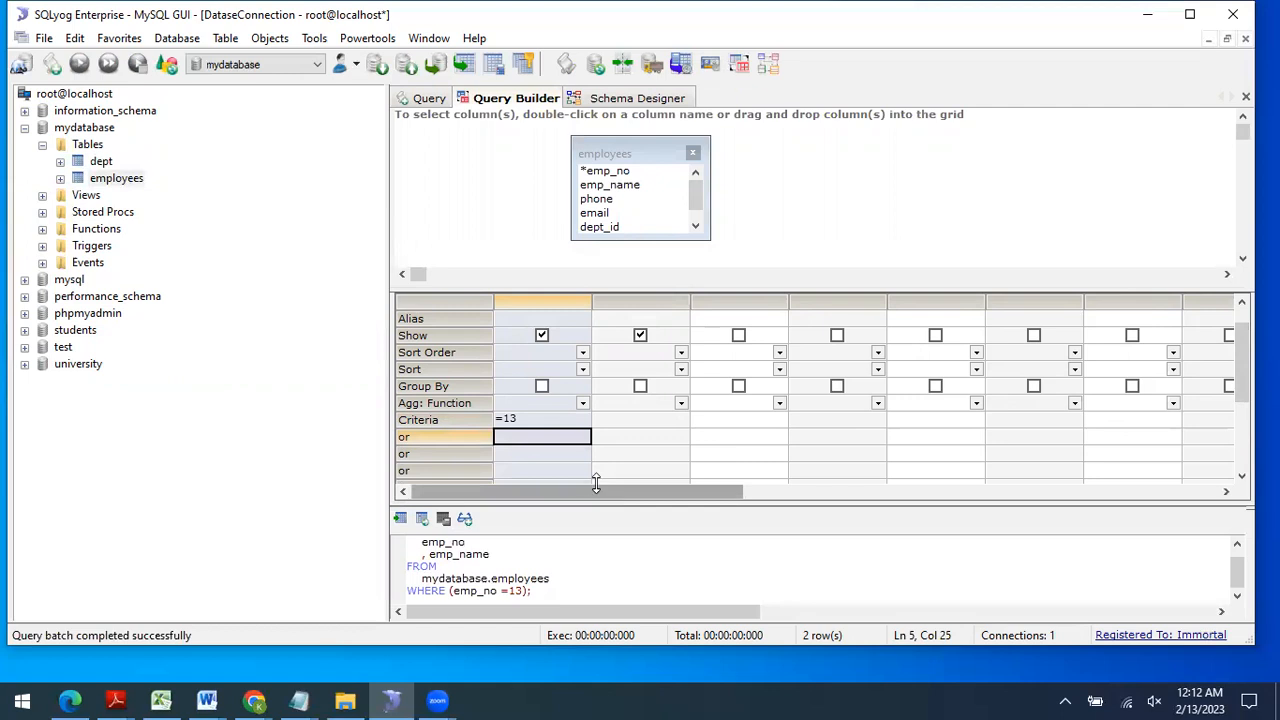
Step: Copy the filtered SQL into the Query tab and execute it, returning only employee 13
{"action": "left_click_drag", "start_coordinate": [521, 503], "coordinate": [521, 466]}
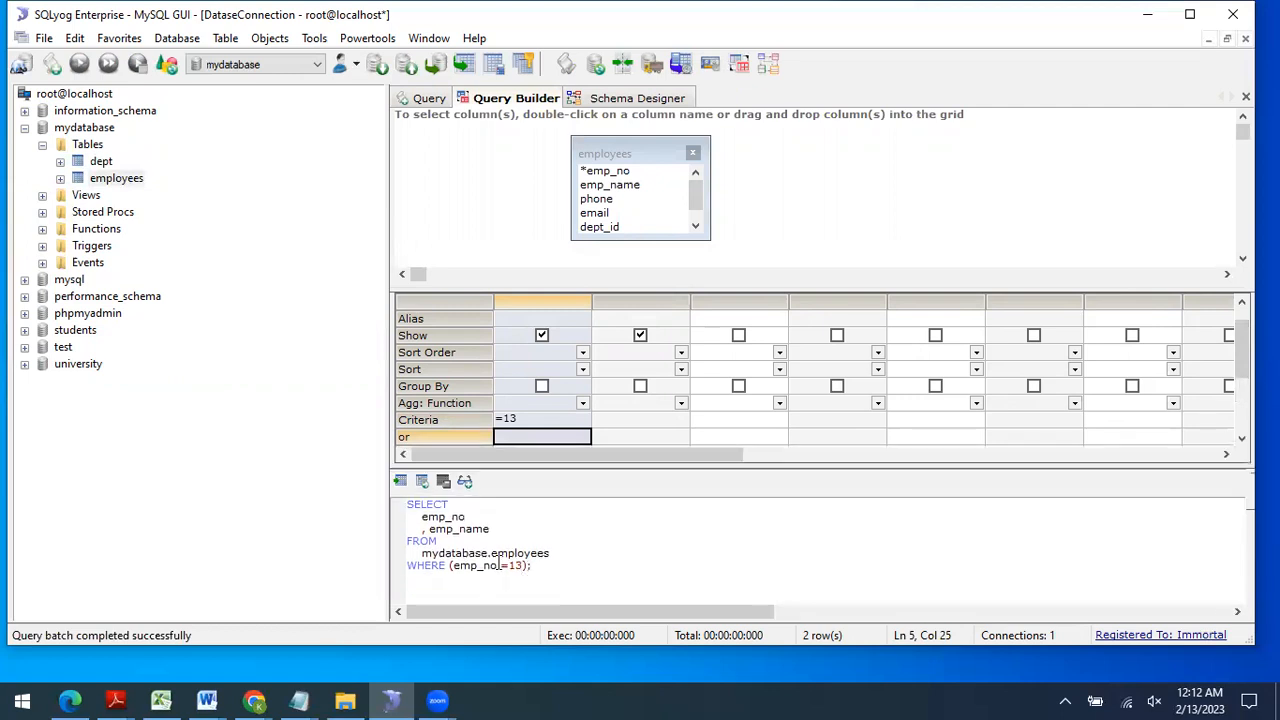
{"action": "key", "text": "ctrl+a"}
{"action": "key", "text": "ctrl+c"}
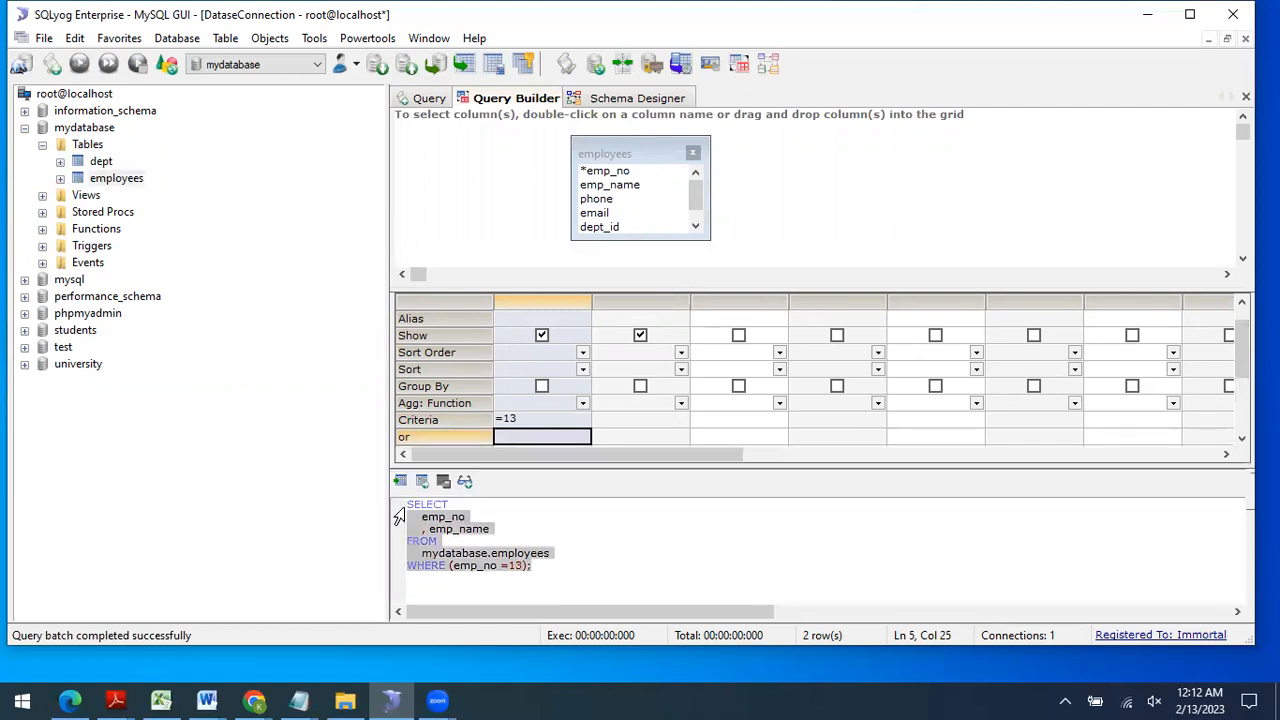
{"action": "left_click", "coordinate": [404, 508]}
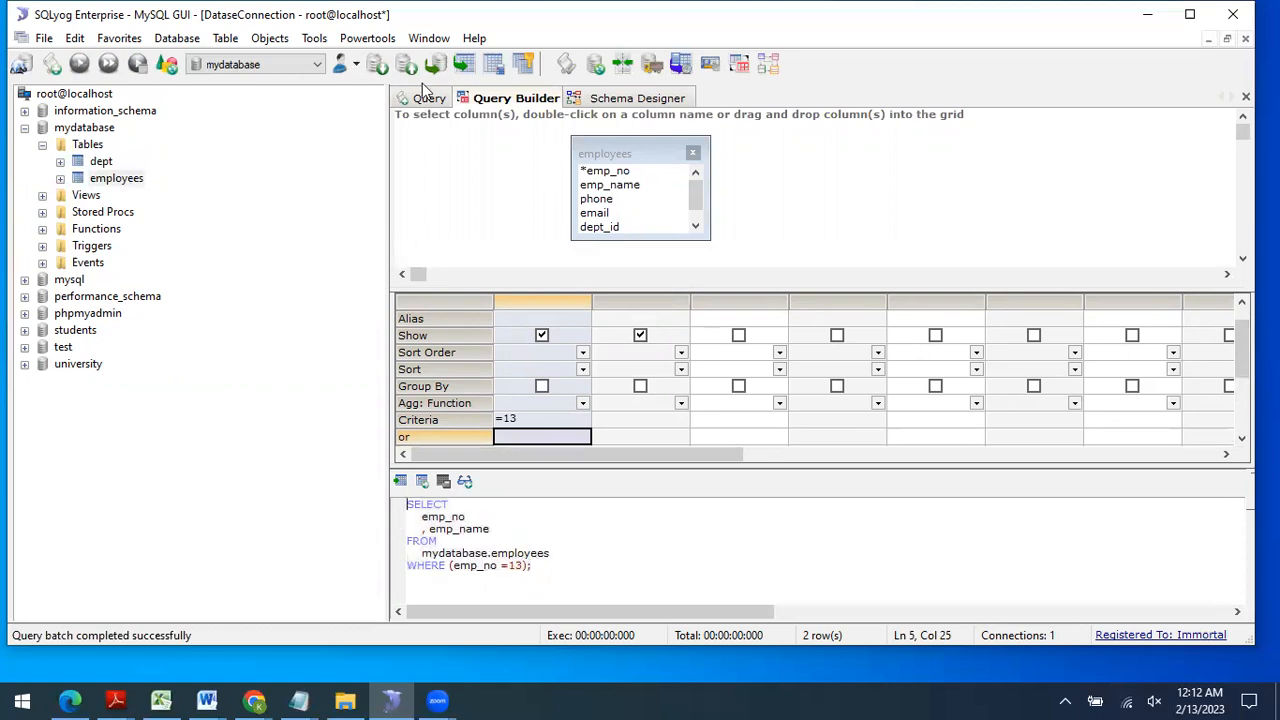
{"action": "left_click", "coordinate": [429, 98]}
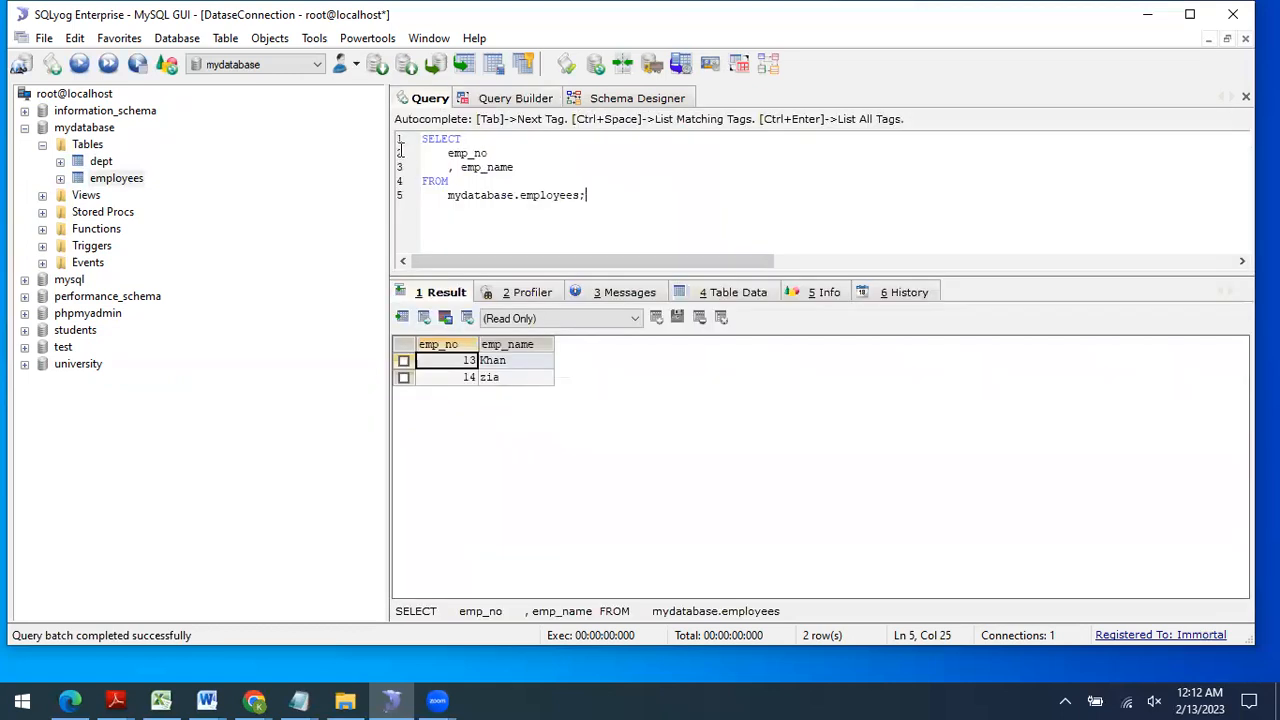
{"action": "key", "text": "ctrl+a"}
{"action": "key", "text": "ctrl+v"}
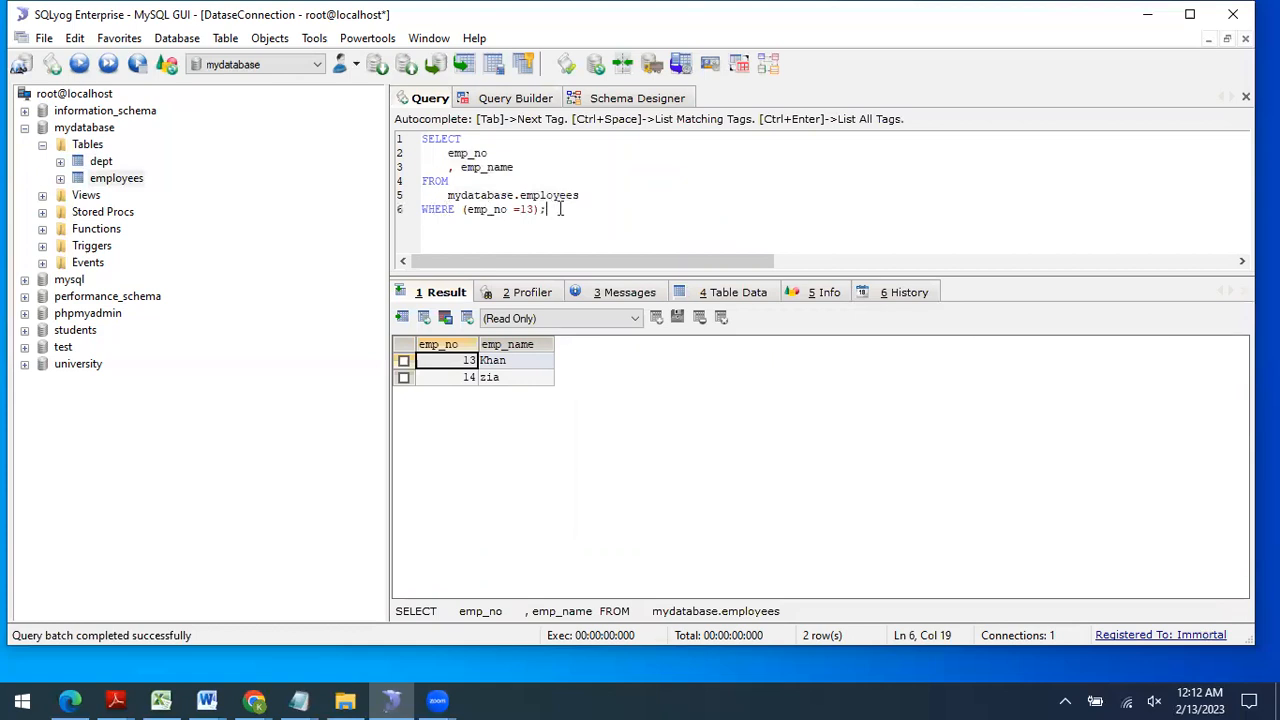
{"action": "left_click", "coordinate": [79, 64]}
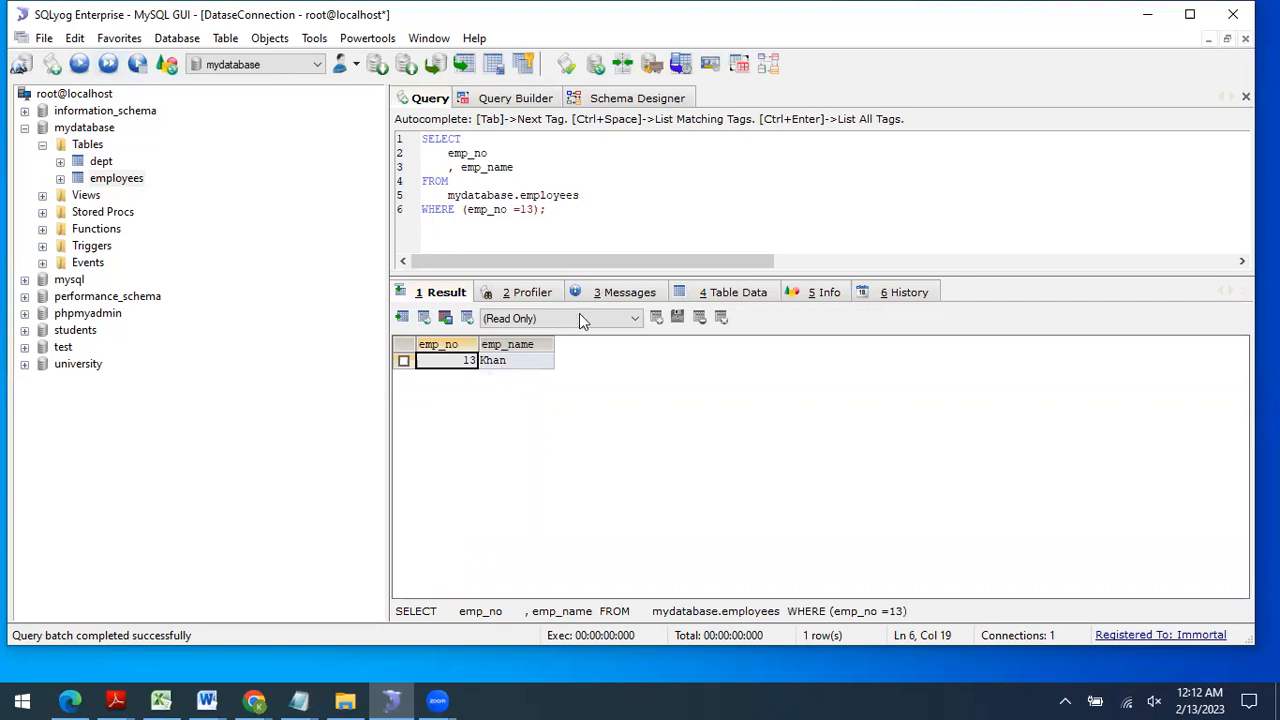
{"action": "left_click", "coordinate": [545, 99]}
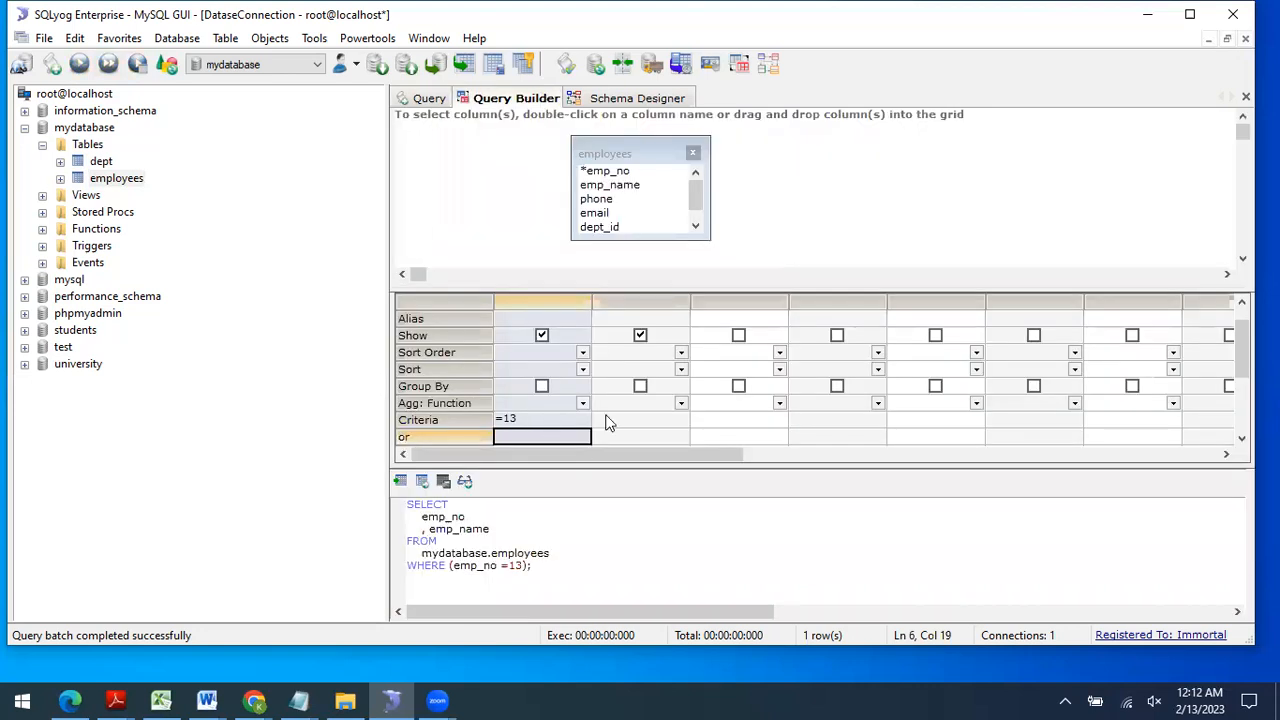
Step: Add the Criteria like 'K%' on emp_name alongside emp_no =13
{"action": "left_click", "coordinate": [429, 100]}
{"action": "left_click", "coordinate": [634, 420]}
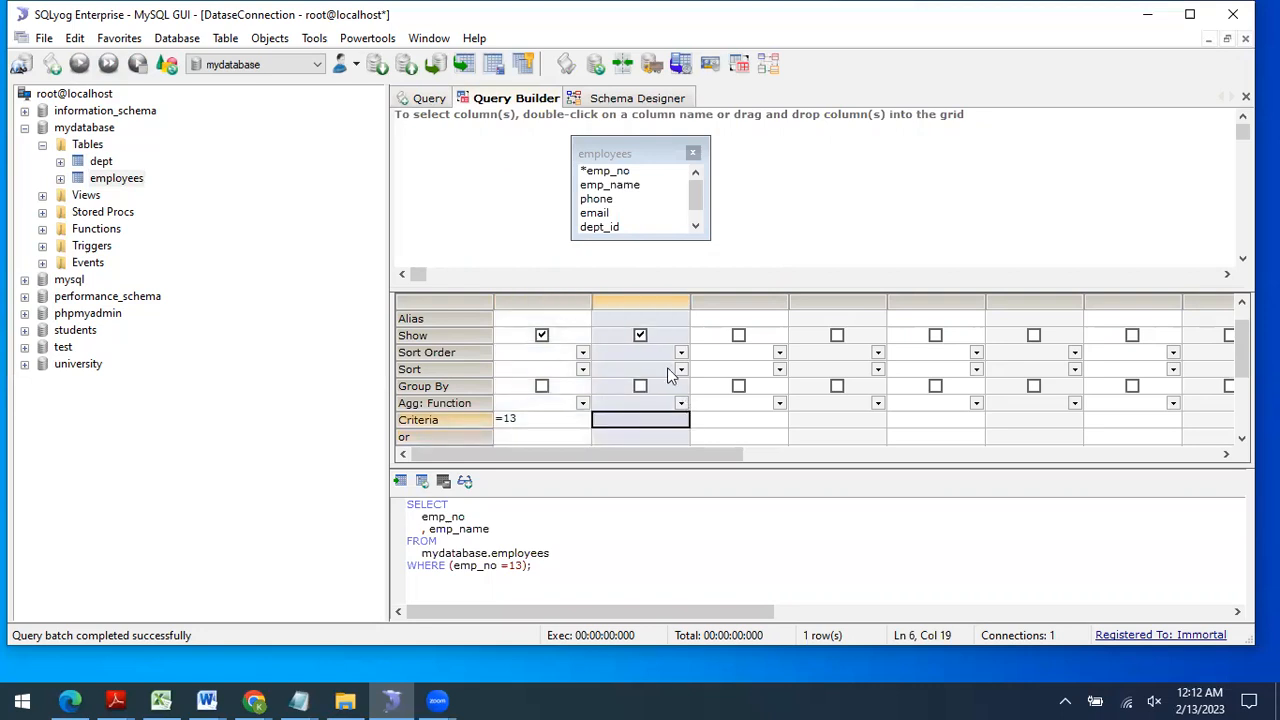
{"action": "scroll", "coordinate": [632, 338], "scroll_direction": "up", "scroll_amount": 1}
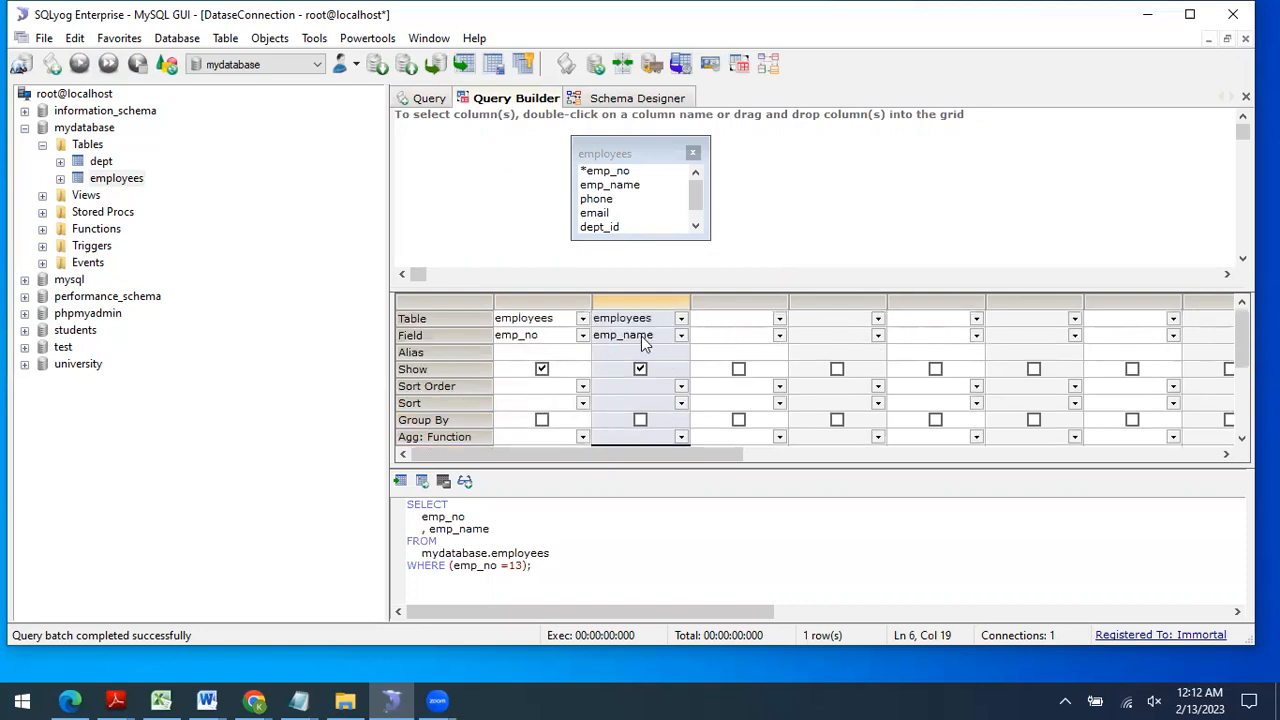
{"action": "scroll", "coordinate": [641, 336], "scroll_direction": "down", "scroll_amount": 2}
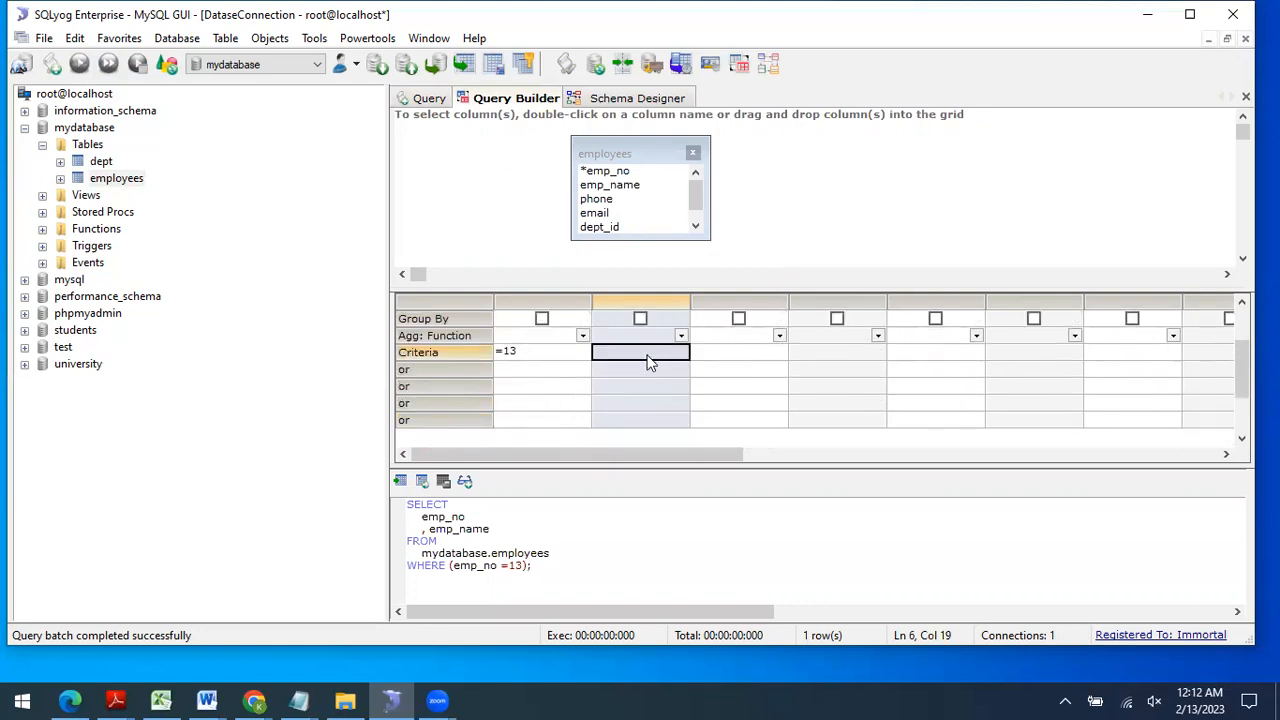
{"action": "left_click", "coordinate": [647, 357]}
{"action": "type", "text": "like 'K%'"}
Step: Paste the LIKE 'K%' query into the Query tab and execute it, still returning employee 13
{"action": "left_click_drag", "start_coordinate": [560, 576], "coordinate": [403, 508]}
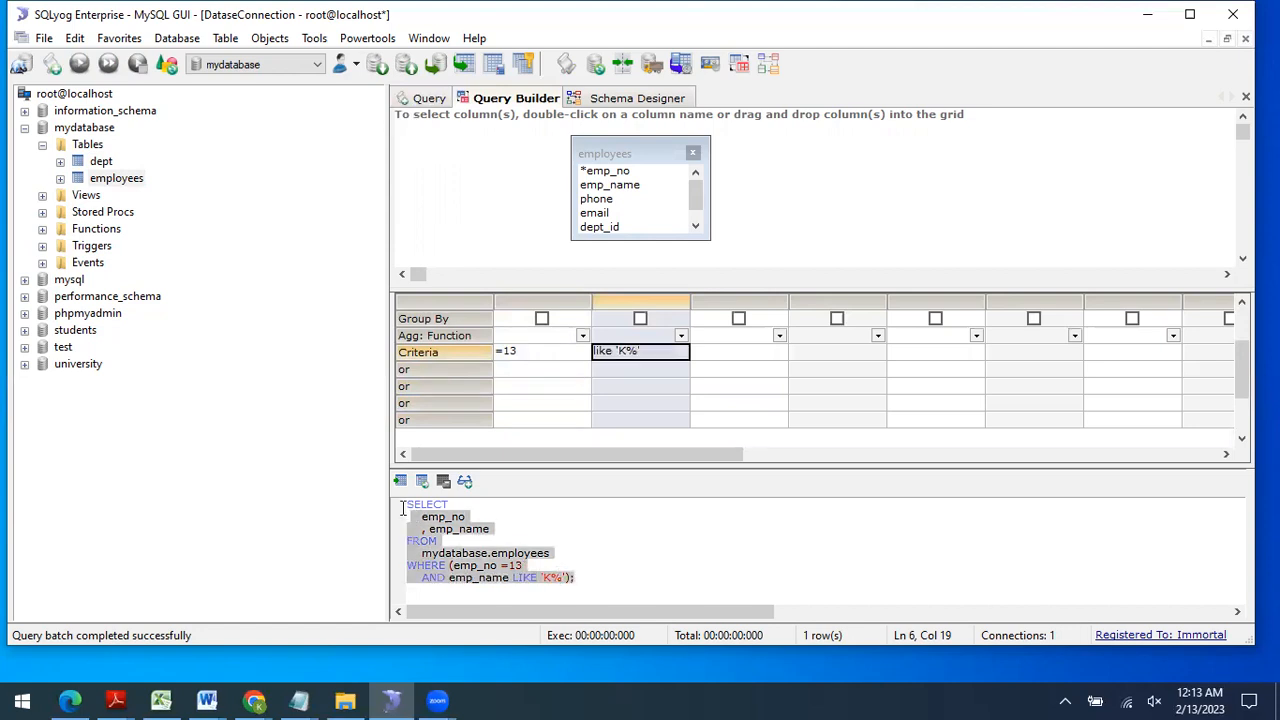
{"action": "left_click", "coordinate": [404, 508]}
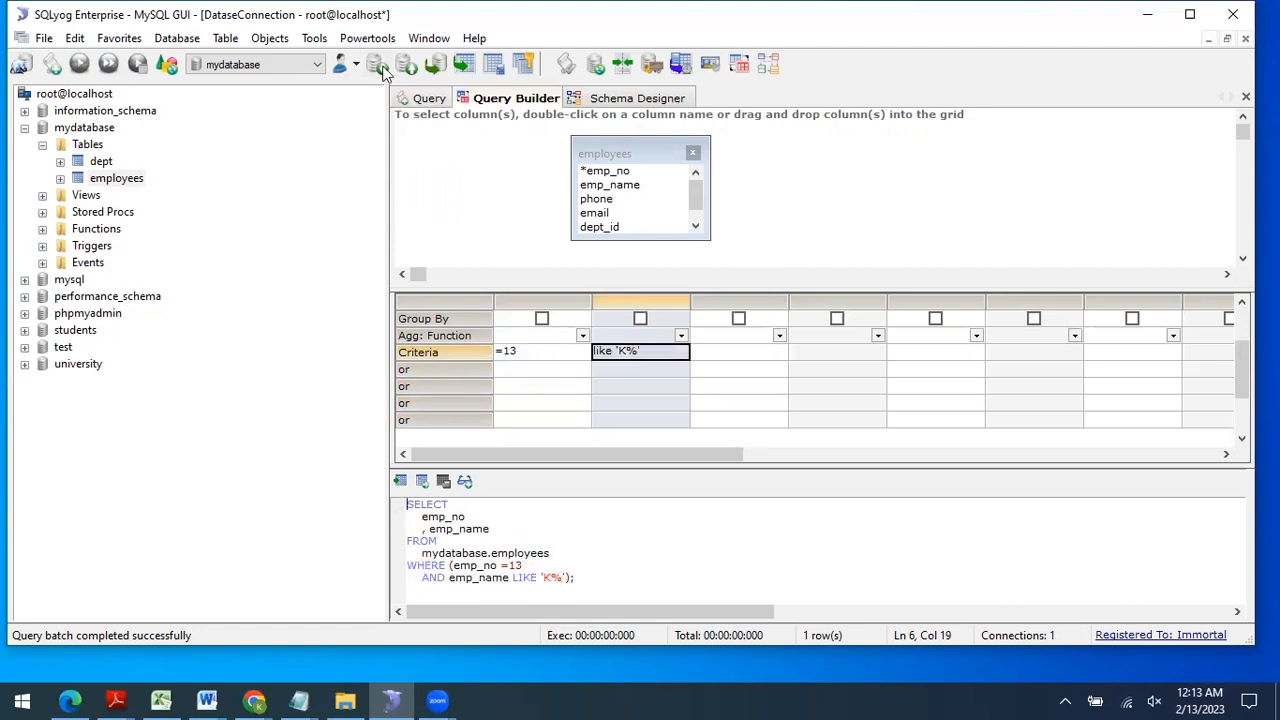
{"action": "left_click", "coordinate": [424, 98]}
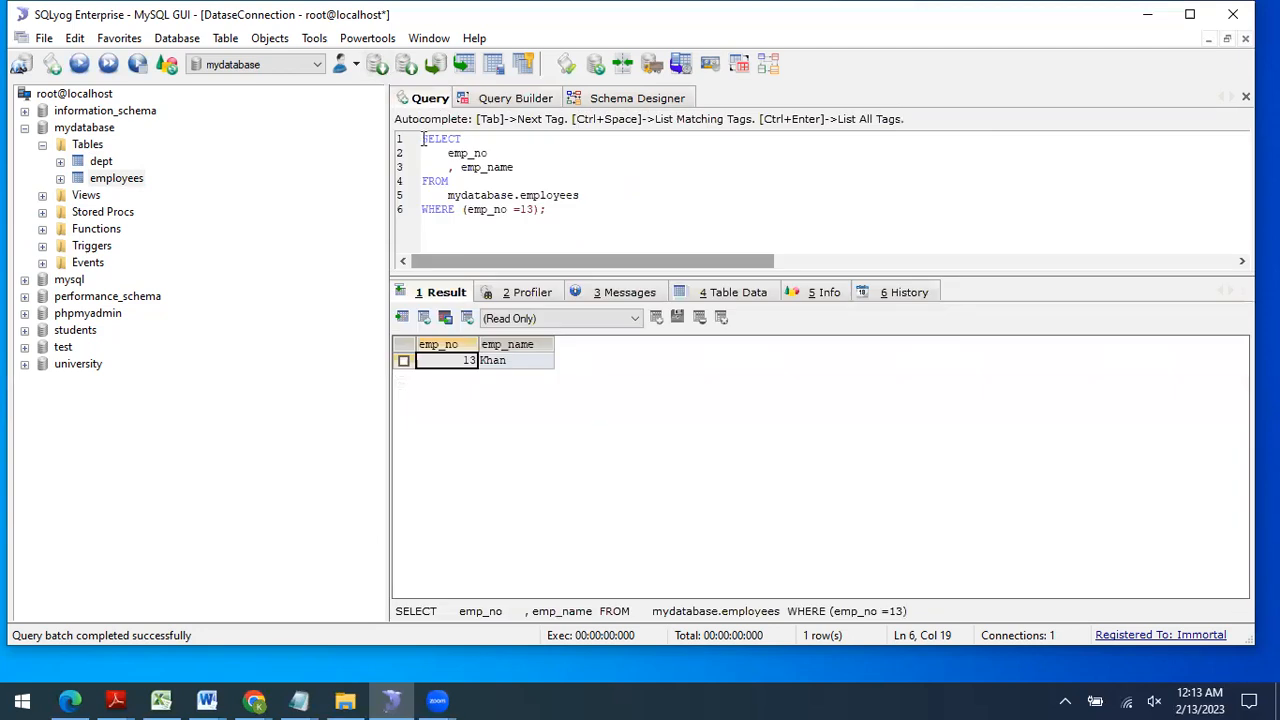
{"action": "key", "text": "ctrl+a"}
{"action": "type", "text": "SELECT     emp_no     , emp_name FROM     mydatabase.employees WHERE (emp_no =13     AND emp_name LIKE 'K%');"}
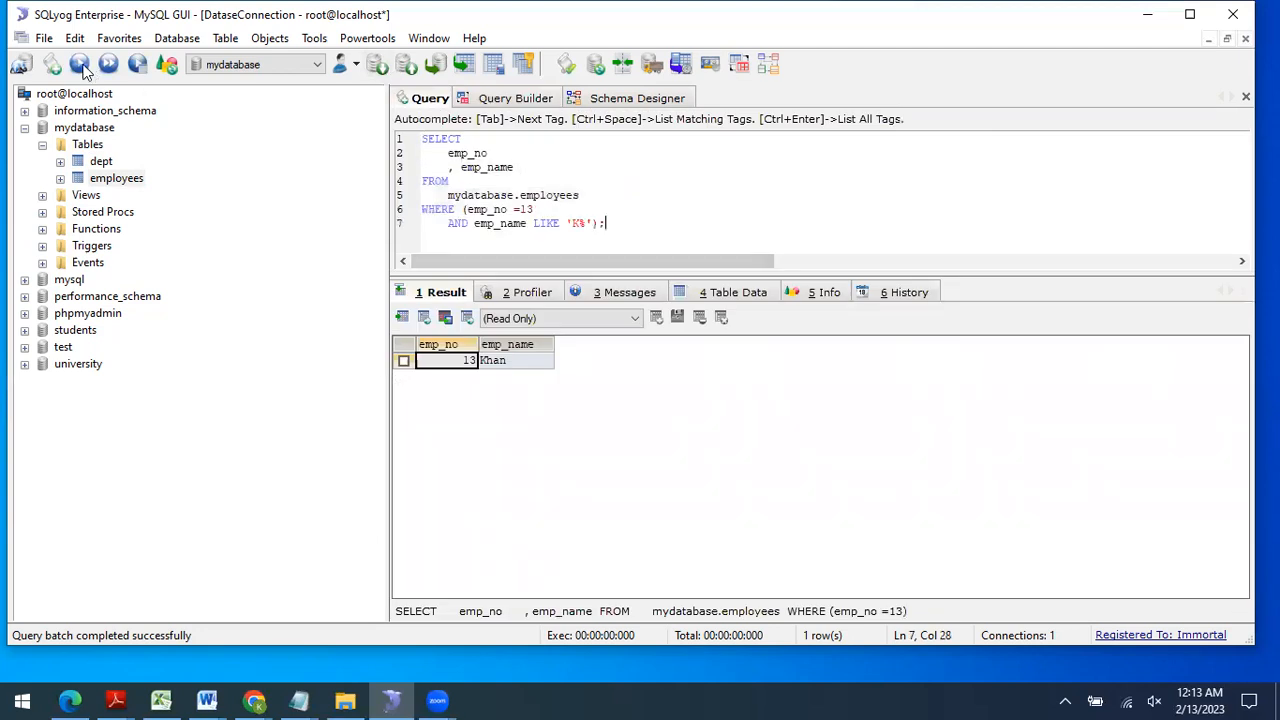
{"action": "left_click", "coordinate": [82, 64]}
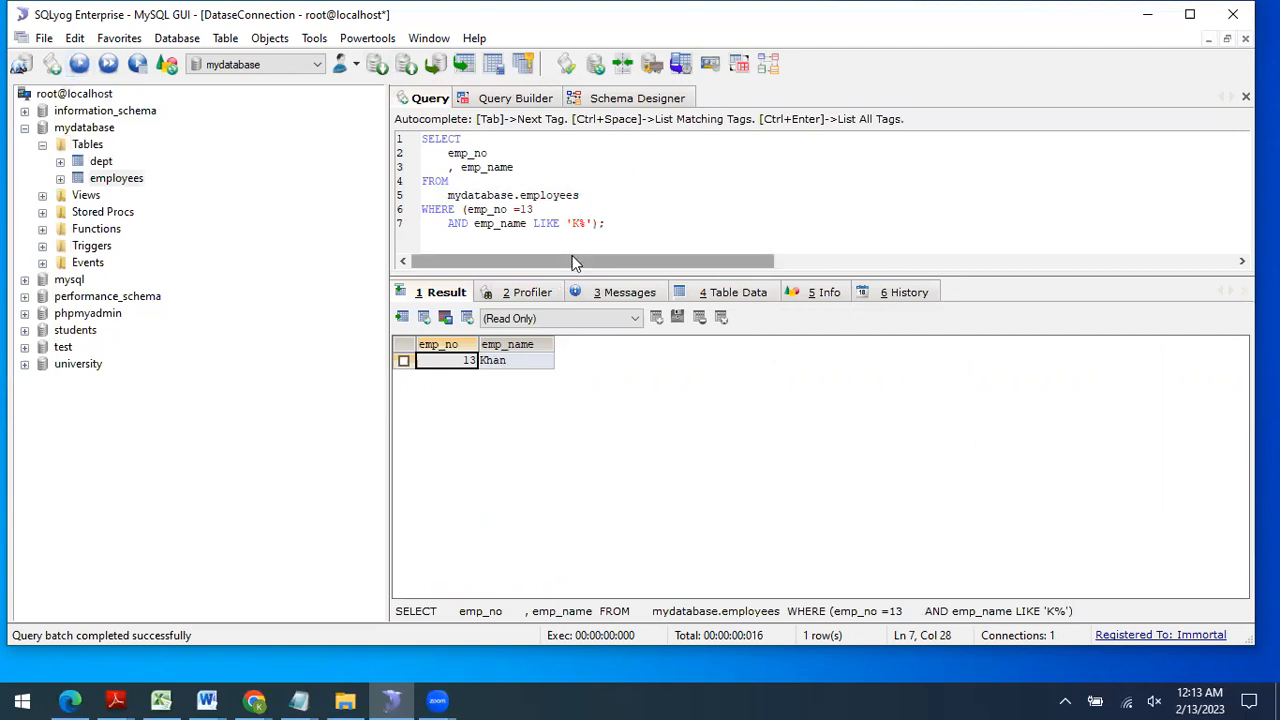
{"action": "left_click", "coordinate": [526, 104]}
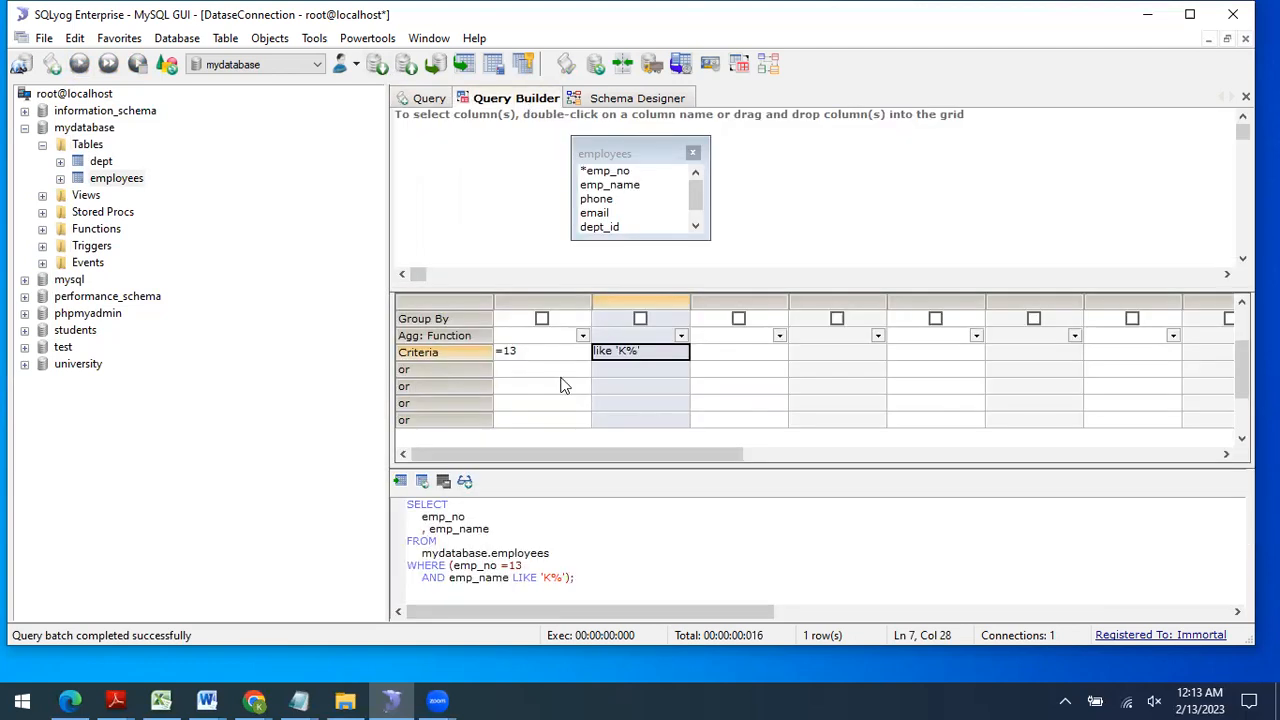
Step: Delete the emp_name like 'K%' criteria and add =14 in emp_no's 'or' row
{"action": "left_click", "coordinate": [404, 372]}
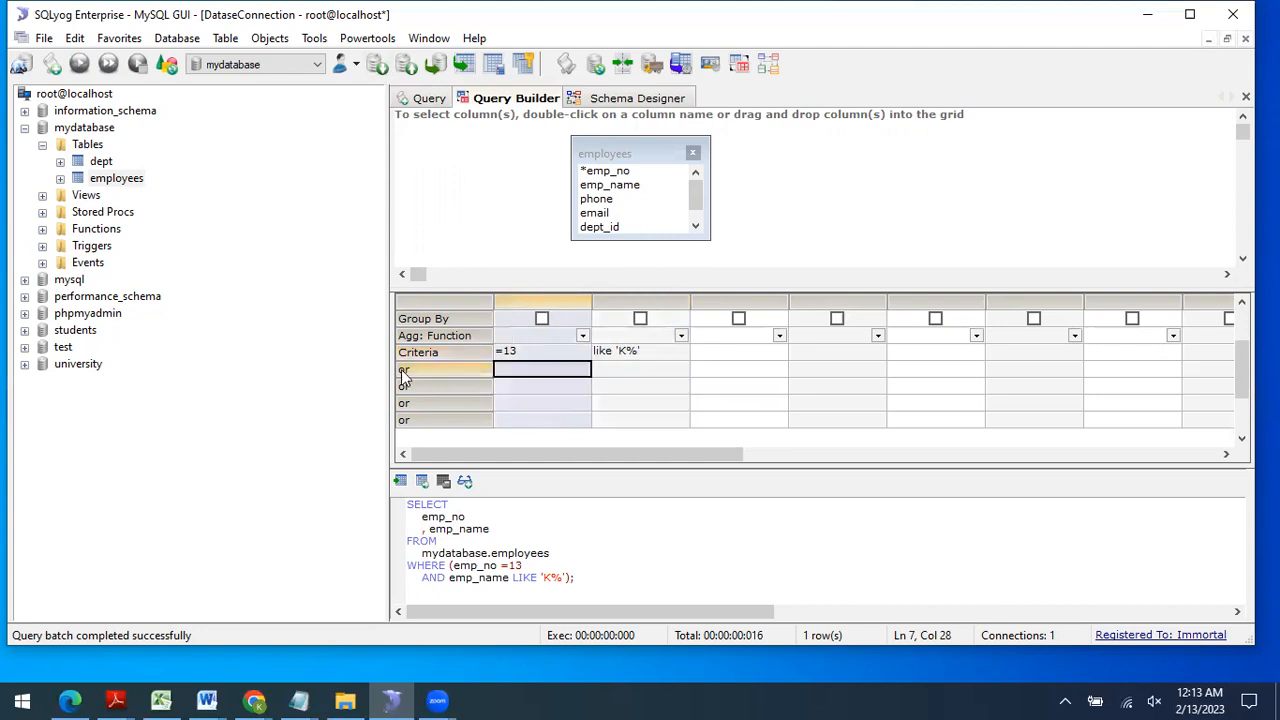
{"action": "left_click", "coordinate": [551, 351]}
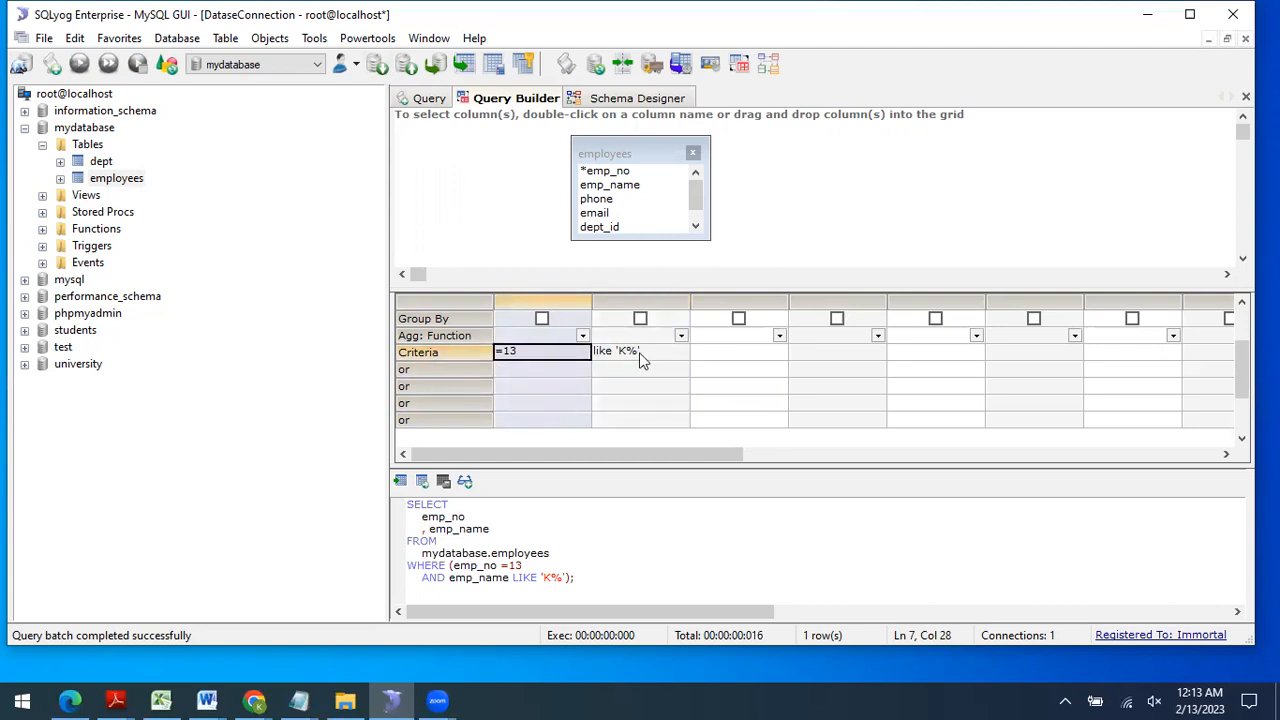
{"action": "left_click", "coordinate": [652, 351]}
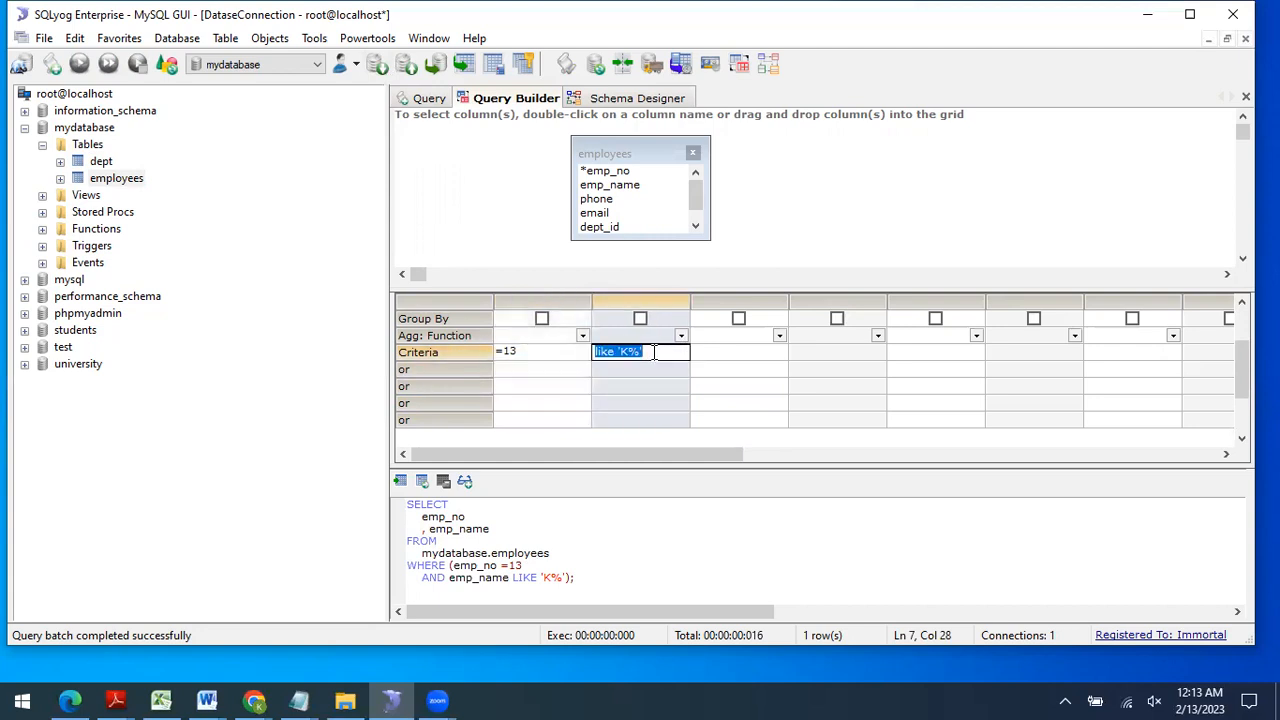
{"action": "key", "text": "Delete"}
{"action": "left_click", "coordinate": [518, 368]}
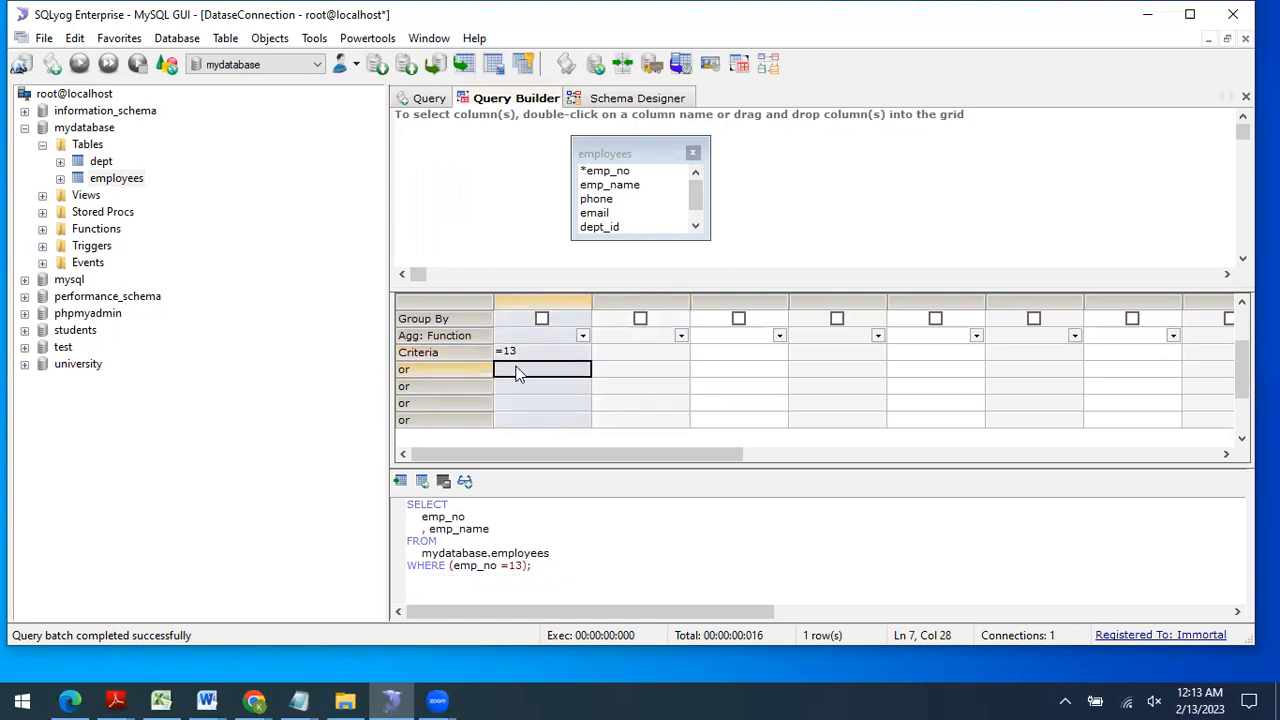
{"action": "type", "text": "=14"}
{"action": "left_click", "coordinate": [567, 396]}
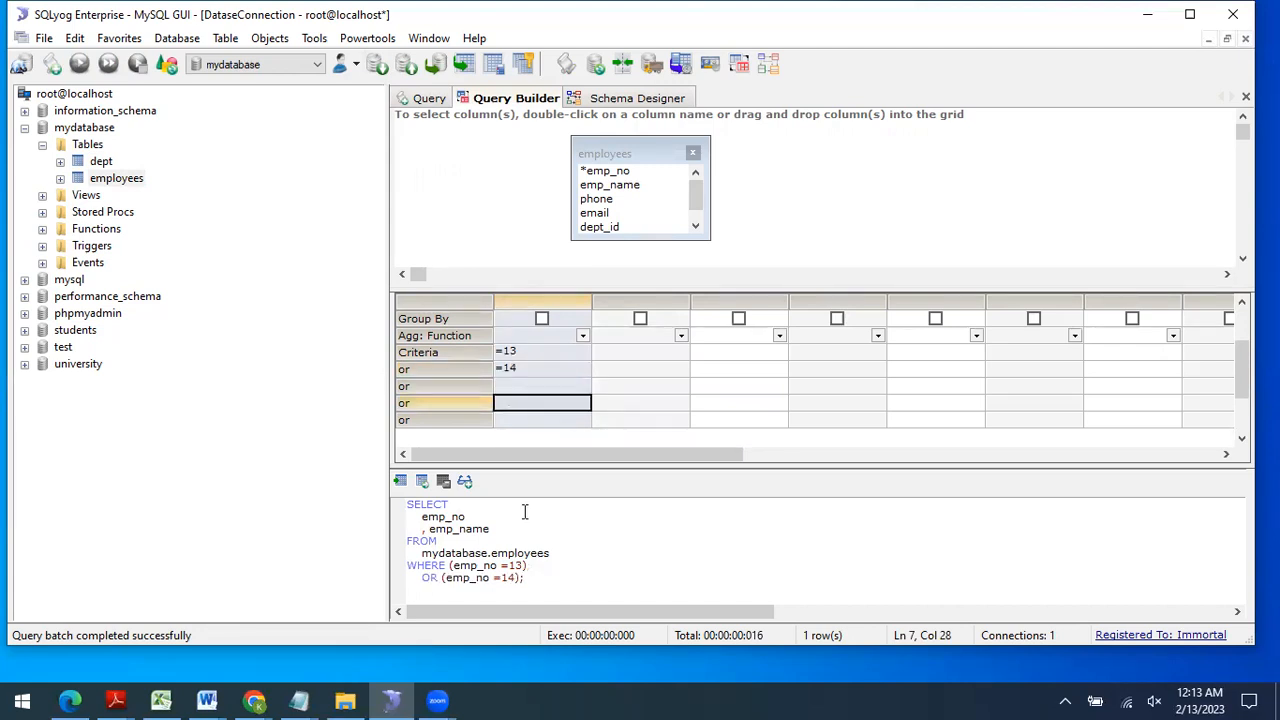
Step: Run the WHERE (emp_no =13) OR (emp_no =14) query, returning employees 13 and 14
{"action": "left_click_drag", "start_coordinate": [534, 577], "coordinate": [392, 505]}
{"action": "left_click", "coordinate": [430, 99]}
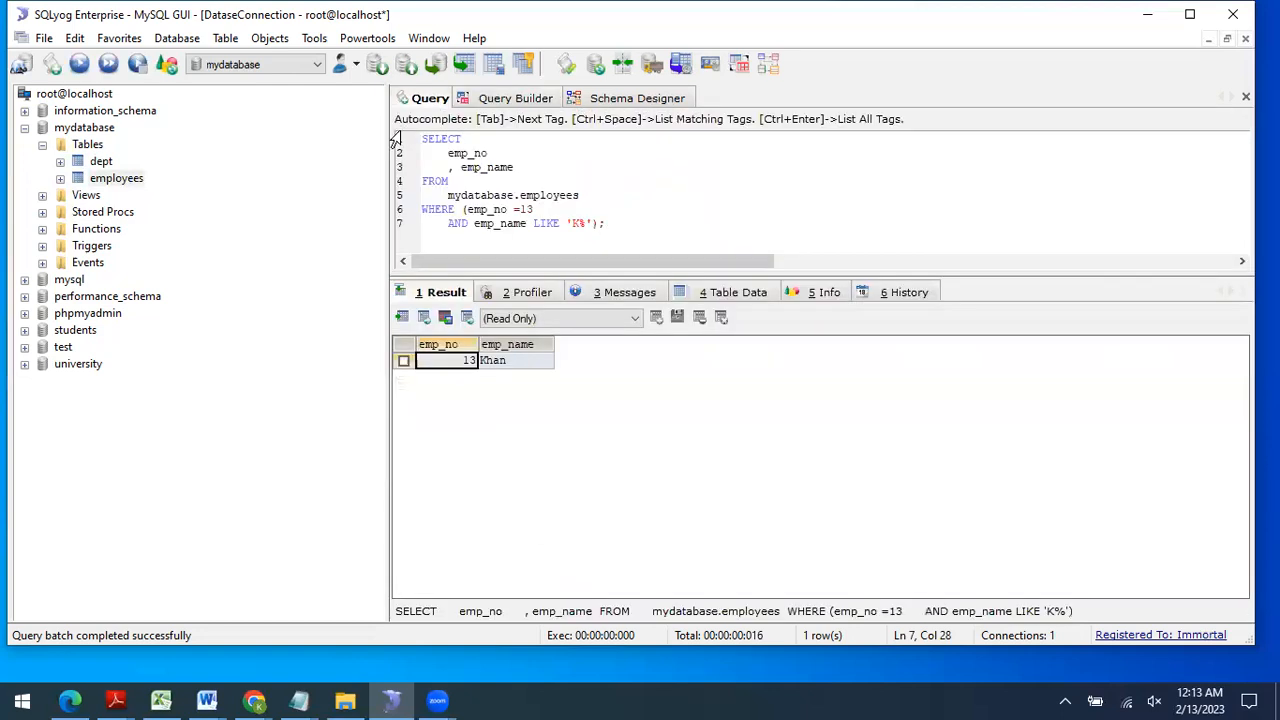
{"action": "key", "text": "ctrl+a"}
{"action": "key", "text": "ctrl+v"}
{"action": "left_click", "coordinate": [83, 66]}
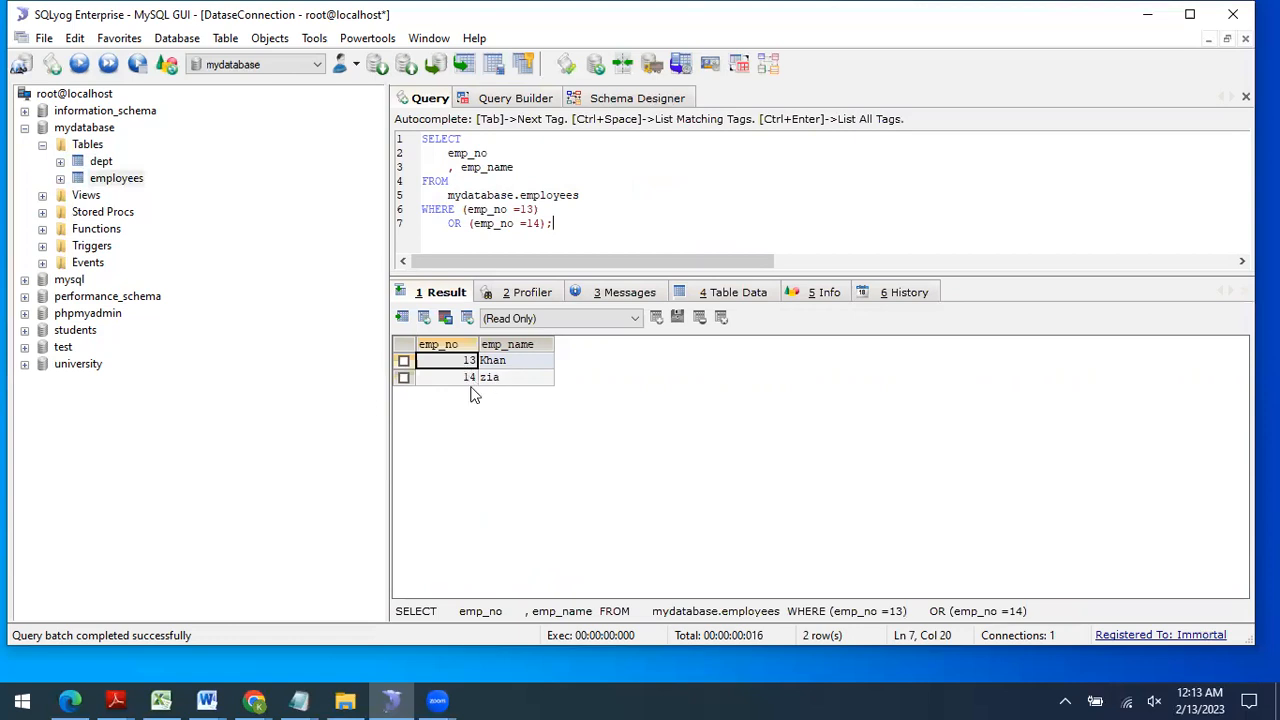
{"action": "left_click", "coordinate": [506, 92]}
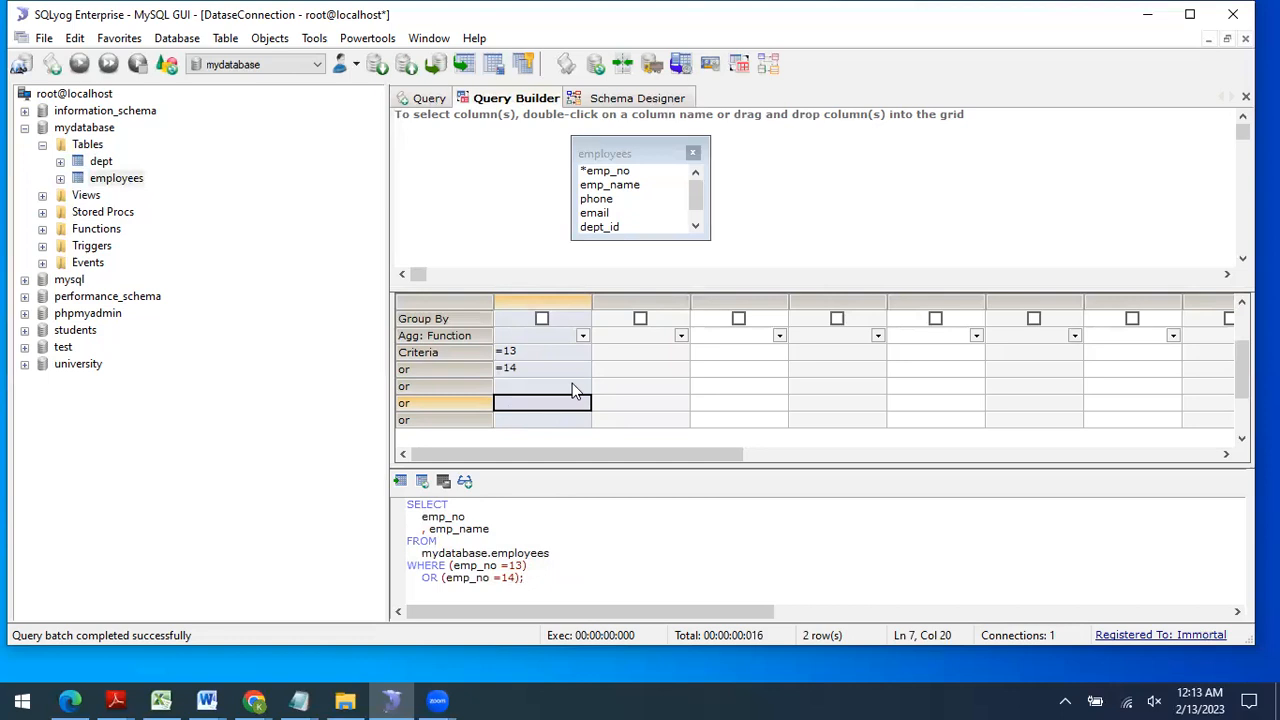
Step: Set emp_no's Sort to Descending so the SQL ends ORDER BY emp_no DESC
{"action": "scroll", "coordinate": [575, 390], "scroll_direction": "up", "scroll_amount": 1}
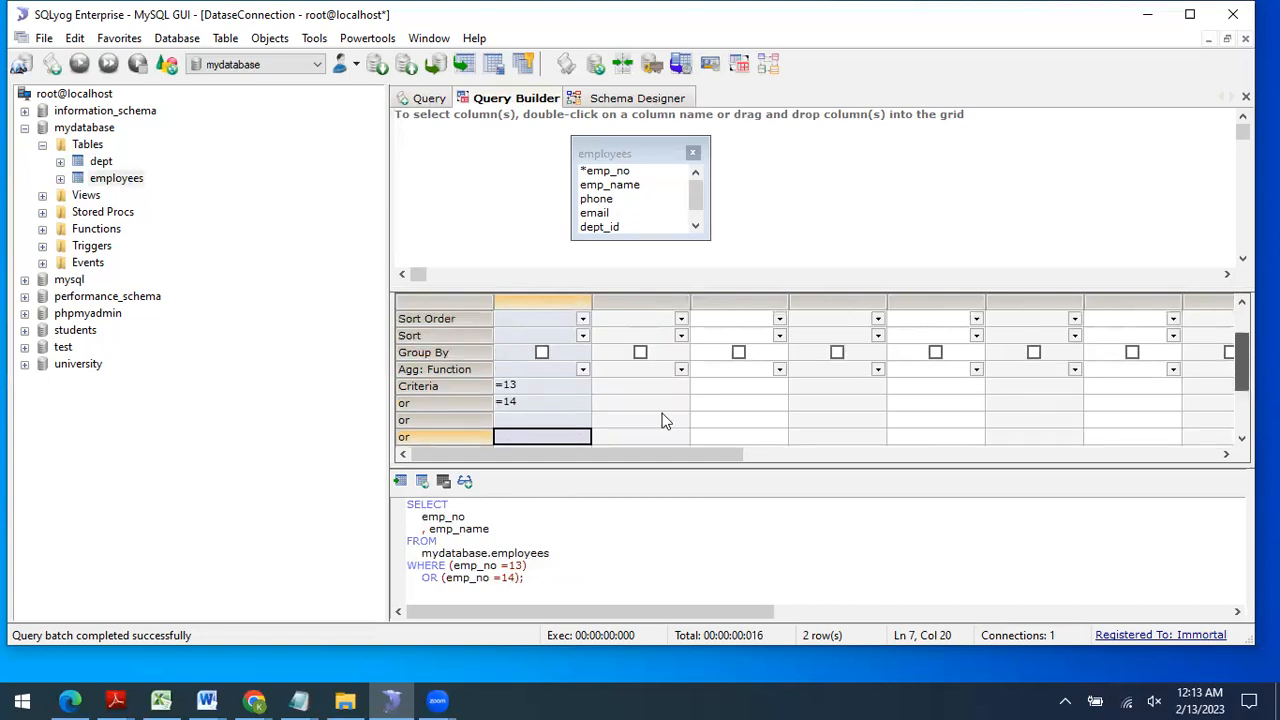
{"action": "scroll", "coordinate": [662, 420], "scroll_direction": "up", "scroll_amount": 1}
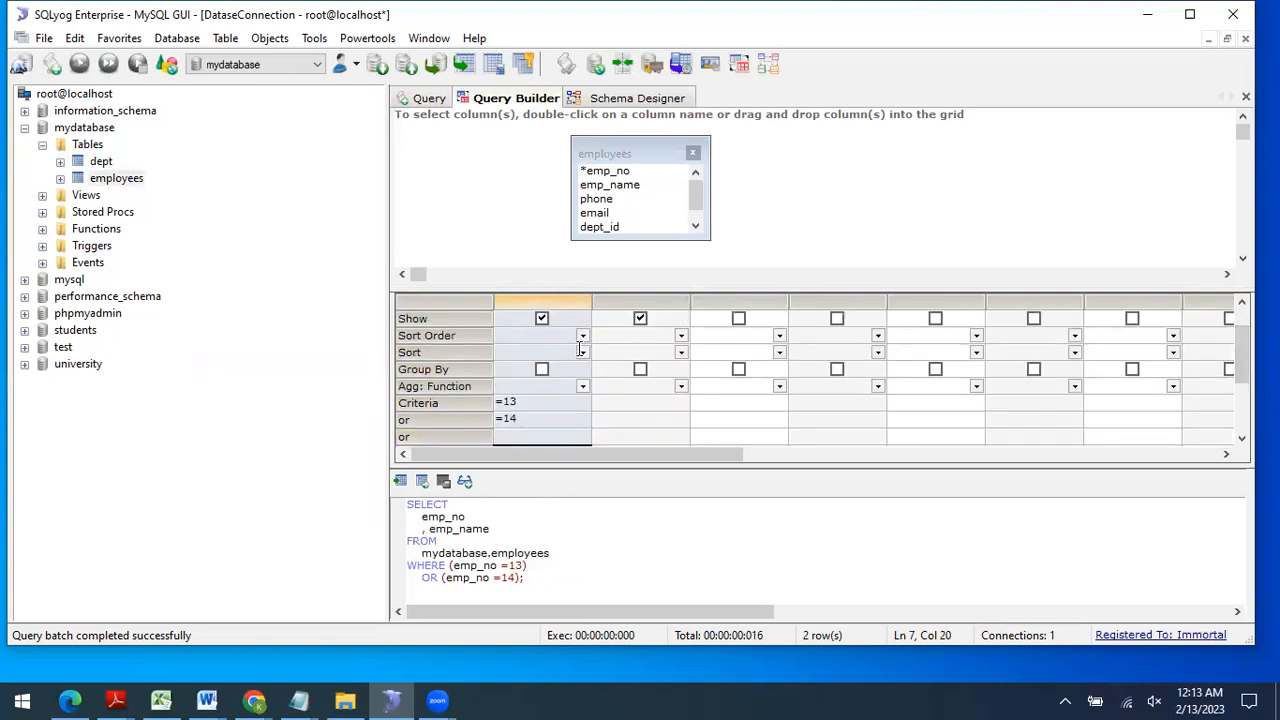
{"action": "left_click", "coordinate": [545, 352]}
{"action": "left_click", "coordinate": [545, 378]}
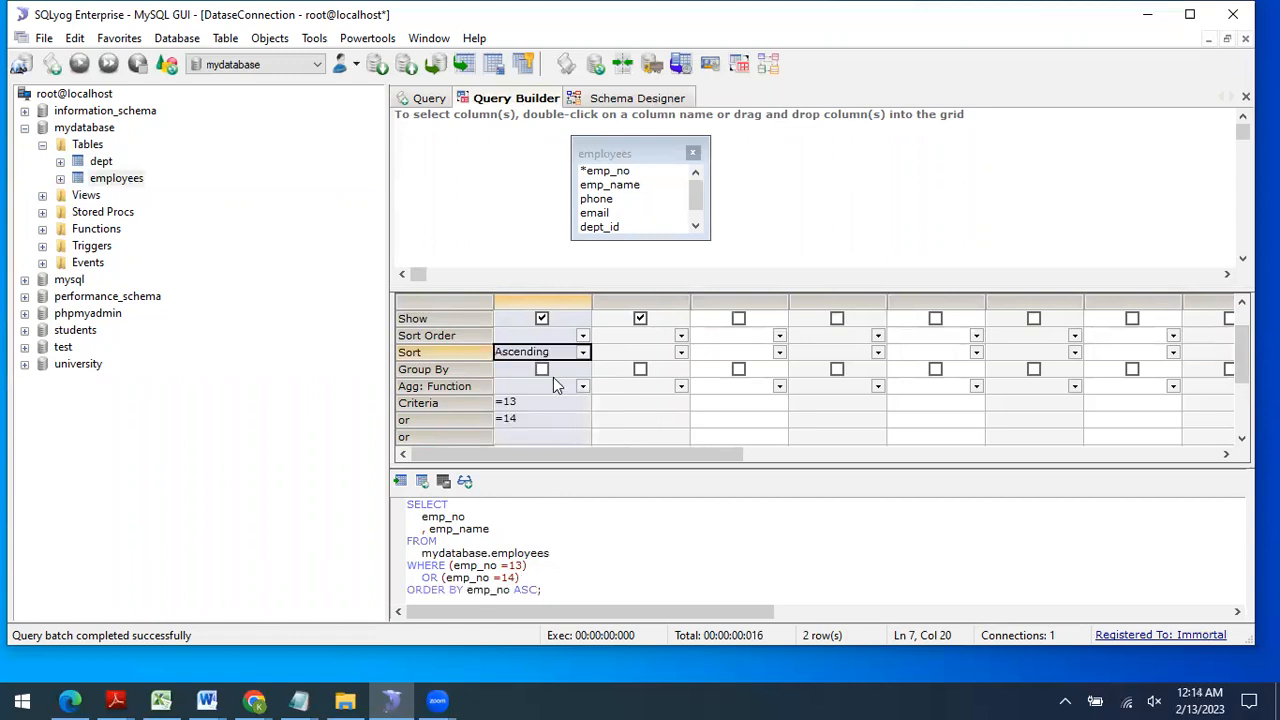
{"action": "left_click", "coordinate": [581, 353]}
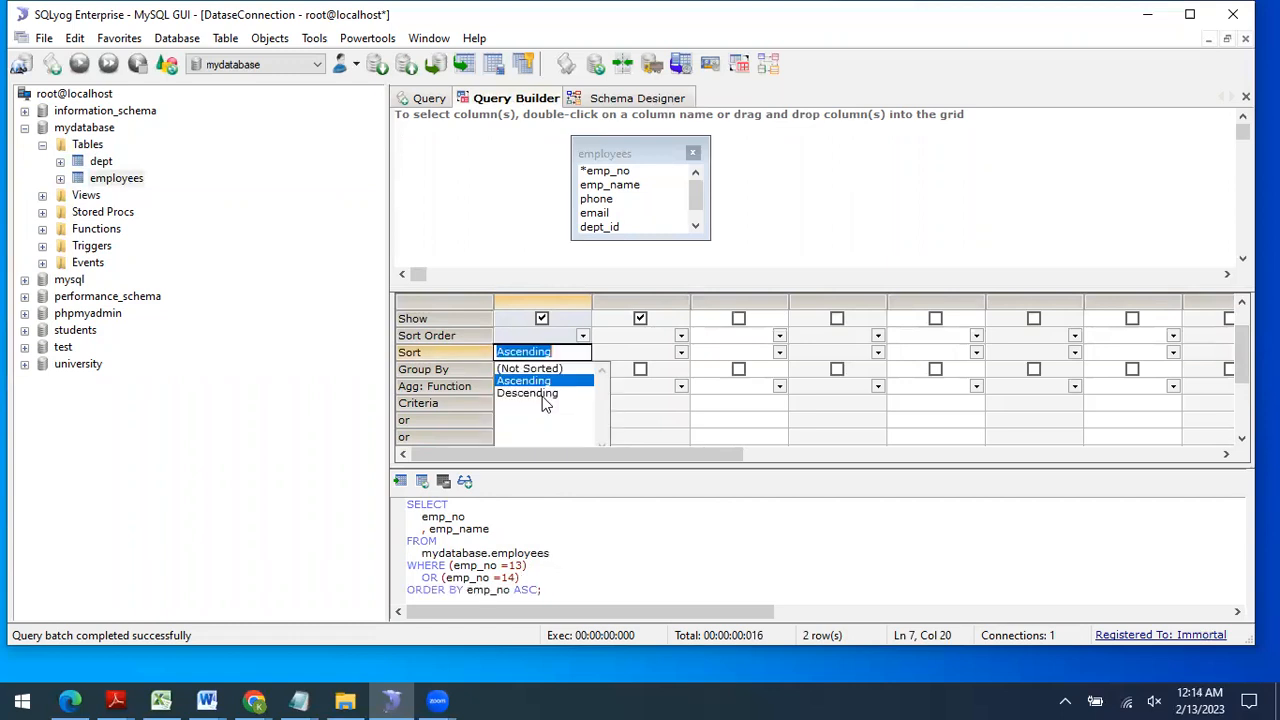
{"action": "left_click", "coordinate": [540, 395]}
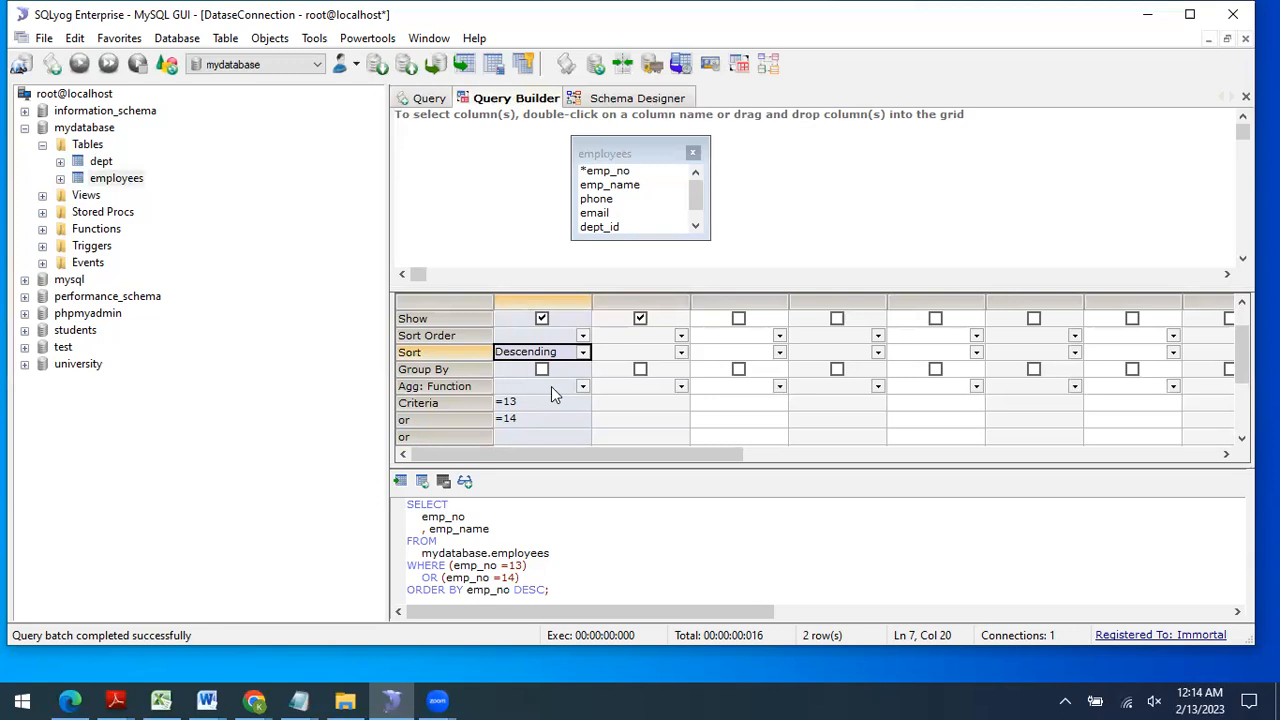
{"action": "scroll", "coordinate": [551, 390], "scroll_direction": "up", "scroll_amount": 1}
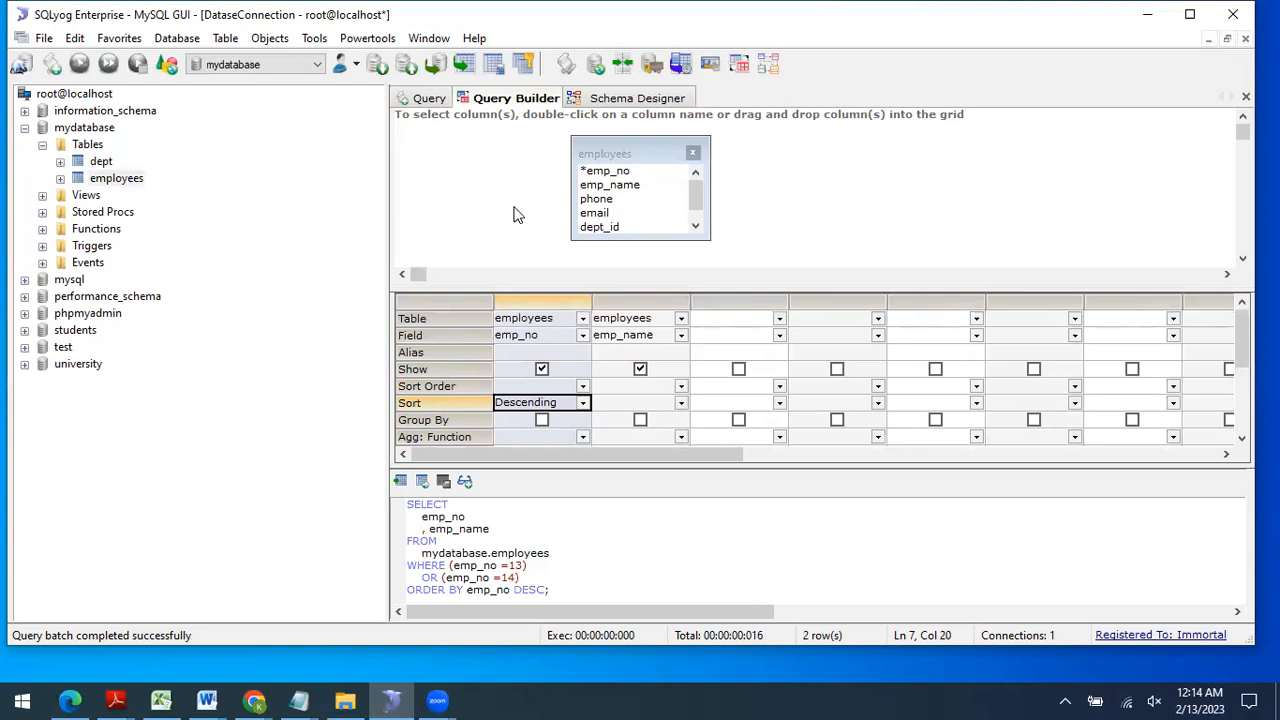
Step: Add the dept table to the builder and set column 3 to dept.Dept_name
{"action": "left_click", "coordinate": [105, 163]}
{"action": "left_click_drag", "start_coordinate": [105, 163], "coordinate": [855, 170]}
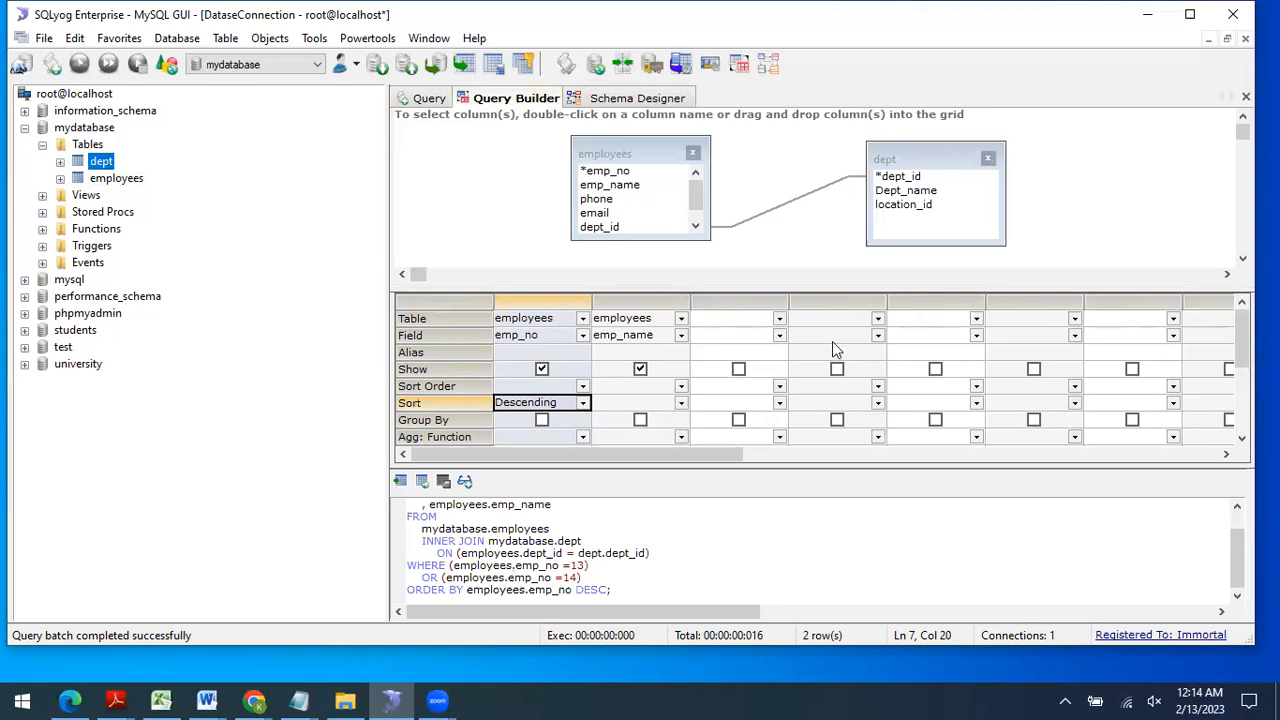
{"action": "left_click", "coordinate": [779, 319]}
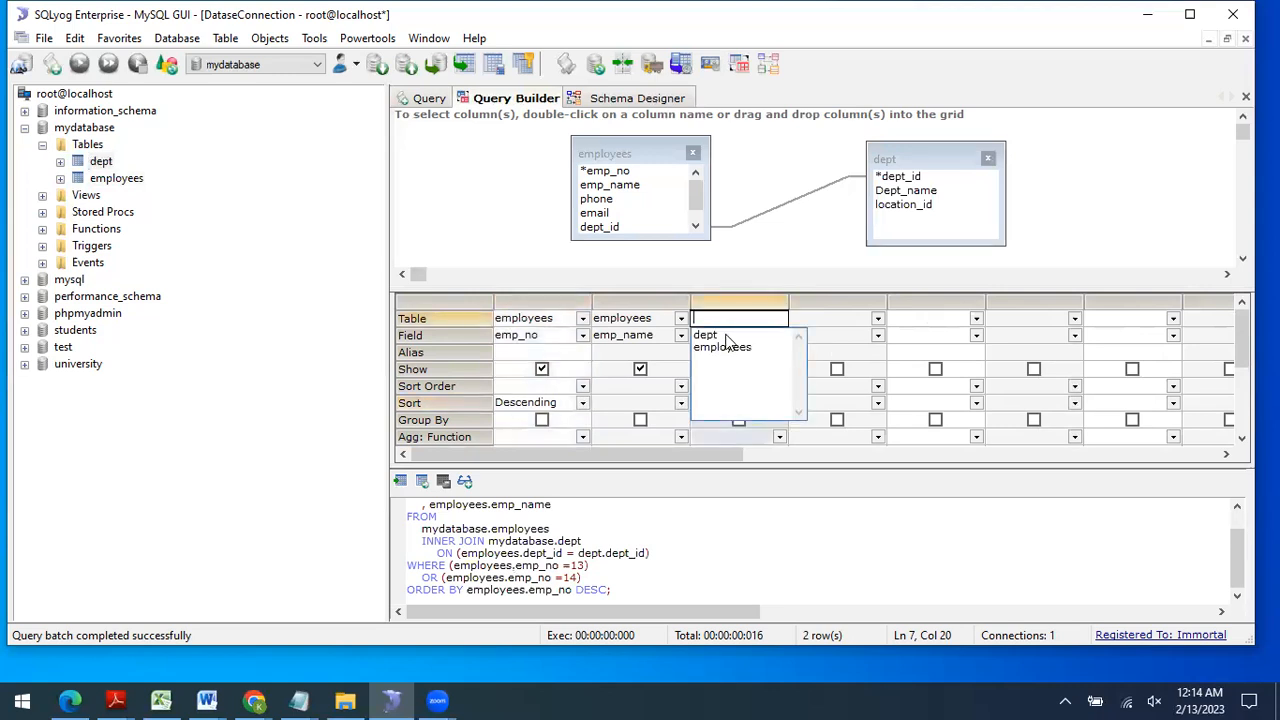
{"action": "left_click", "coordinate": [733, 375]}
{"action": "left_click", "coordinate": [780, 335]}
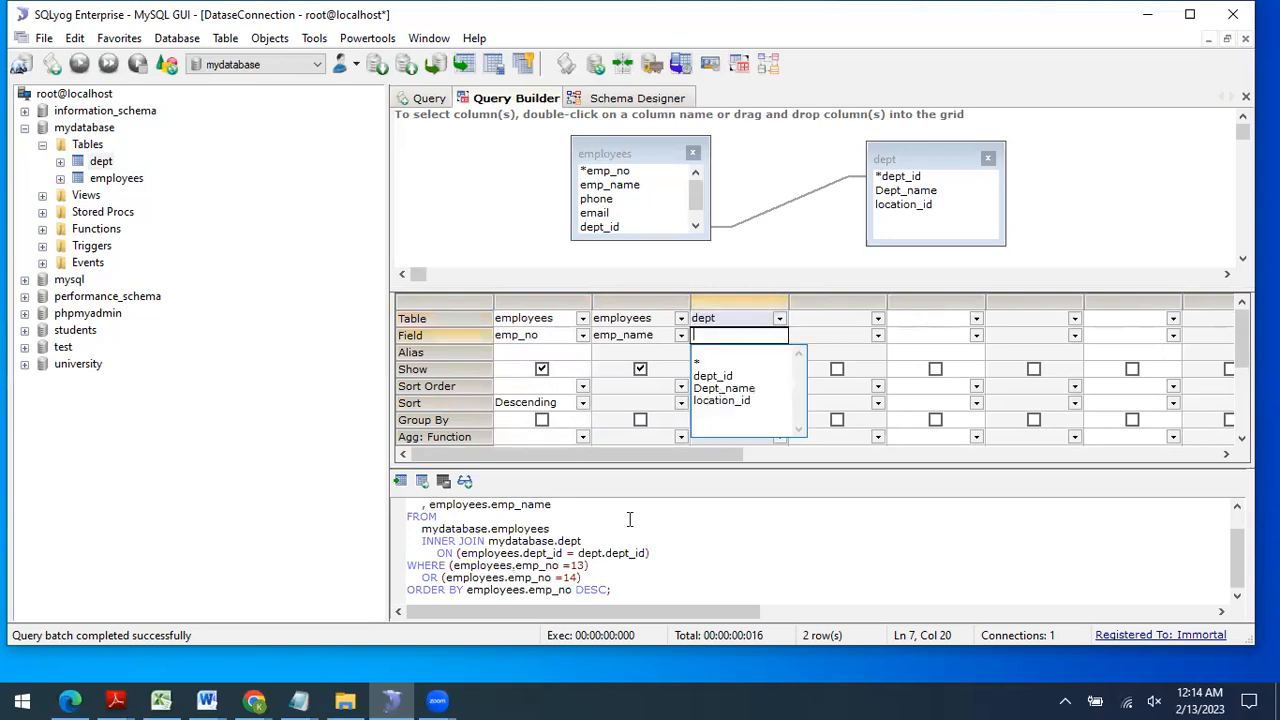
{"action": "left_click", "coordinate": [724, 388]}
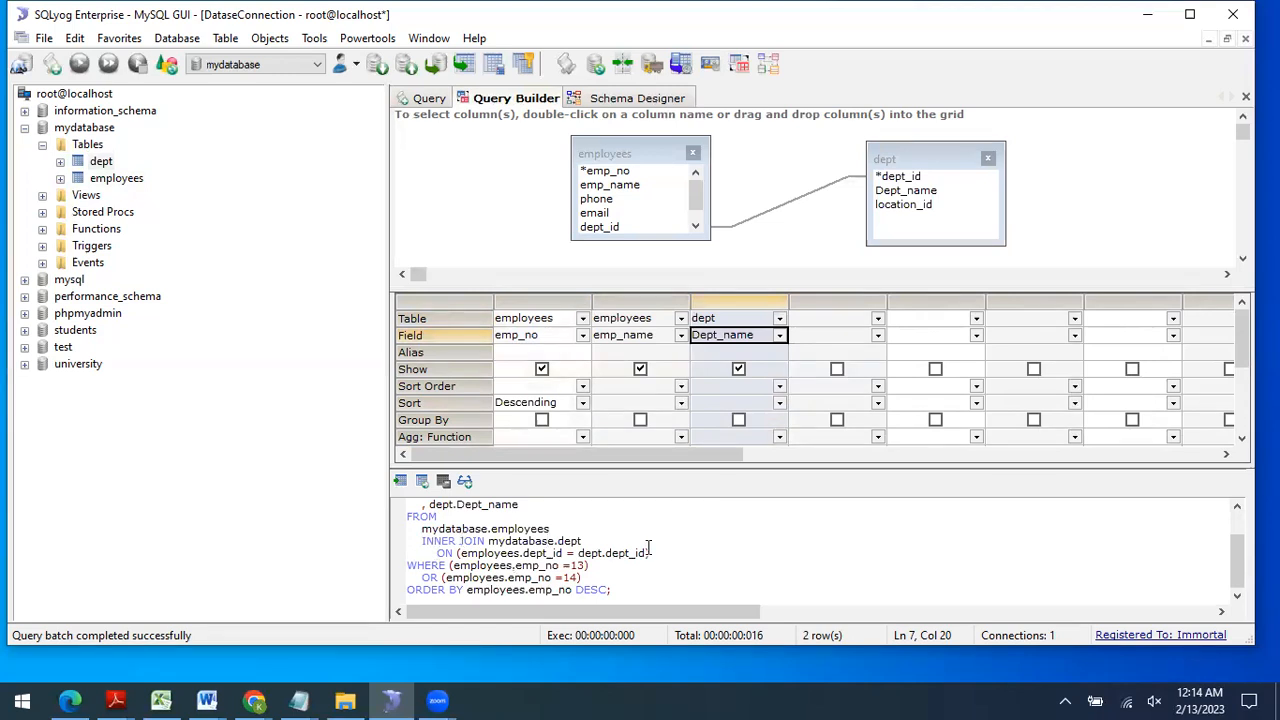
Step: Inspect the INNER JOIN on dept_id in the generated SQL
{"action": "left_click_drag", "start_coordinate": [419, 541], "coordinate": [648, 550]}
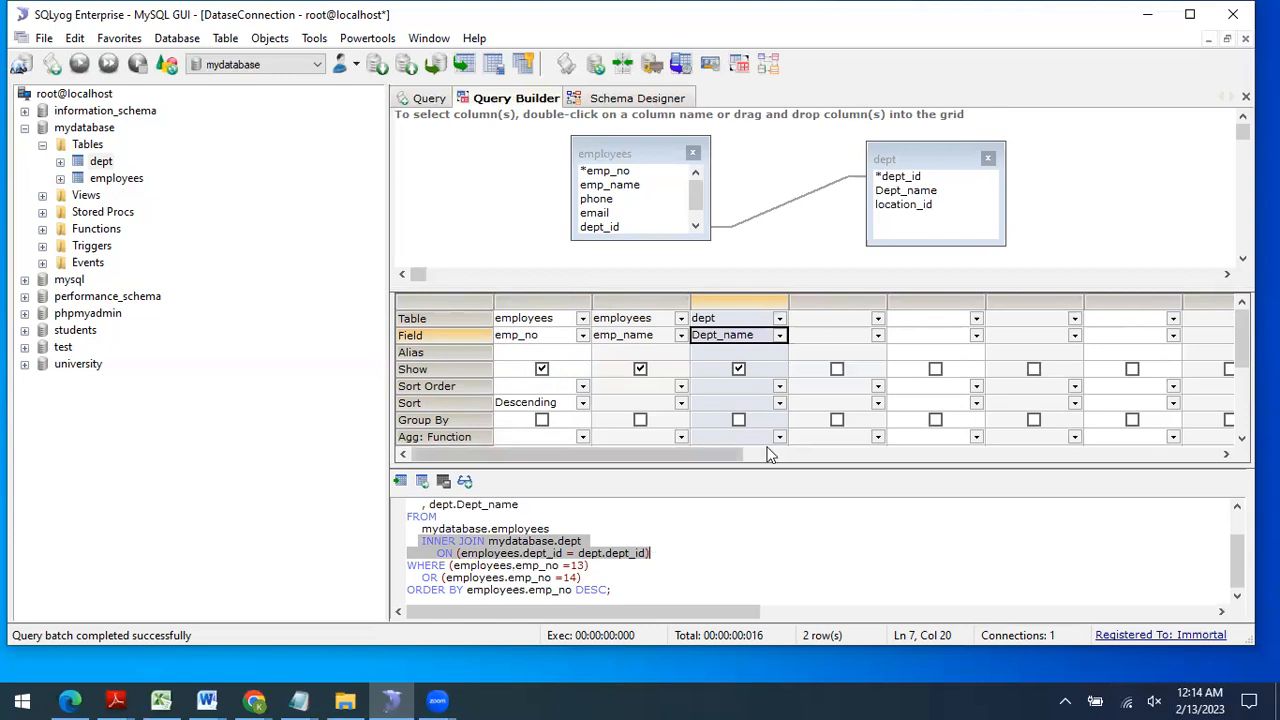
{"action": "left_click", "coordinate": [475, 530]}
{"action": "scroll", "coordinate": [475, 530], "scroll_direction": "up", "scroll_amount": 1}
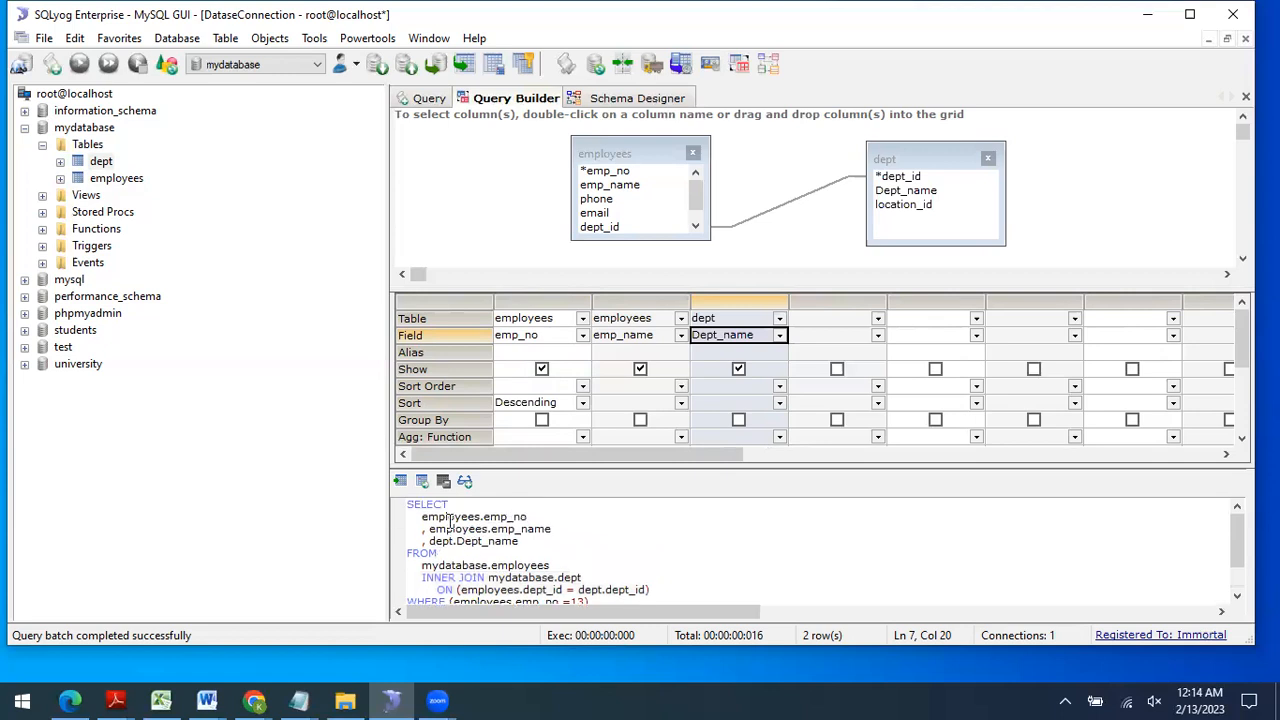
{"action": "left_click_drag", "start_coordinate": [408, 507], "coordinate": [390, 458]}
Step: Paste the joined query over the old one in the Query tab and run it with F9
{"action": "left_click", "coordinate": [513, 200]}
{"action": "left_click", "coordinate": [429, 98]}
{"action": "left_click_drag", "start_coordinate": [583, 223], "coordinate": [373, 139]}
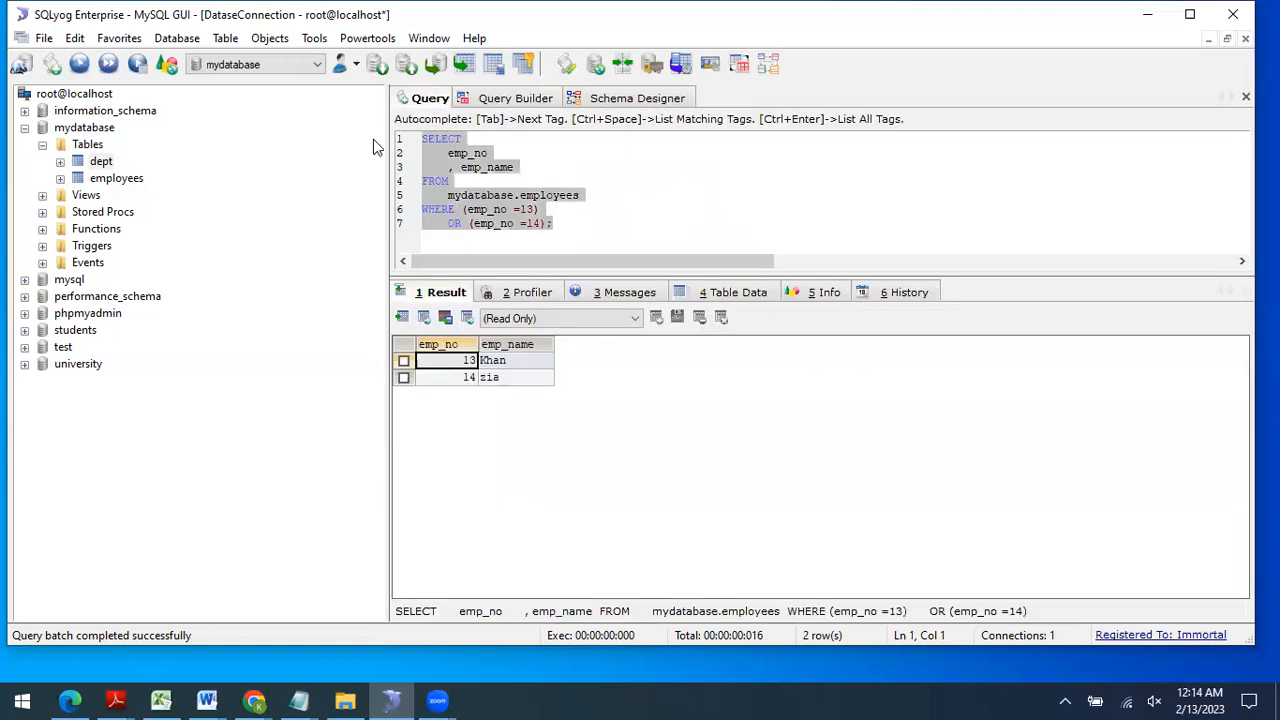
{"action": "key", "text": "ctrl+v"}
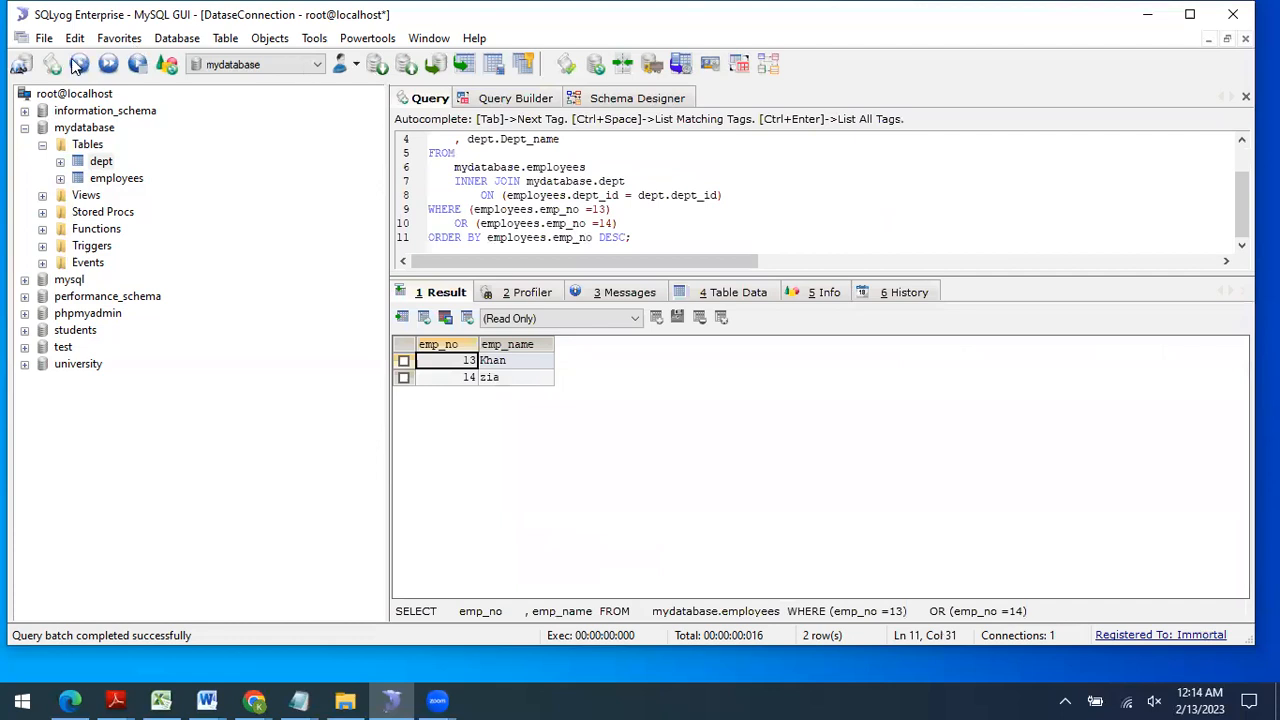
{"action": "key", "text": "F9"}
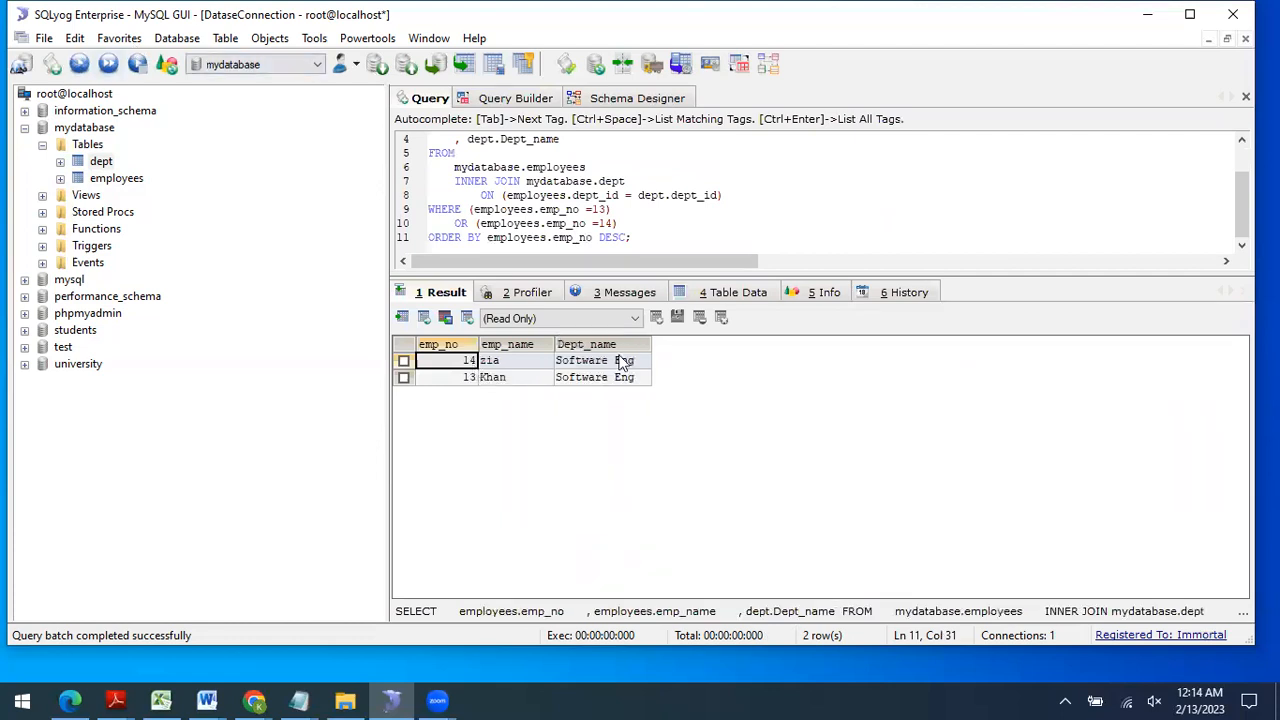